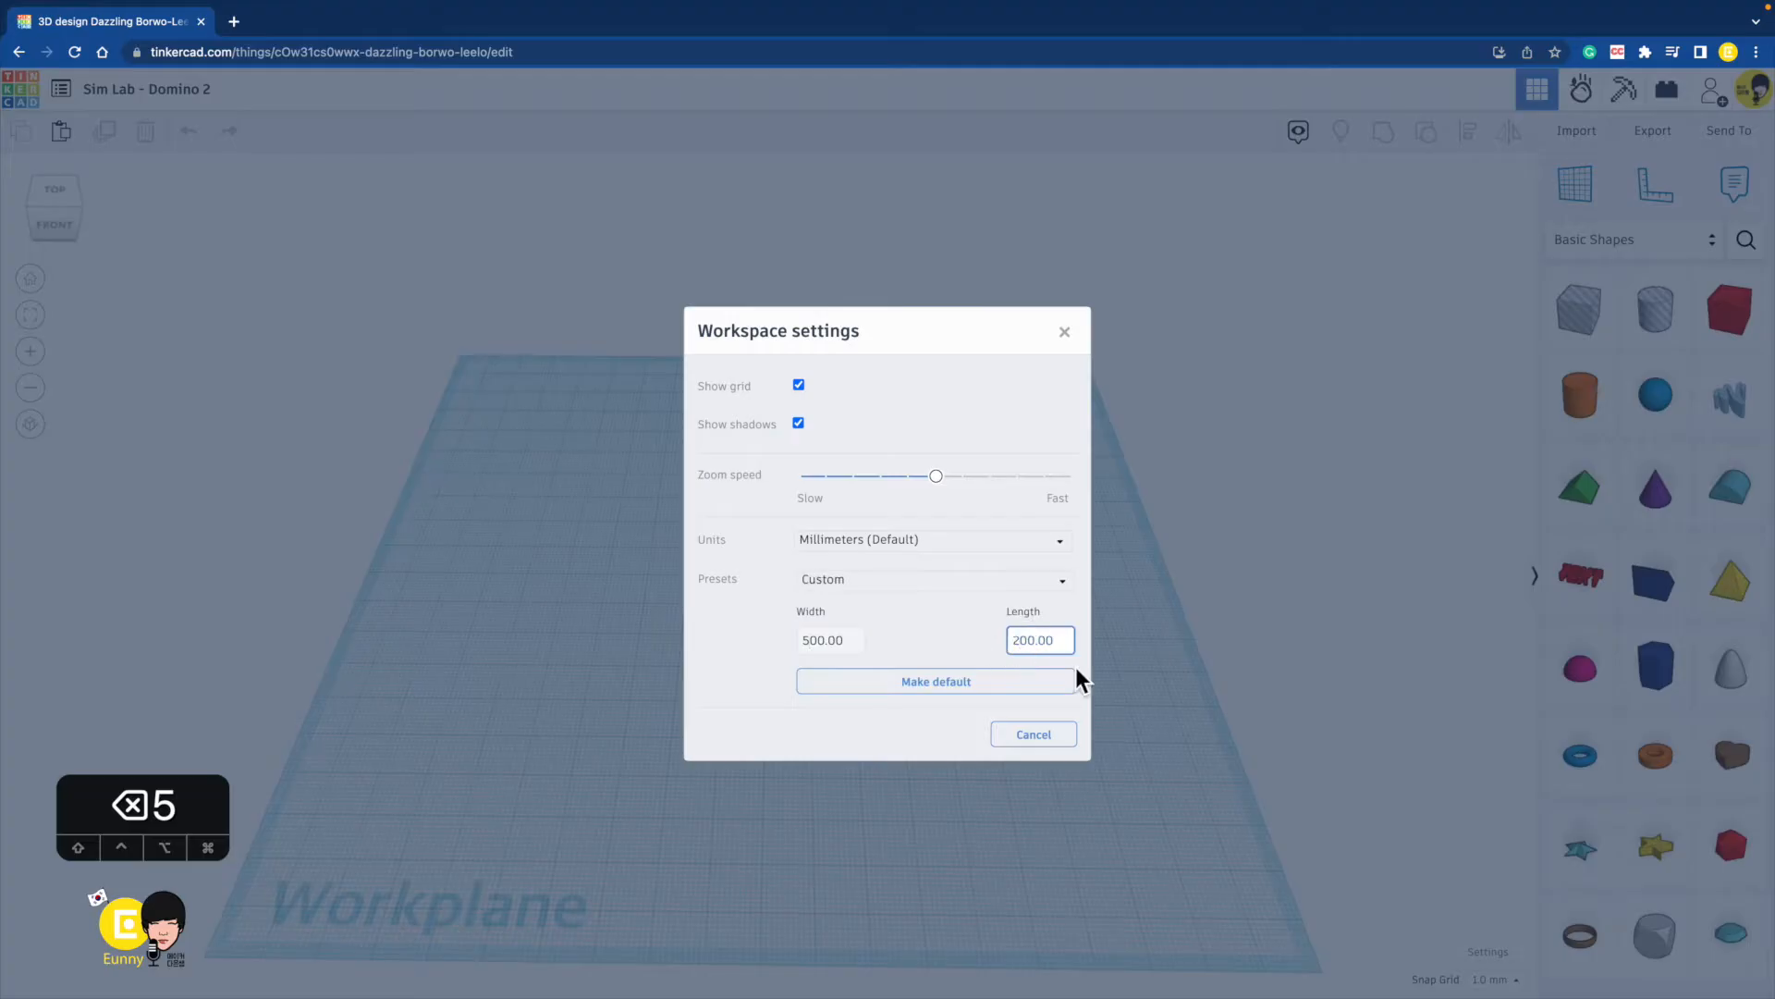
Set the workplane length to 500 mm and close the workspace settings.
{"action": "key", "text": "BackSpace"}
{"action": "type", "text": "5"}
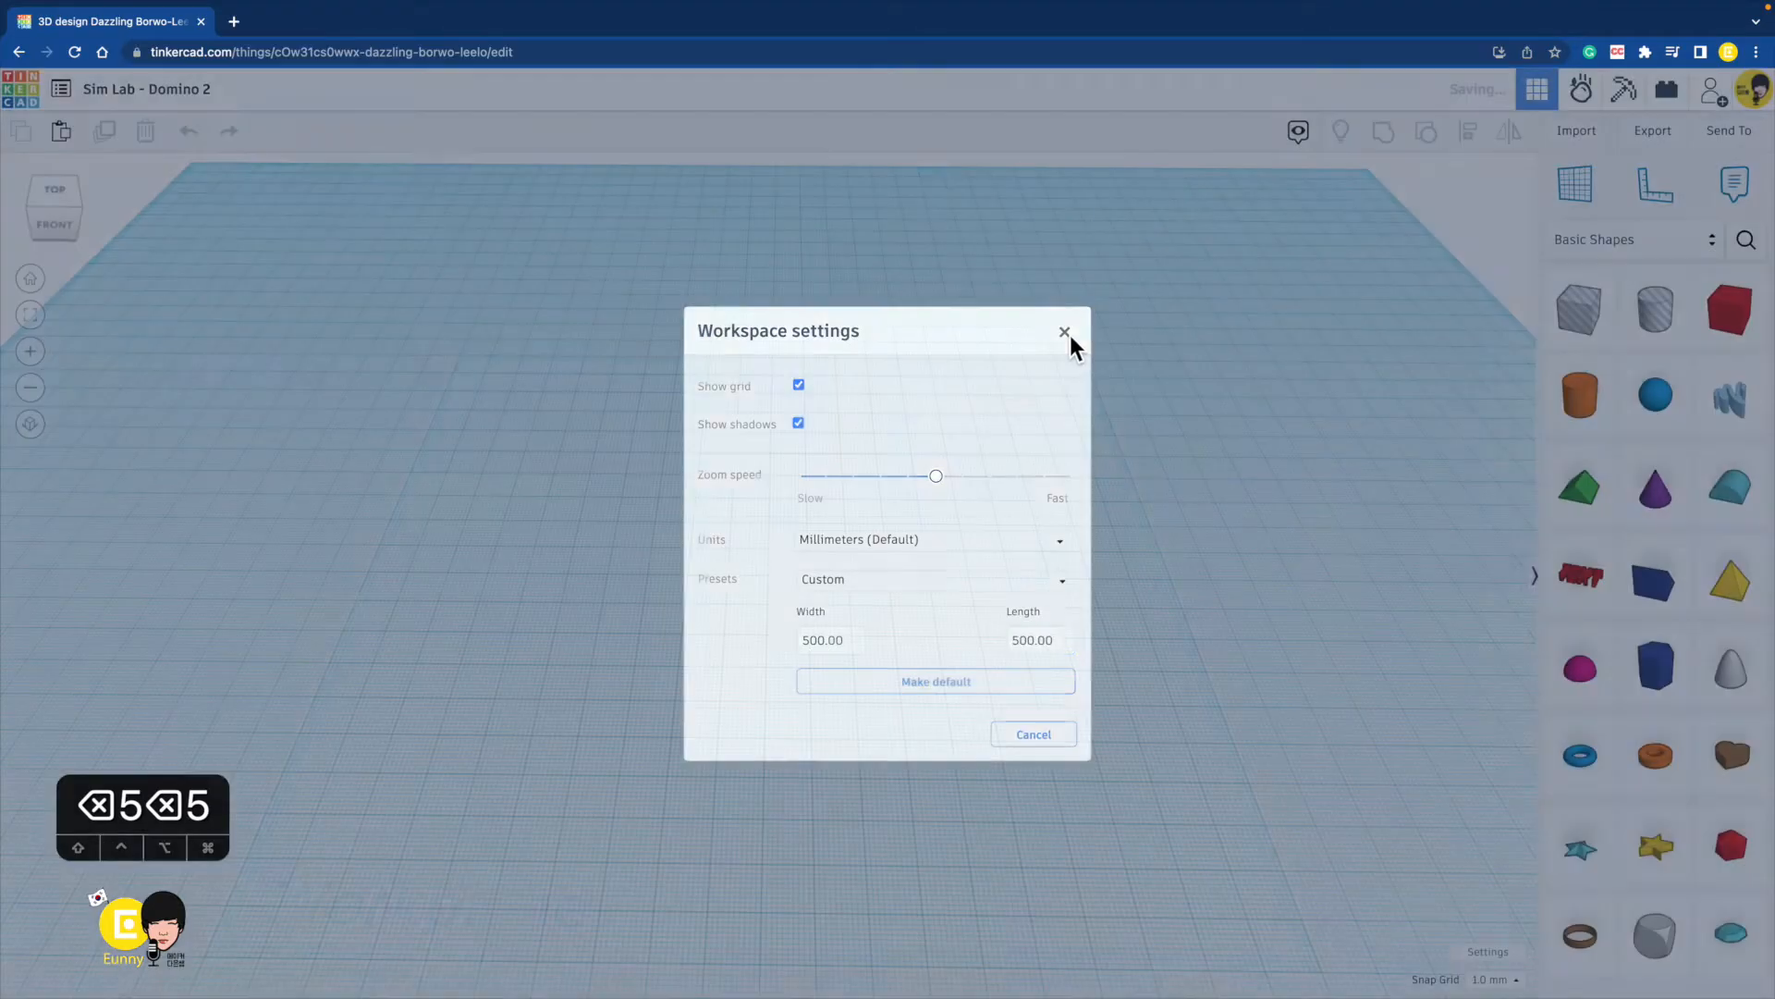
{"action": "left_click", "coordinate": [1066, 334]}
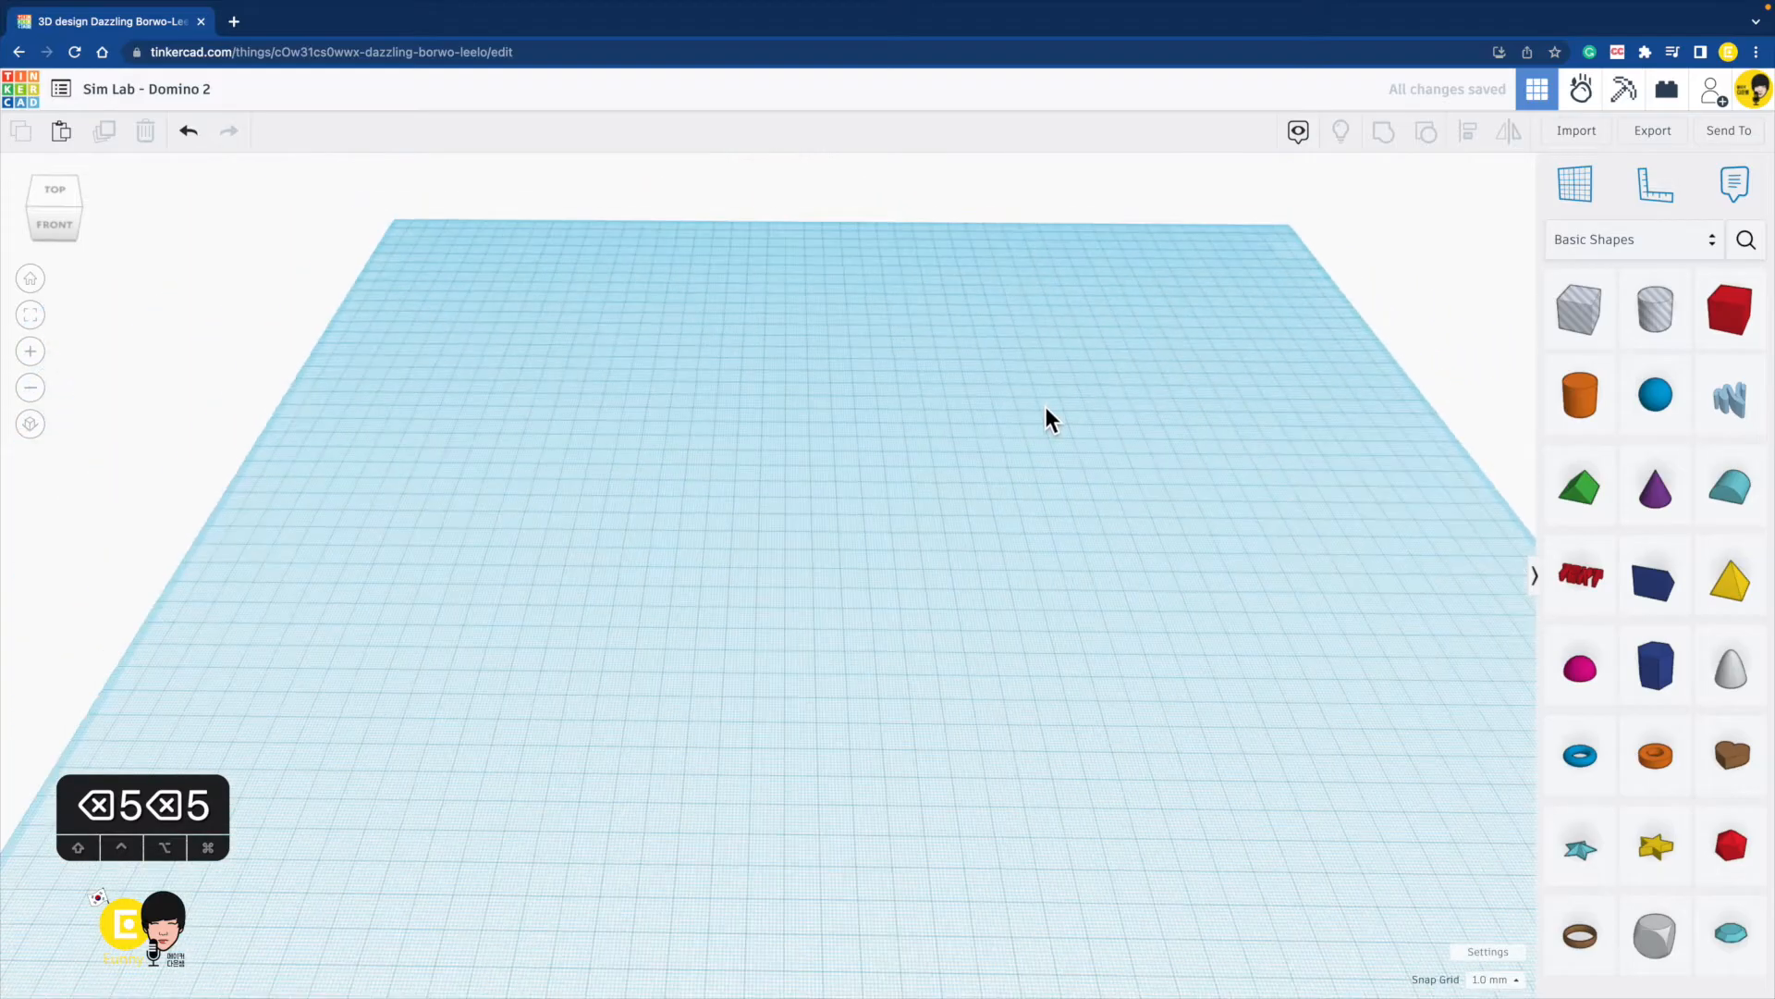
Place a solid box near the middle of the workplane and reshape it into a thin, tall domino.
{"action": "scroll", "coordinate": [1047, 406], "scroll_direction": "down", "scroll_amount": 5}
{"action": "right_click_drag", "start_coordinate": [1087, 546], "coordinate": [1475, 437]}
{"action": "left_click_drag", "start_coordinate": [1725, 320], "coordinate": [845, 554]}
{"action": "scroll", "coordinate": [844, 528], "scroll_direction": "up", "scroll_amount": 5}
{"action": "right_click_drag", "start_coordinate": [846, 509], "coordinate": [921, 584]}
{"action": "left_click_drag", "start_coordinate": [897, 563], "coordinate": [811, 573]}
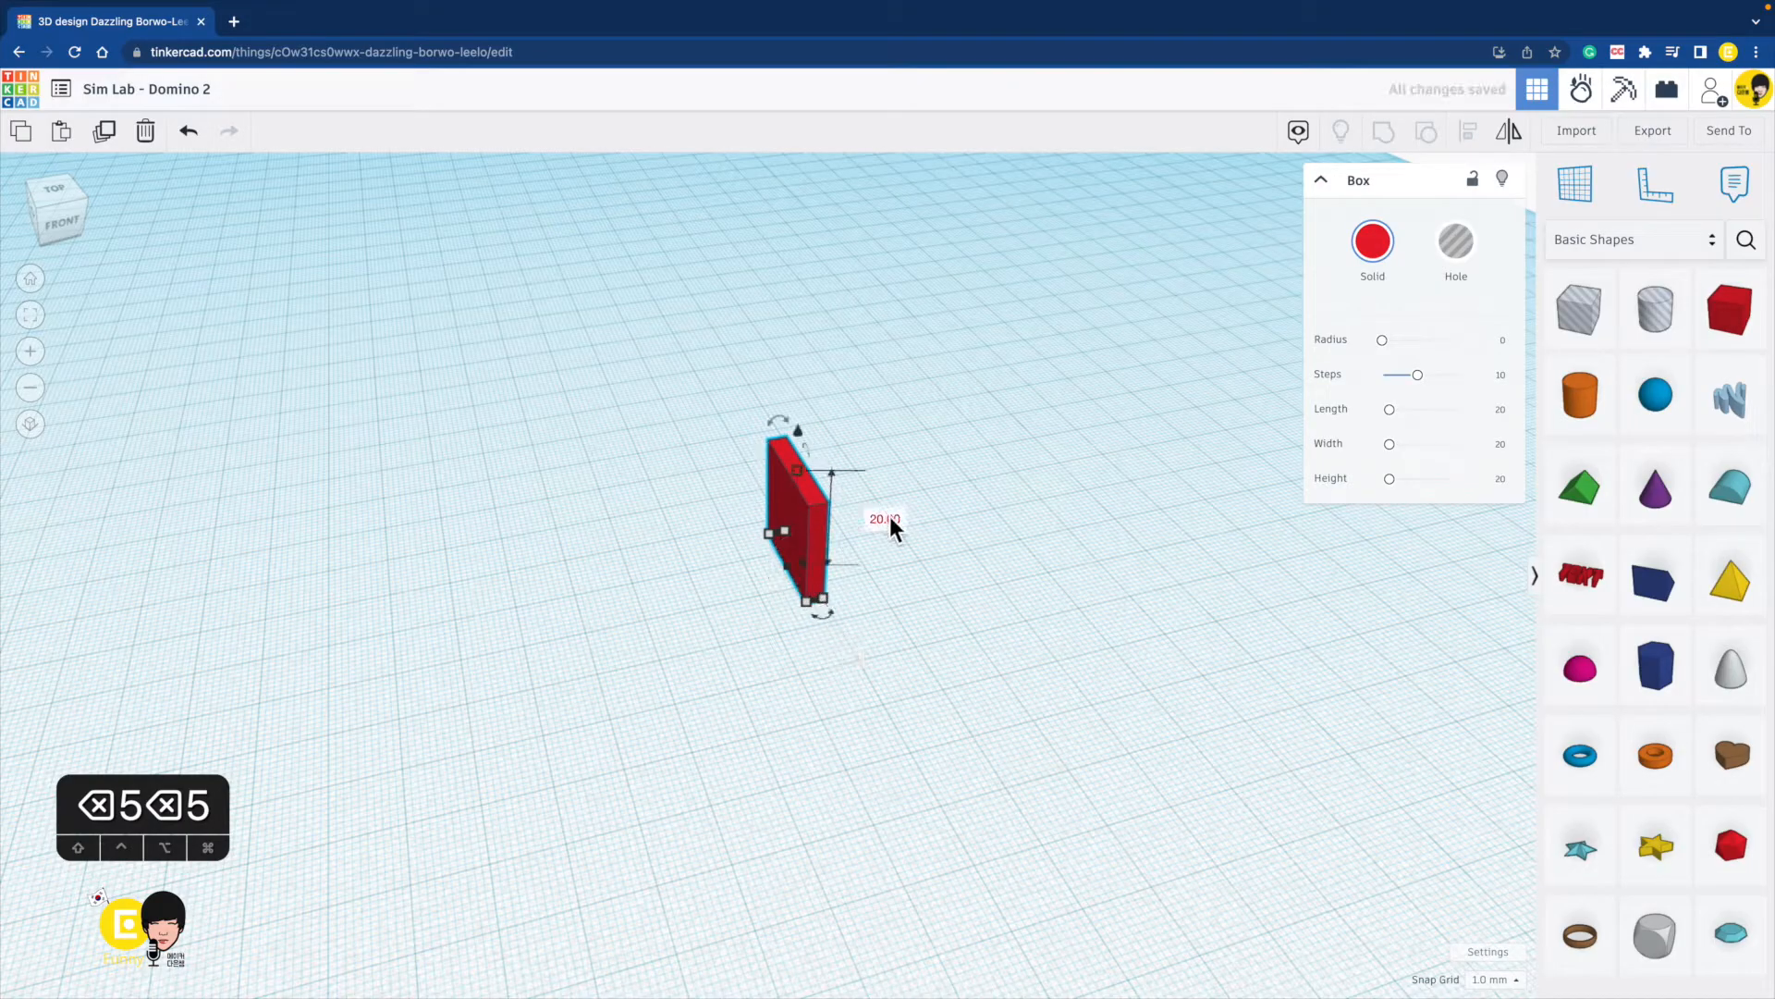
{"action": "left_click_drag", "start_coordinate": [805, 484], "coordinate": [794, 394]}
{"action": "left_click", "coordinate": [660, 408]}
{"action": "right_click_drag", "start_coordinate": [1137, 473], "coordinate": [1237, 613]}
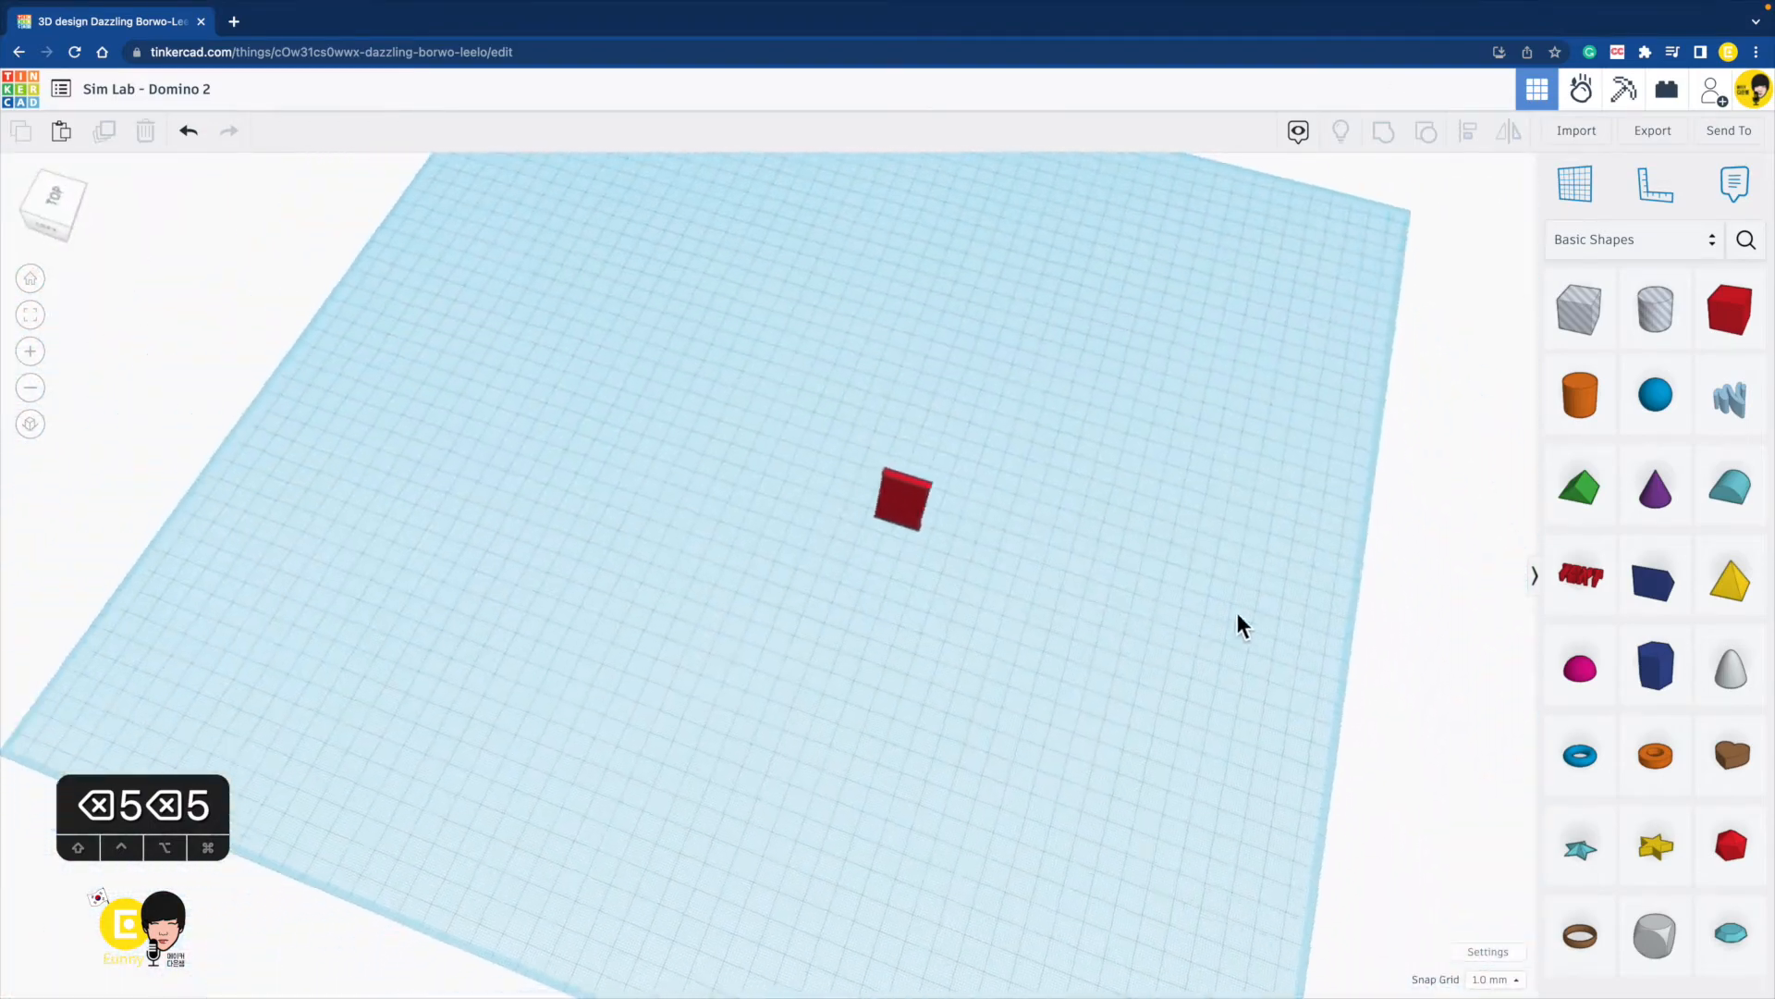
Change the domino's solid color to the yellow preset.
{"action": "left_click", "coordinate": [927, 509]}
{"action": "left_click", "coordinate": [1373, 246]}
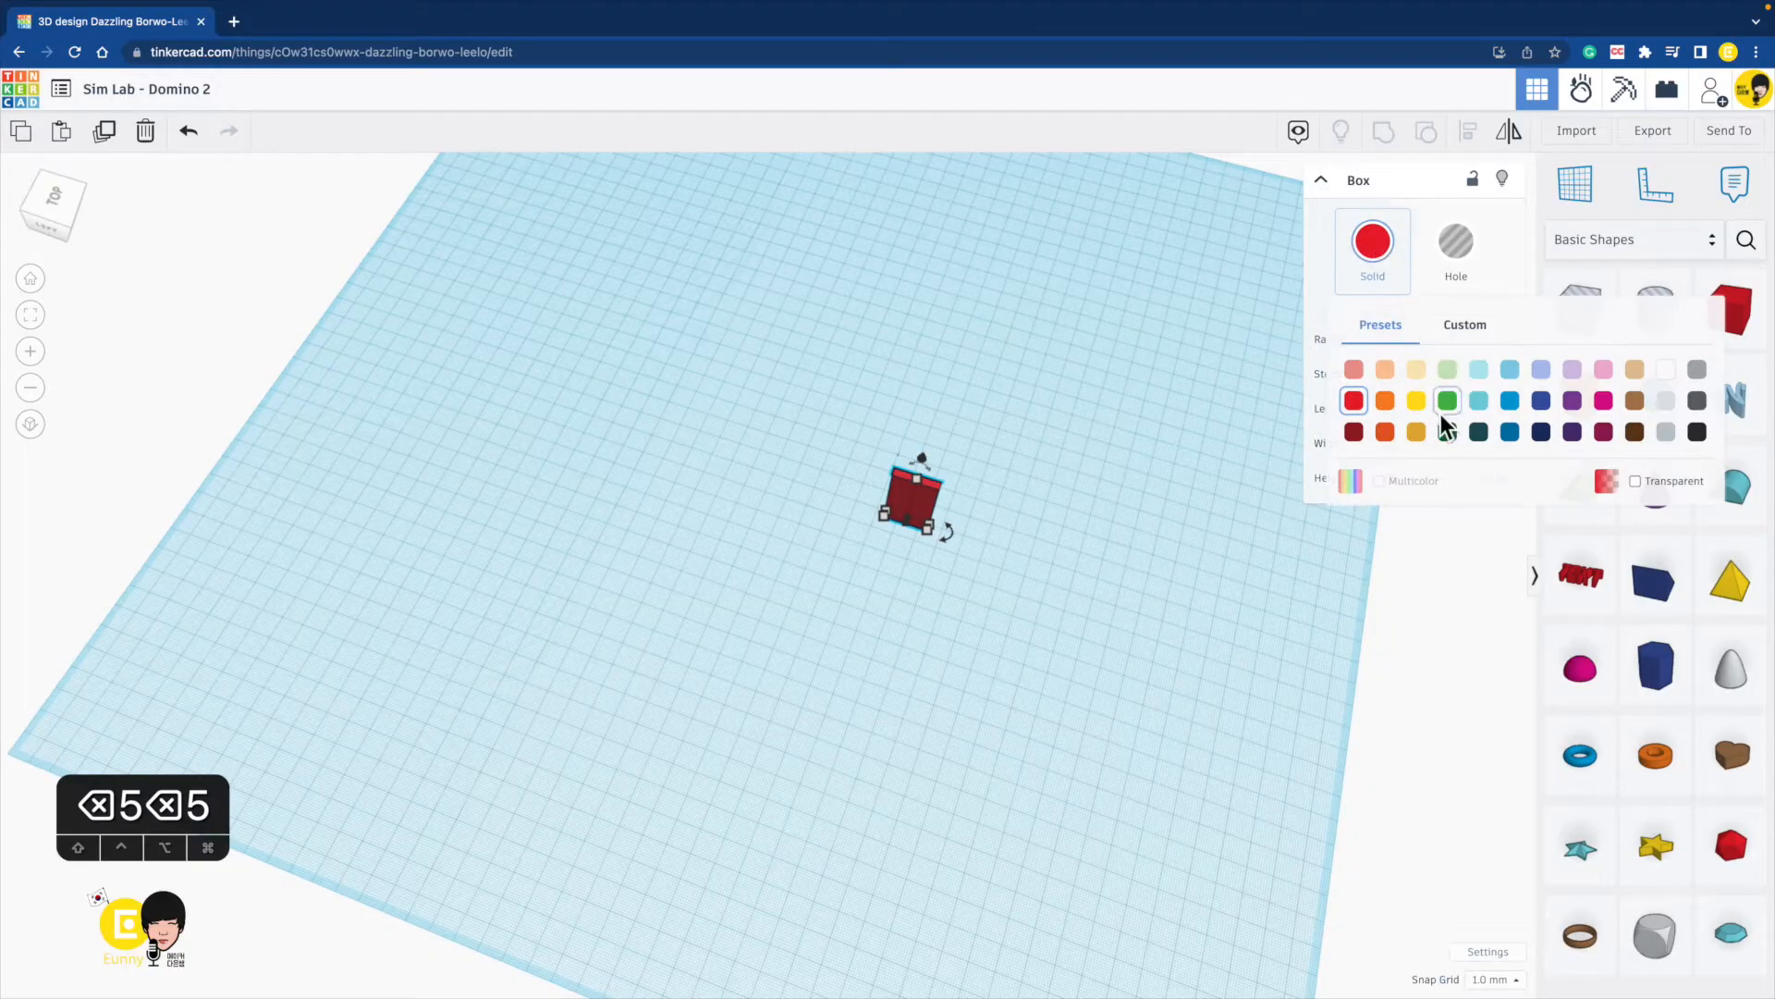
{"action": "left_click", "coordinate": [1422, 407]}
{"action": "left_click", "coordinate": [1083, 564]}
Move the yellow domino about 133 mm along its wide side and about 24 mm perpendicular to it.
{"action": "right_click_drag", "start_coordinate": [1083, 565], "coordinate": [1111, 527]}
{"action": "left_click_drag", "start_coordinate": [909, 526], "coordinate": [611, 484]}
{"action": "left_click", "coordinate": [563, 589]}
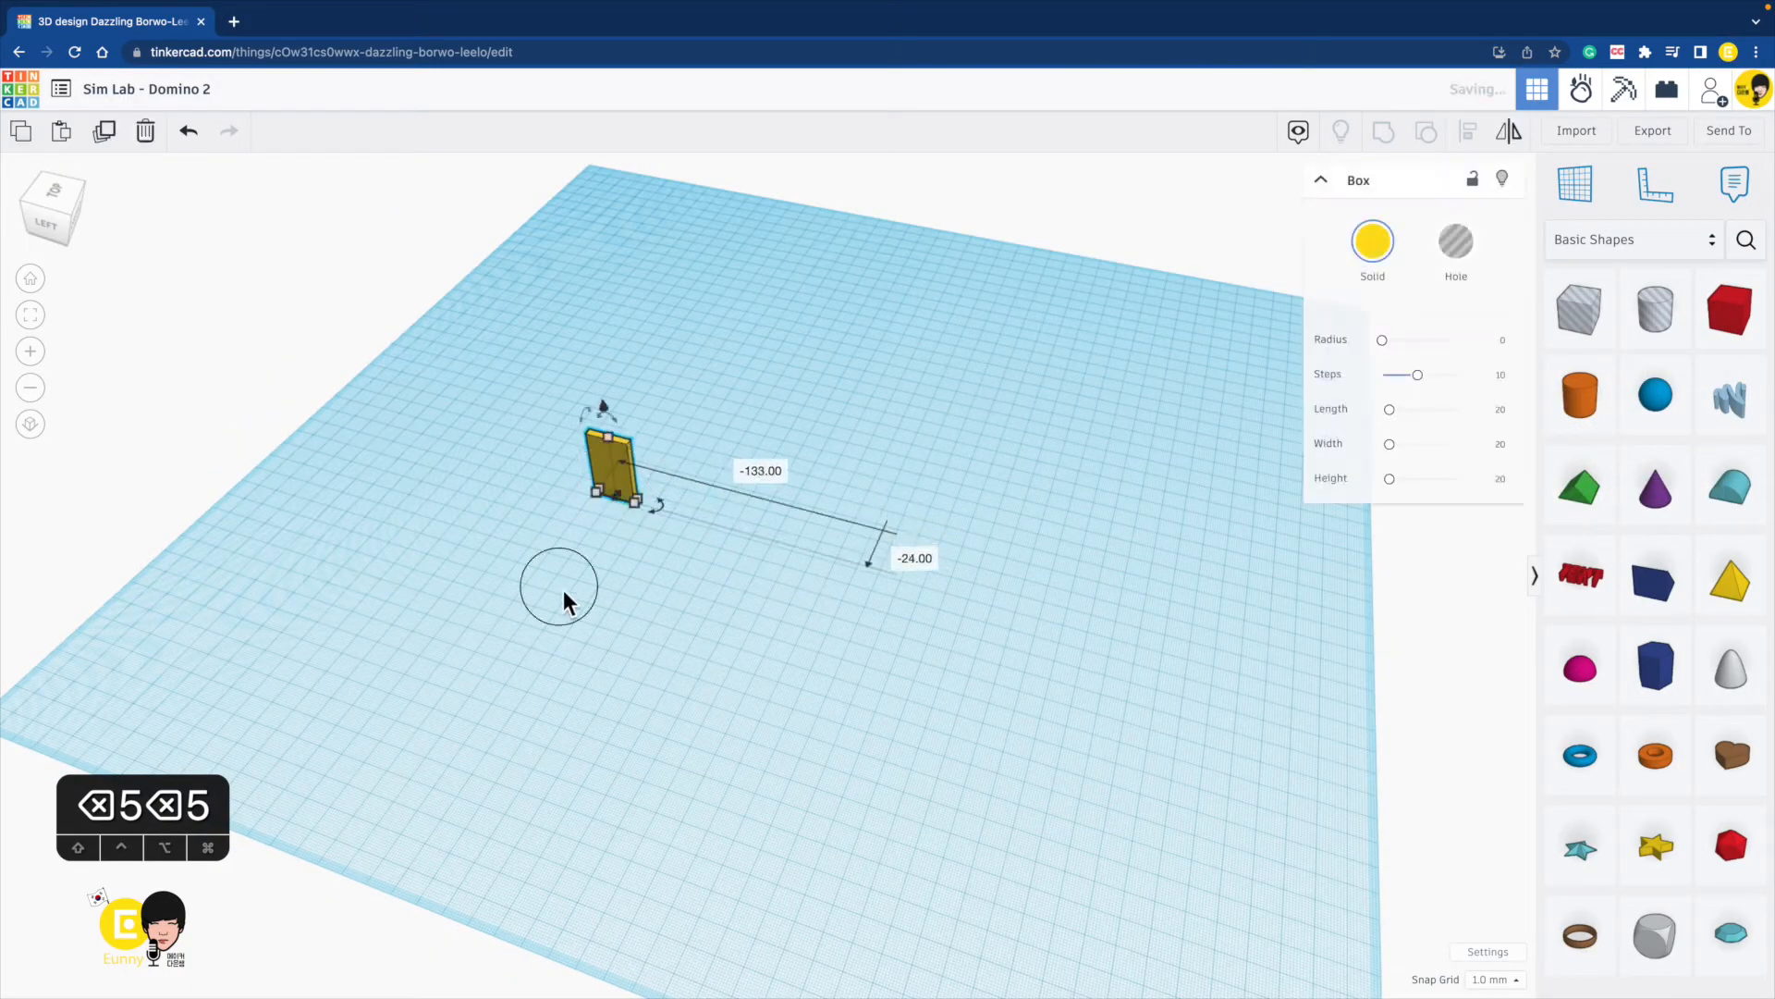
{"action": "right_click_drag", "start_coordinate": [564, 590], "coordinate": [638, 564]}
Duplicate the domino and shift the copy 26 mm sideways so it stands in line beside the original.
{"action": "left_click", "coordinate": [573, 536]}
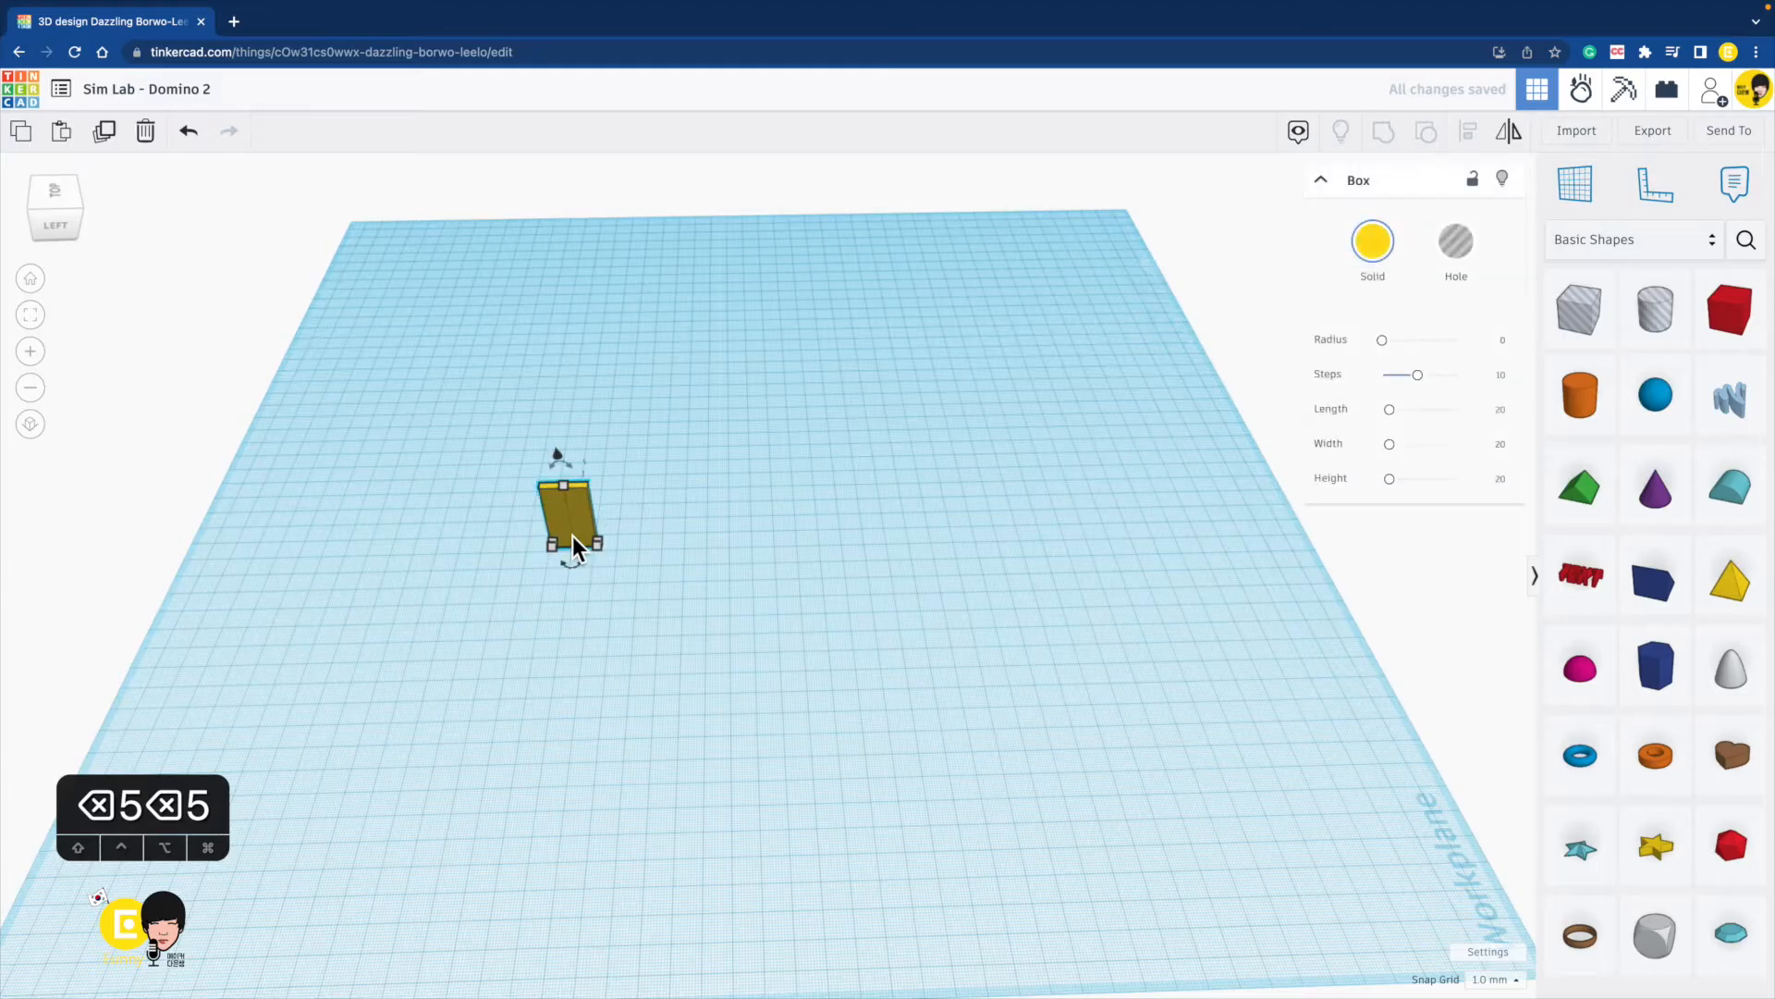
{"action": "key", "text": "ctrl+d"}
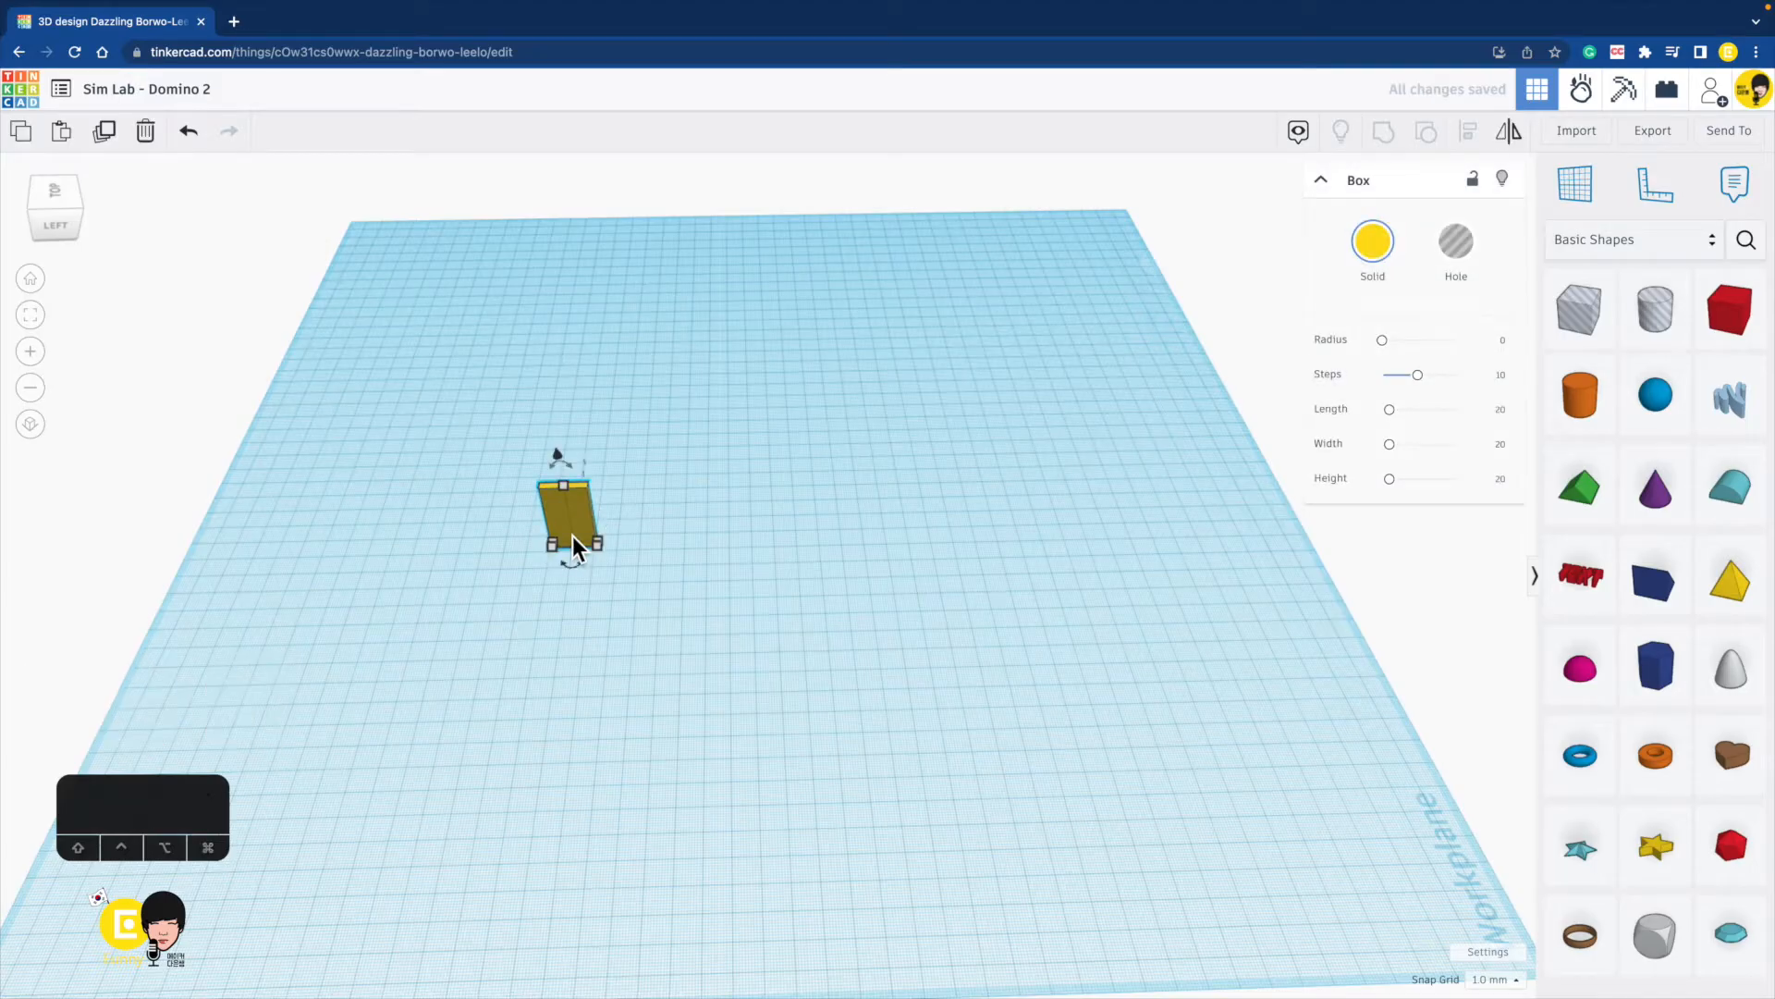
{"action": "left_click_drag", "start_coordinate": [575, 522], "coordinate": [632, 540], "text": "shift"}
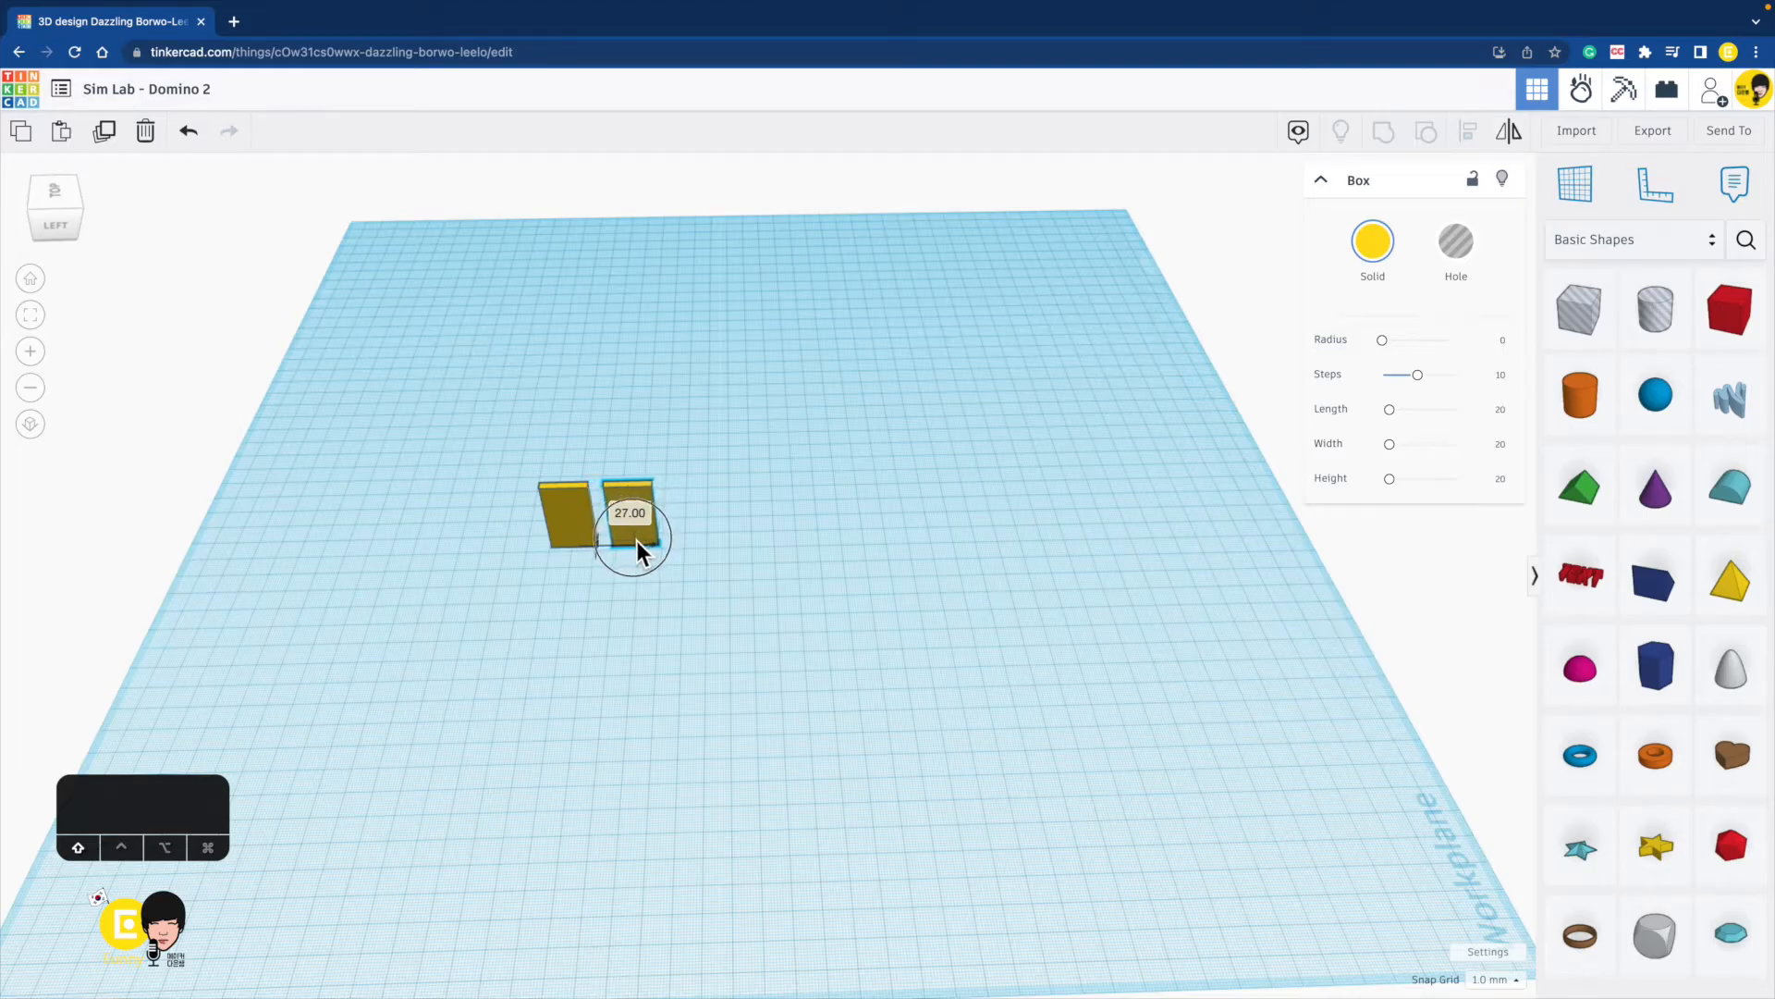
{"action": "left_click_drag", "start_coordinate": [634, 542], "coordinate": [634, 543], "text": "shift"}
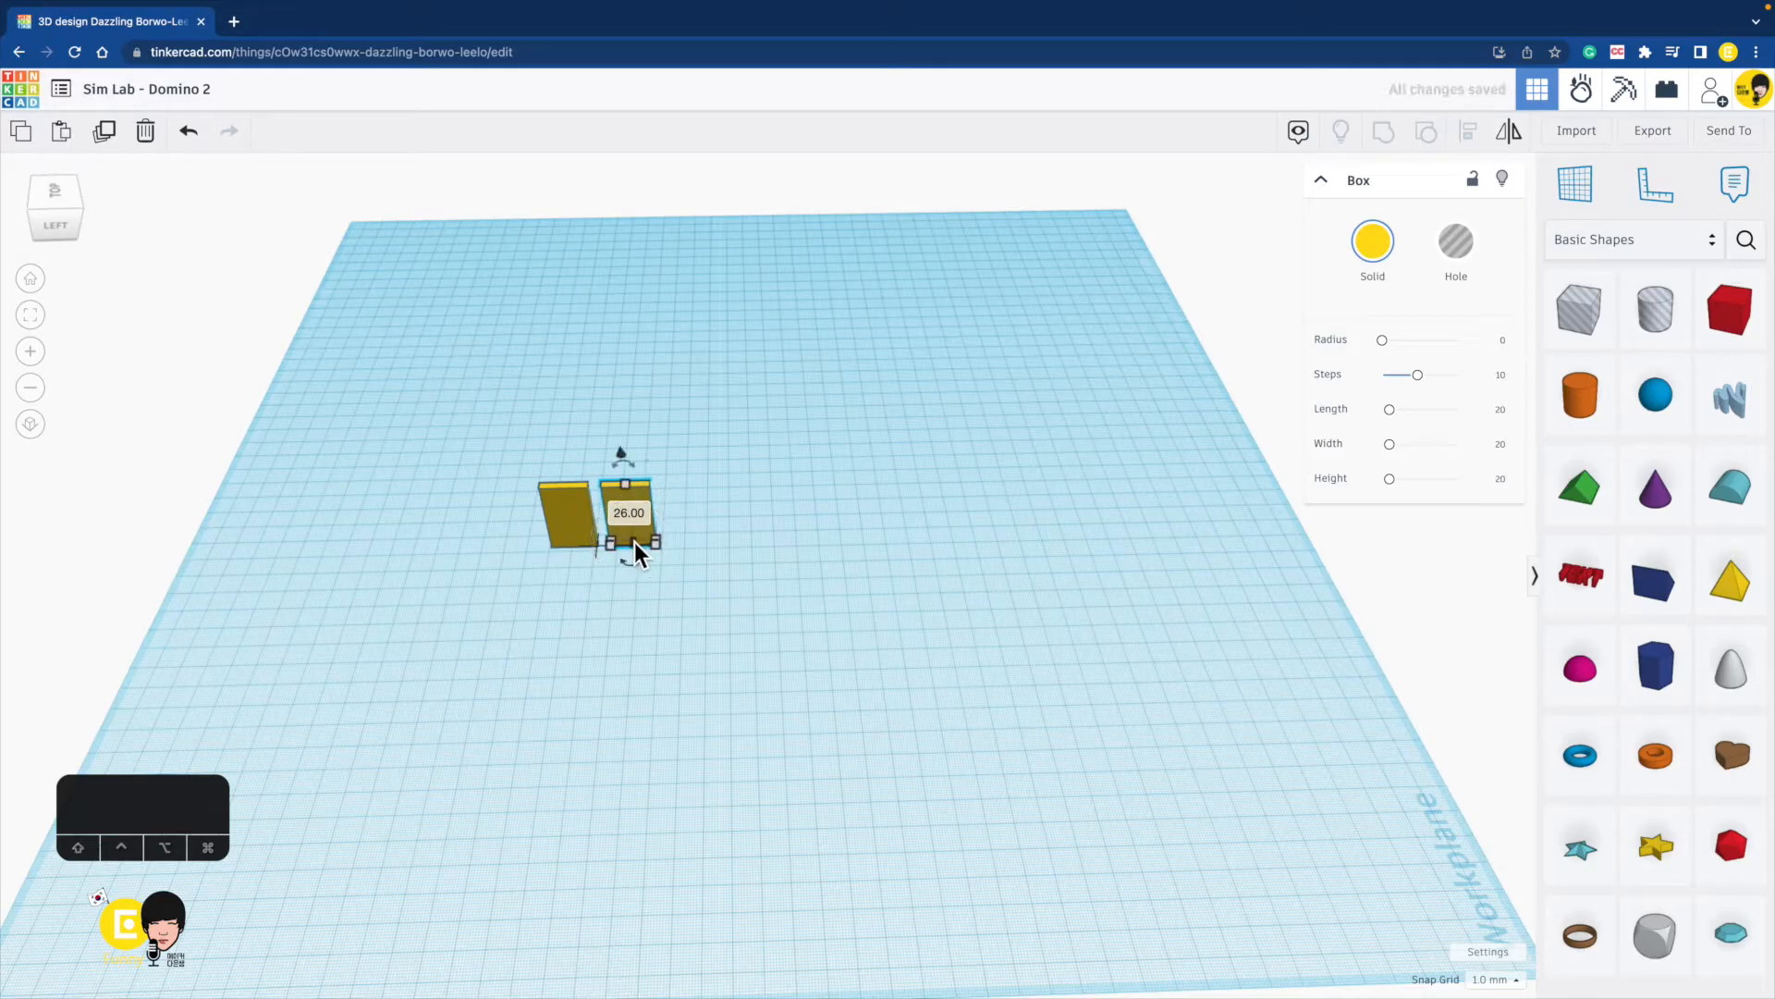
Repeat the spaced duplication until the straight row contains 13 dominoes.
{"action": "key", "text": "super+d"}
{"action": "key", "text": "super+d"}
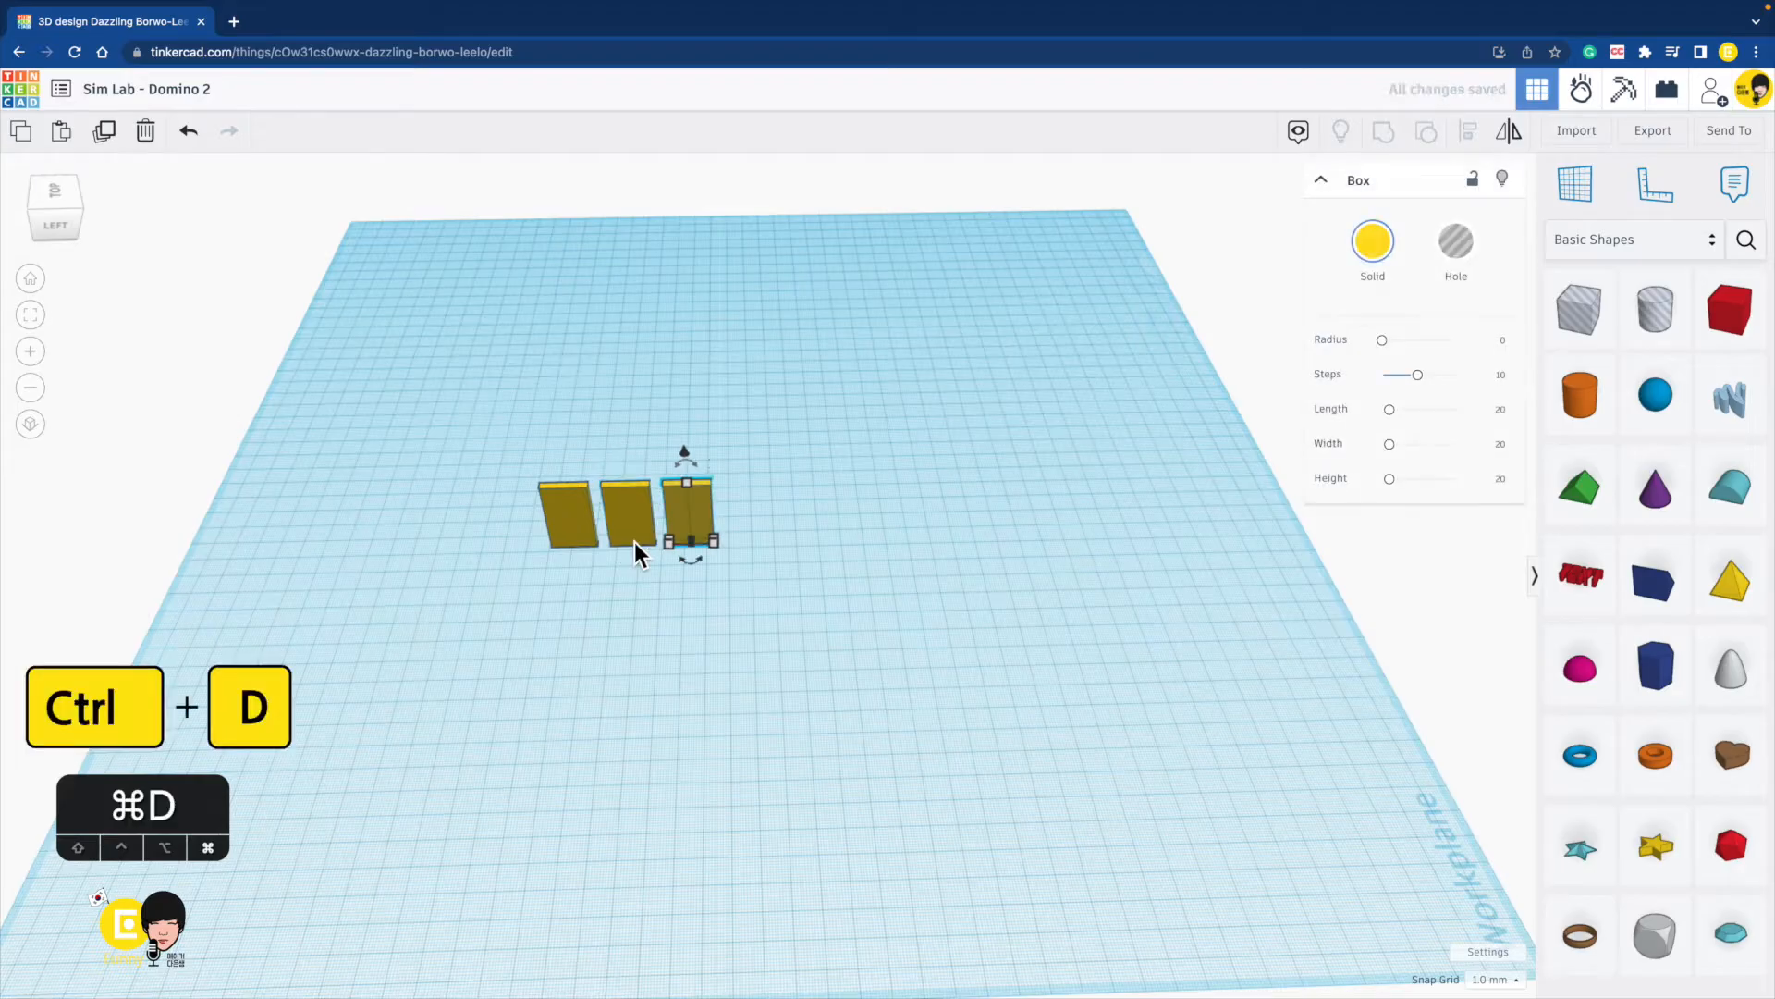
{"action": "key", "text": "super+d"}
{"action": "key", "text": "super+d"}
{"action": "key", "text": "super+d"}
{"action": "key", "text": "super+d"}
{"action": "key", "text": "super+d"}
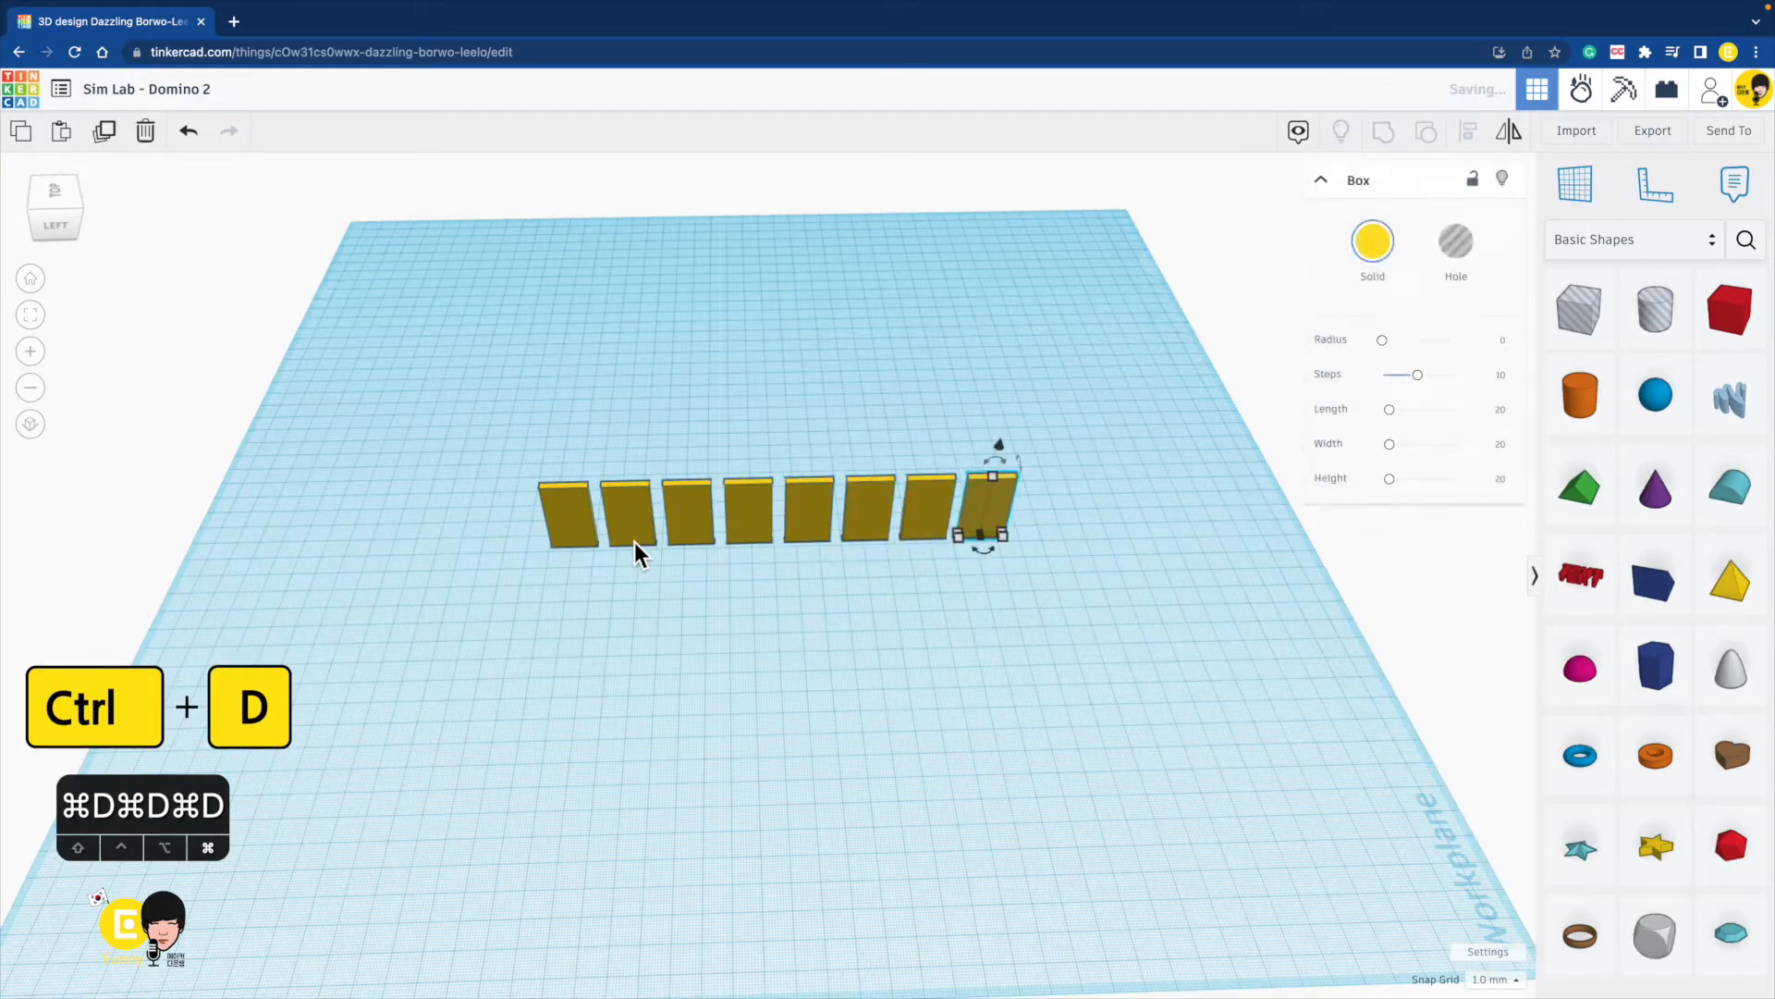
{"action": "key", "text": "super+d"}
{"action": "key", "text": "super+d"}
{"action": "key", "text": "super+d"}
{"action": "key", "text": "super+d"}
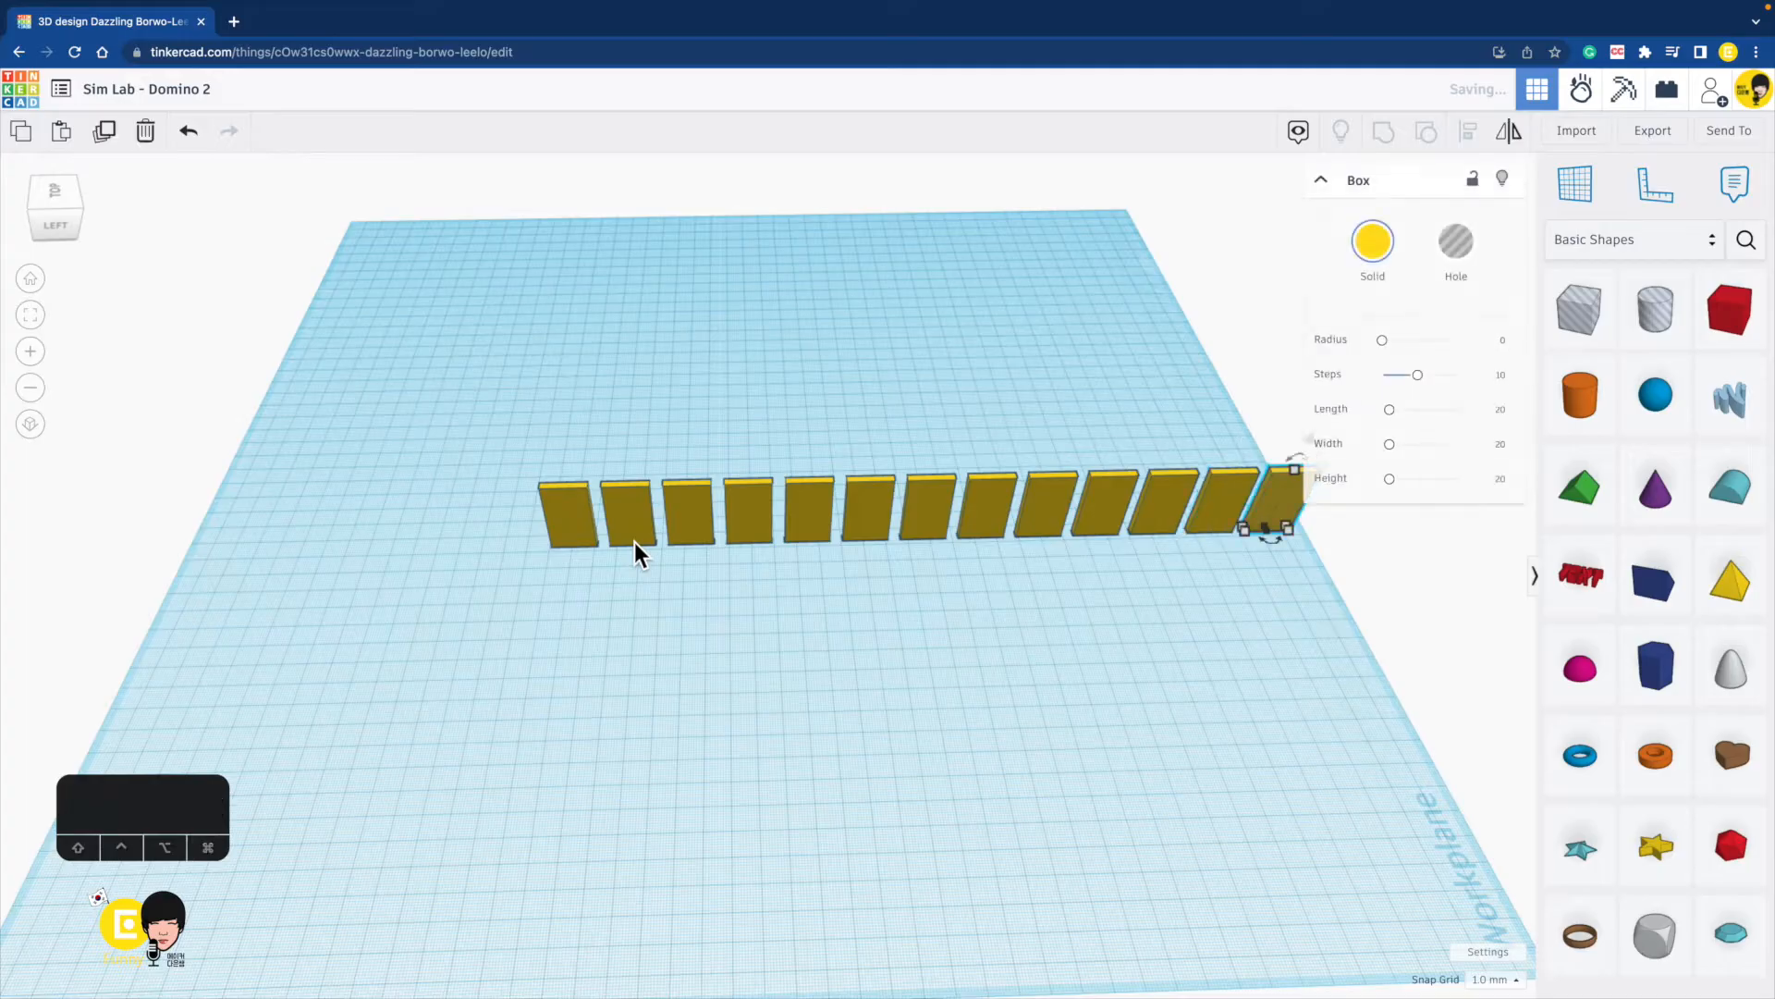
{"action": "left_click", "coordinate": [994, 666]}
Duplicate the whole row of 13 dominoes and place the copy behind it, offset sideways by half a domino.
{"action": "mouse_move", "coordinate": [1169, 654]}
{"action": "right_mouse_down"}
{"action": "mouse_move", "coordinate": [705, 587]}
{"action": "mouse_move", "coordinate": [599, 552]}
{"action": "mouse_move", "coordinate": [741, 575]}
{"action": "mouse_move", "coordinate": [1202, 713]}
{"action": "mouse_move", "coordinate": [1155, 639]}
{"action": "right_mouse_up"}
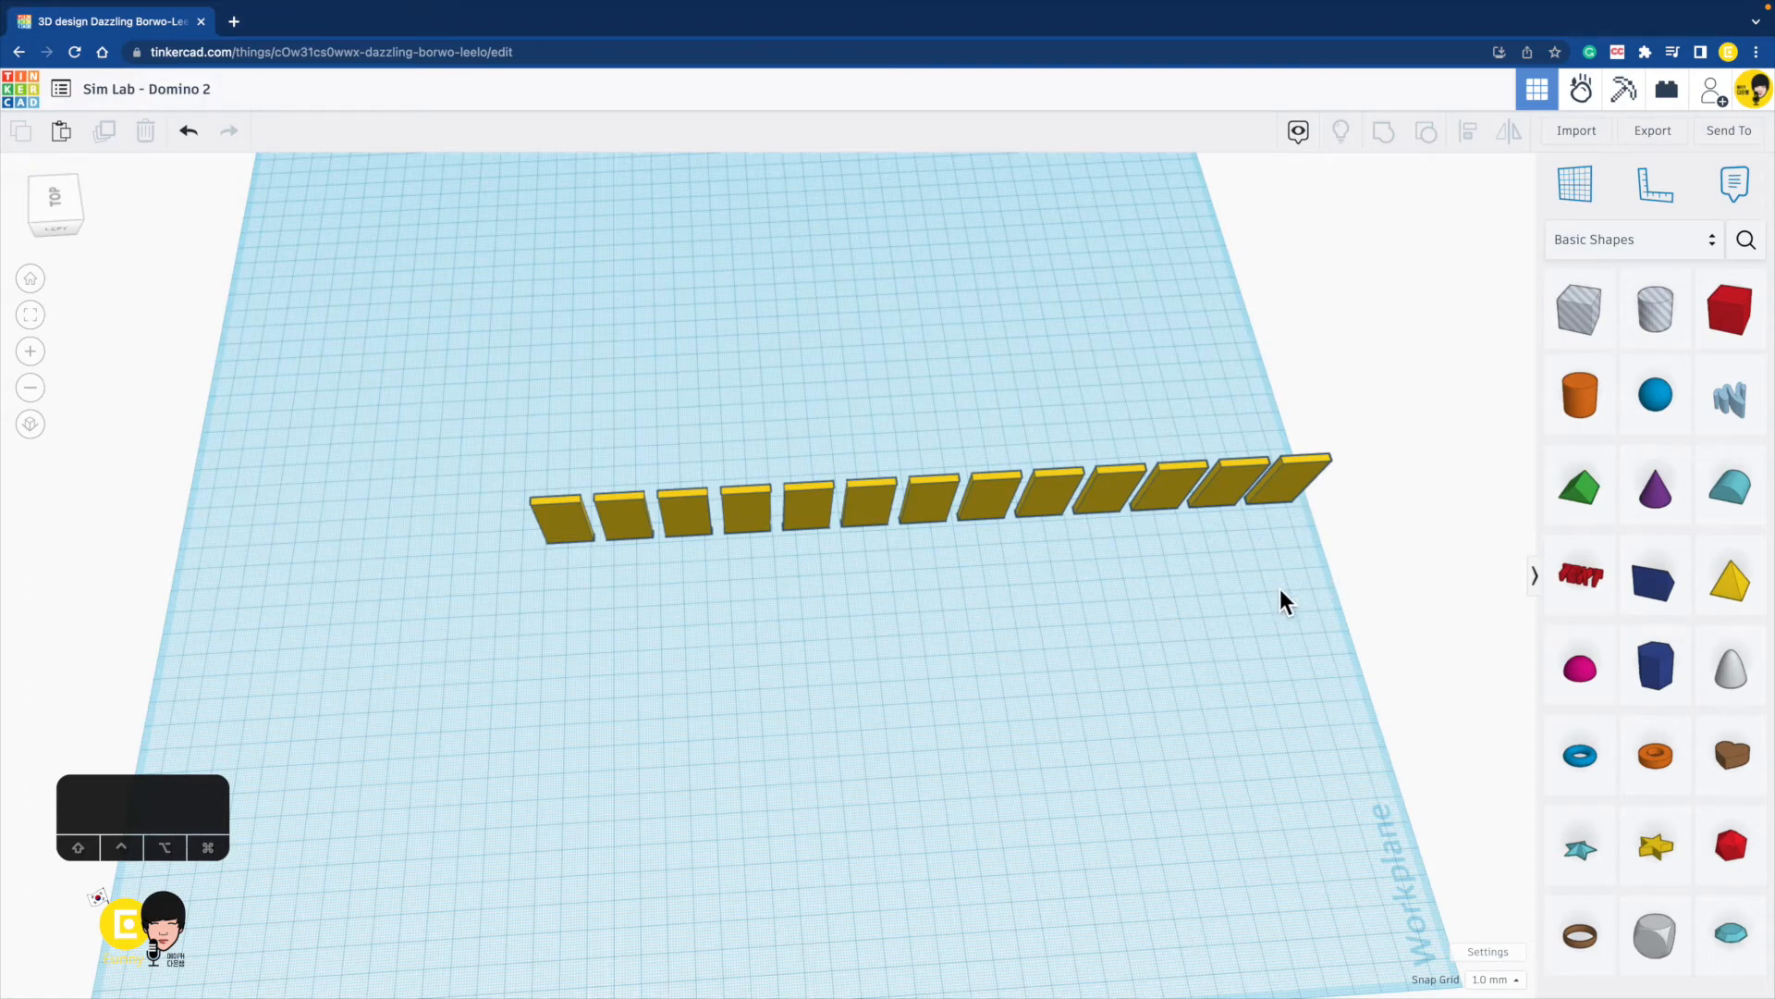
{"action": "middle_click_drag", "start_coordinate": [1287, 601], "coordinate": [1109, 680]}
{"action": "left_click_drag", "start_coordinate": [324, 490], "coordinate": [1326, 668]}
{"action": "right_click_drag", "start_coordinate": [1193, 676], "coordinate": [1159, 683]}
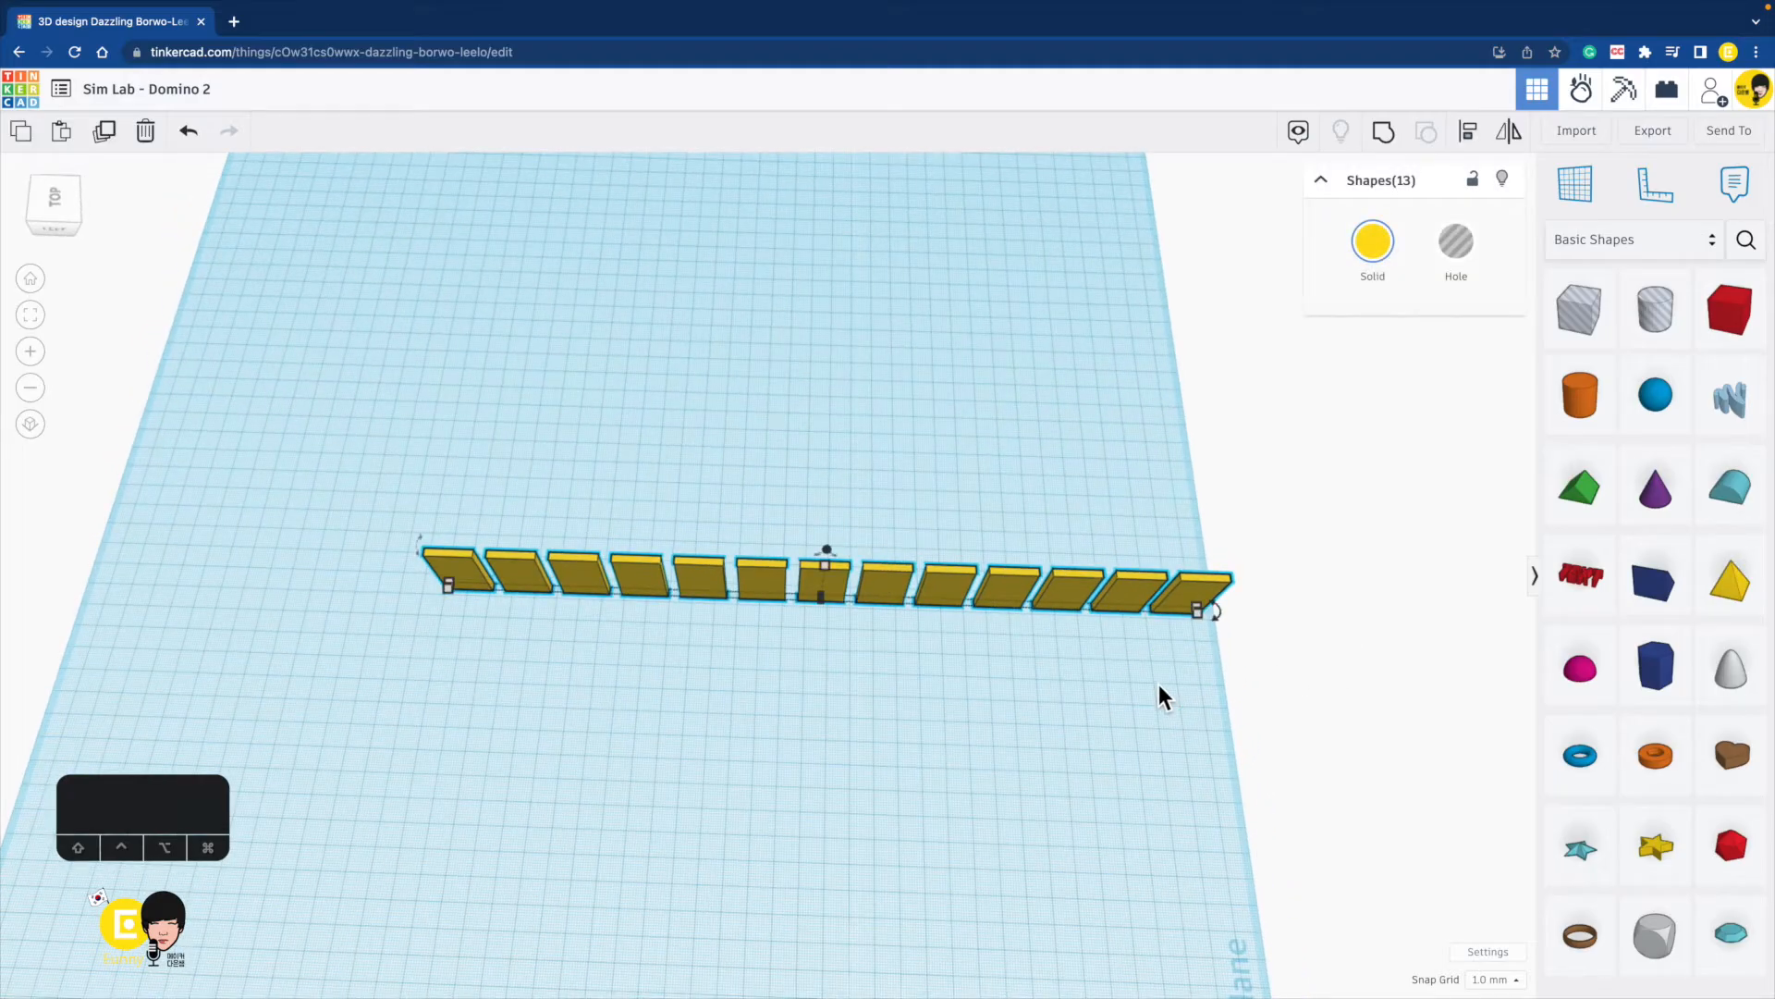
{"action": "key", "text": "ctrl+d"}
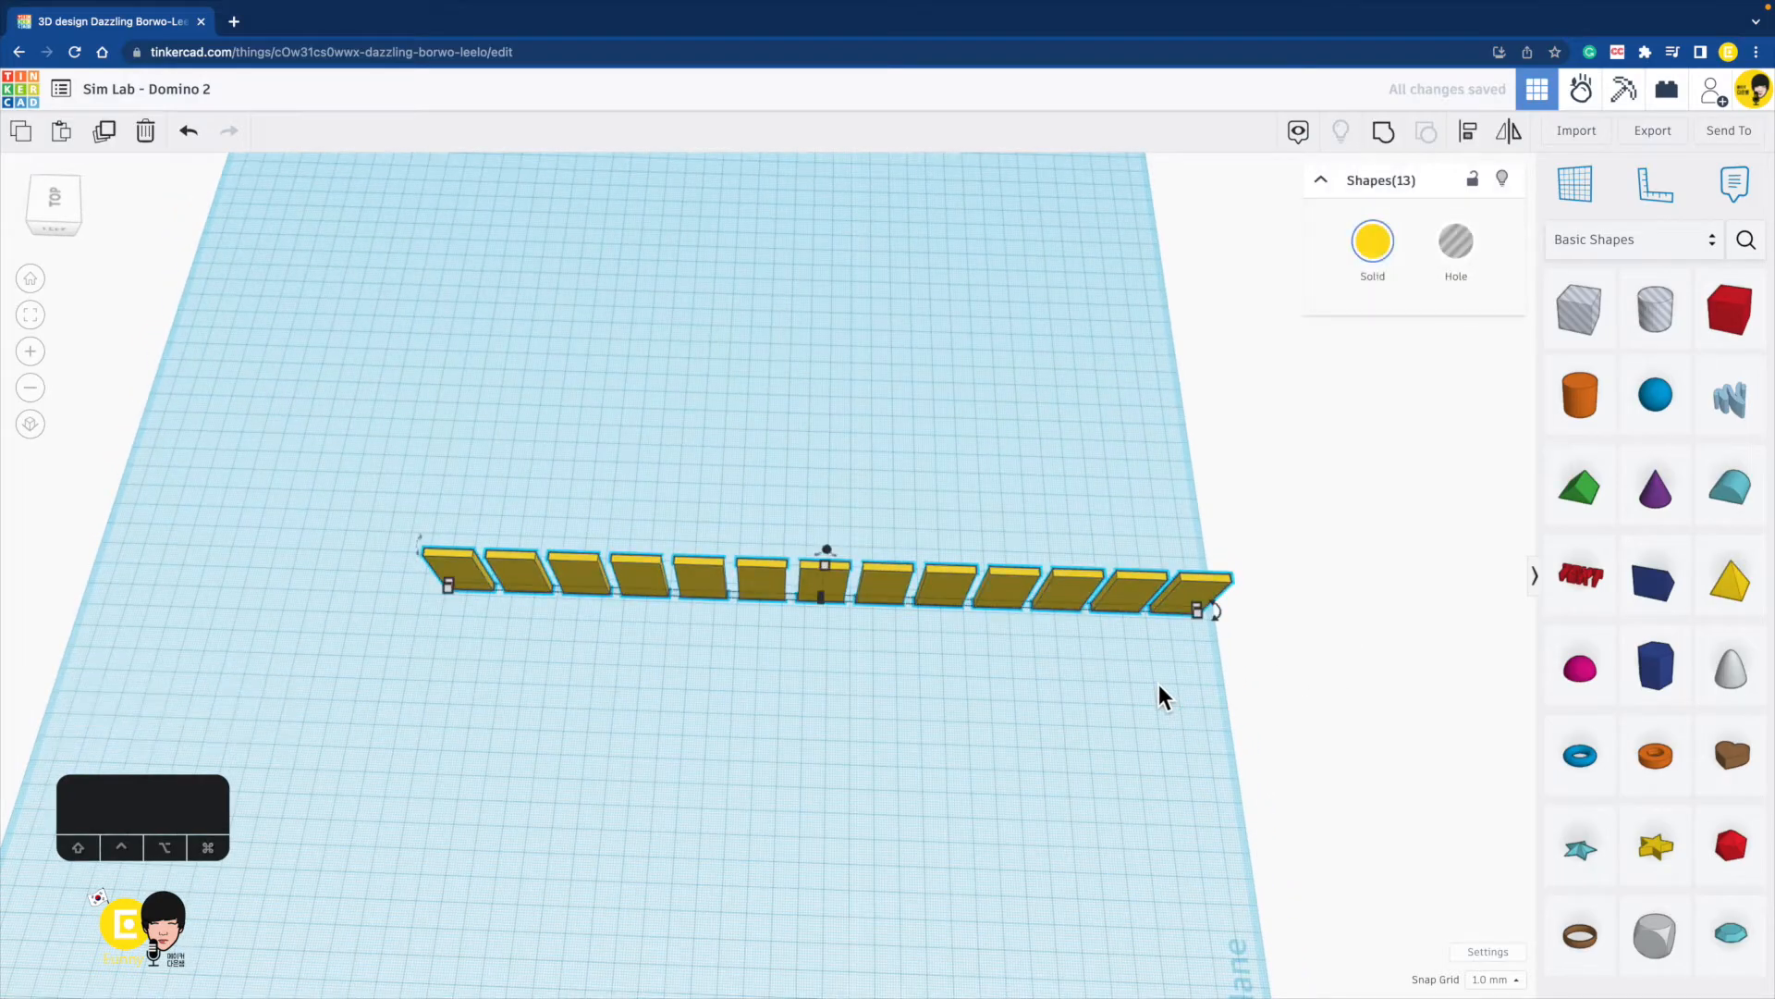
{"action": "left_click_drag", "start_coordinate": [882, 590], "coordinate": [916, 562]}
{"action": "mouse_move", "coordinate": [903, 460]}
{"action": "right_mouse_down"}
{"action": "mouse_move", "coordinate": [906, 542]}
{"action": "mouse_move", "coordinate": [925, 459]}
{"action": "right_mouse_up"}
Repeat the offset row duplication to build a parallelogram of staggered domino rows.
{"action": "key", "text": "ctrl+d"}
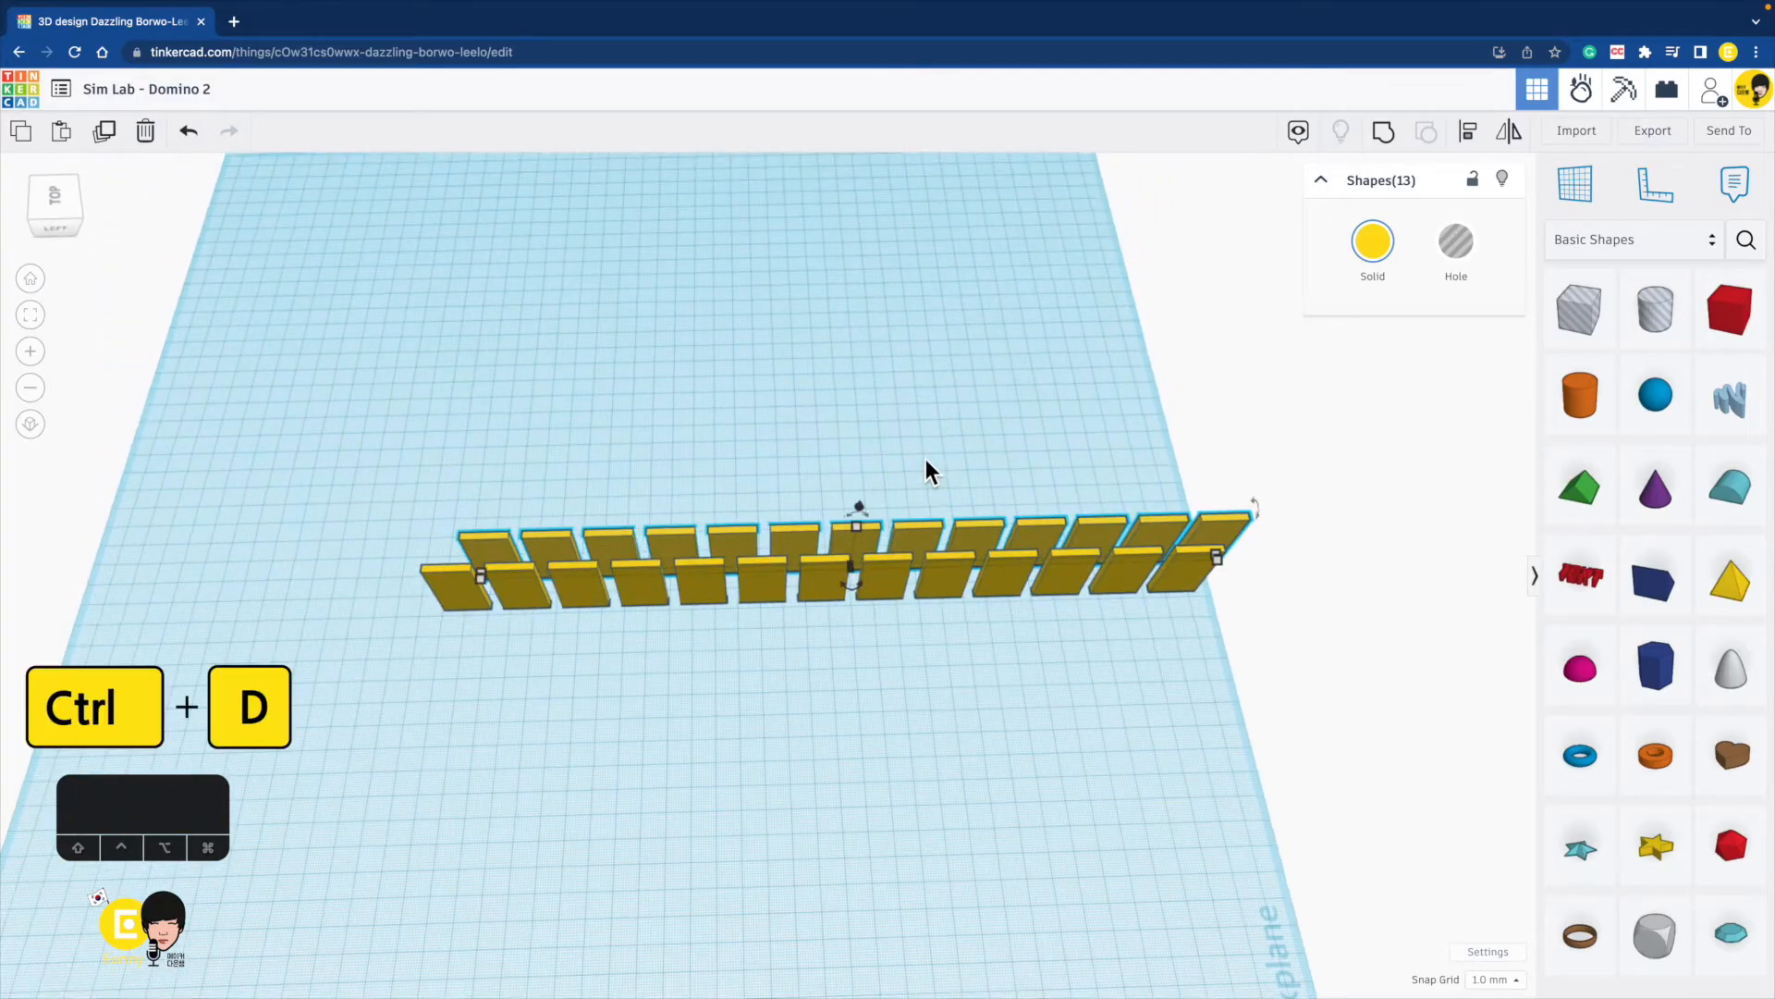
{"action": "key", "text": "super+d"}
{"action": "key", "text": "super+d"}
{"action": "key", "text": "super+d"}
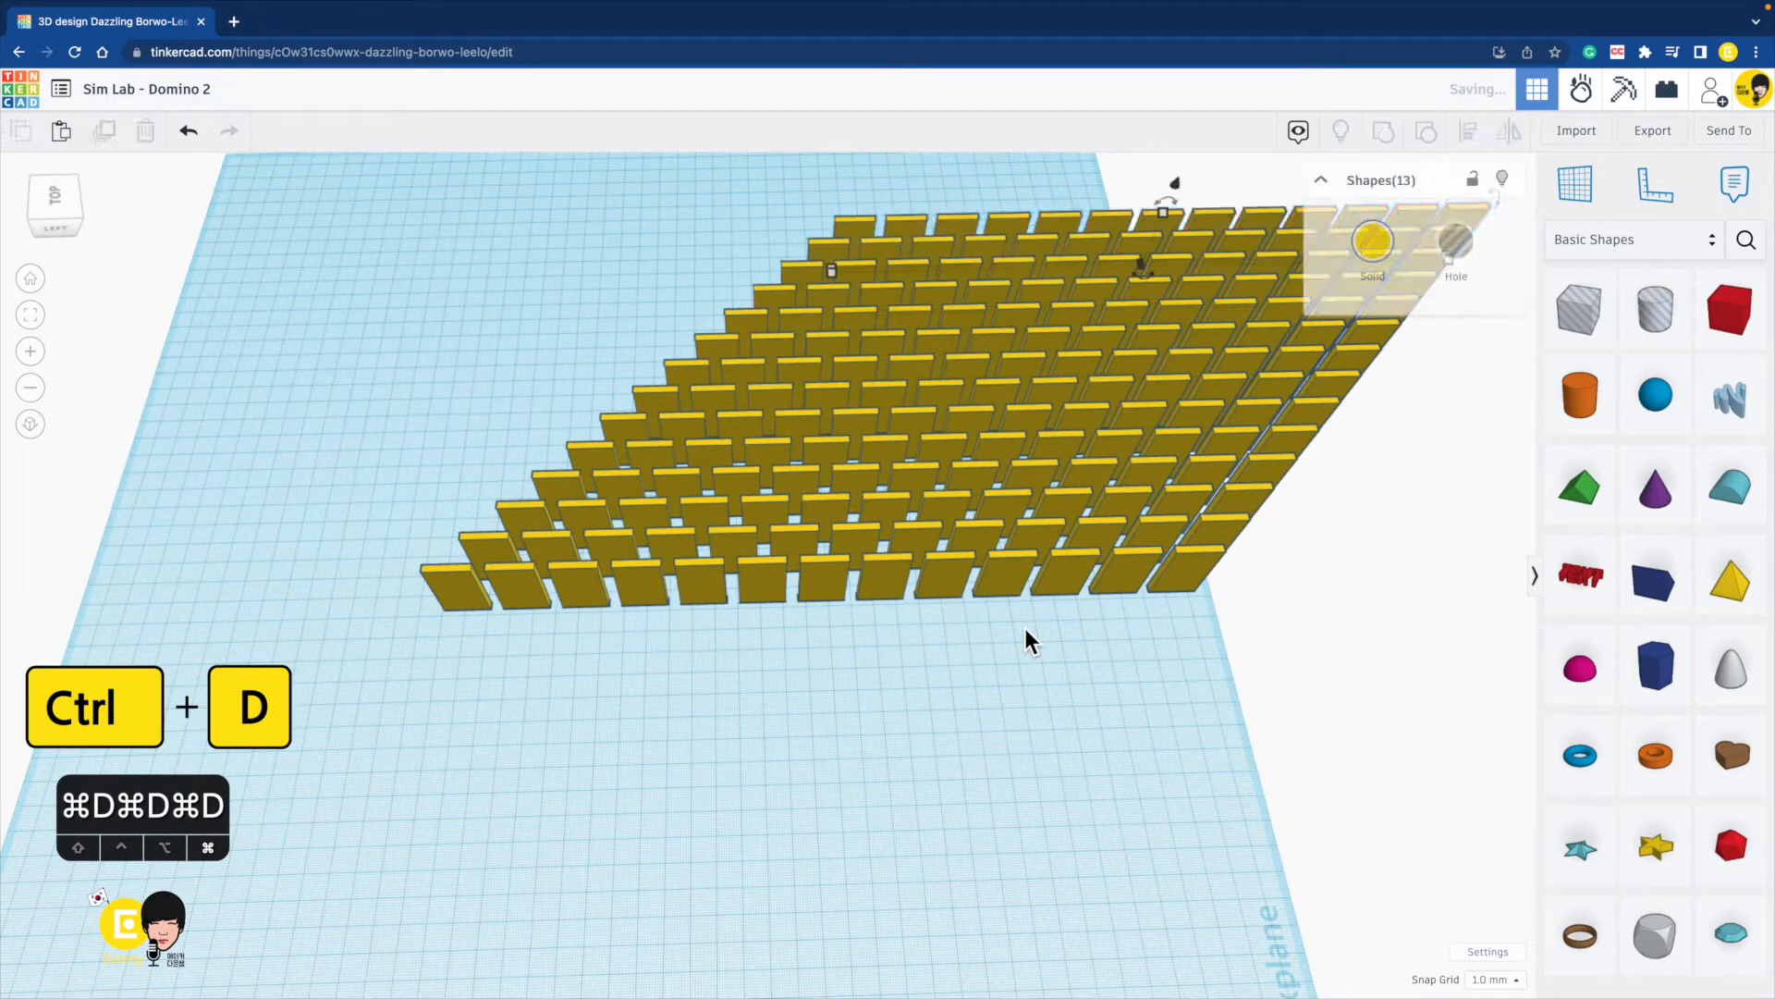
{"action": "right_click_drag", "start_coordinate": [1026, 629], "coordinate": [1060, 729]}
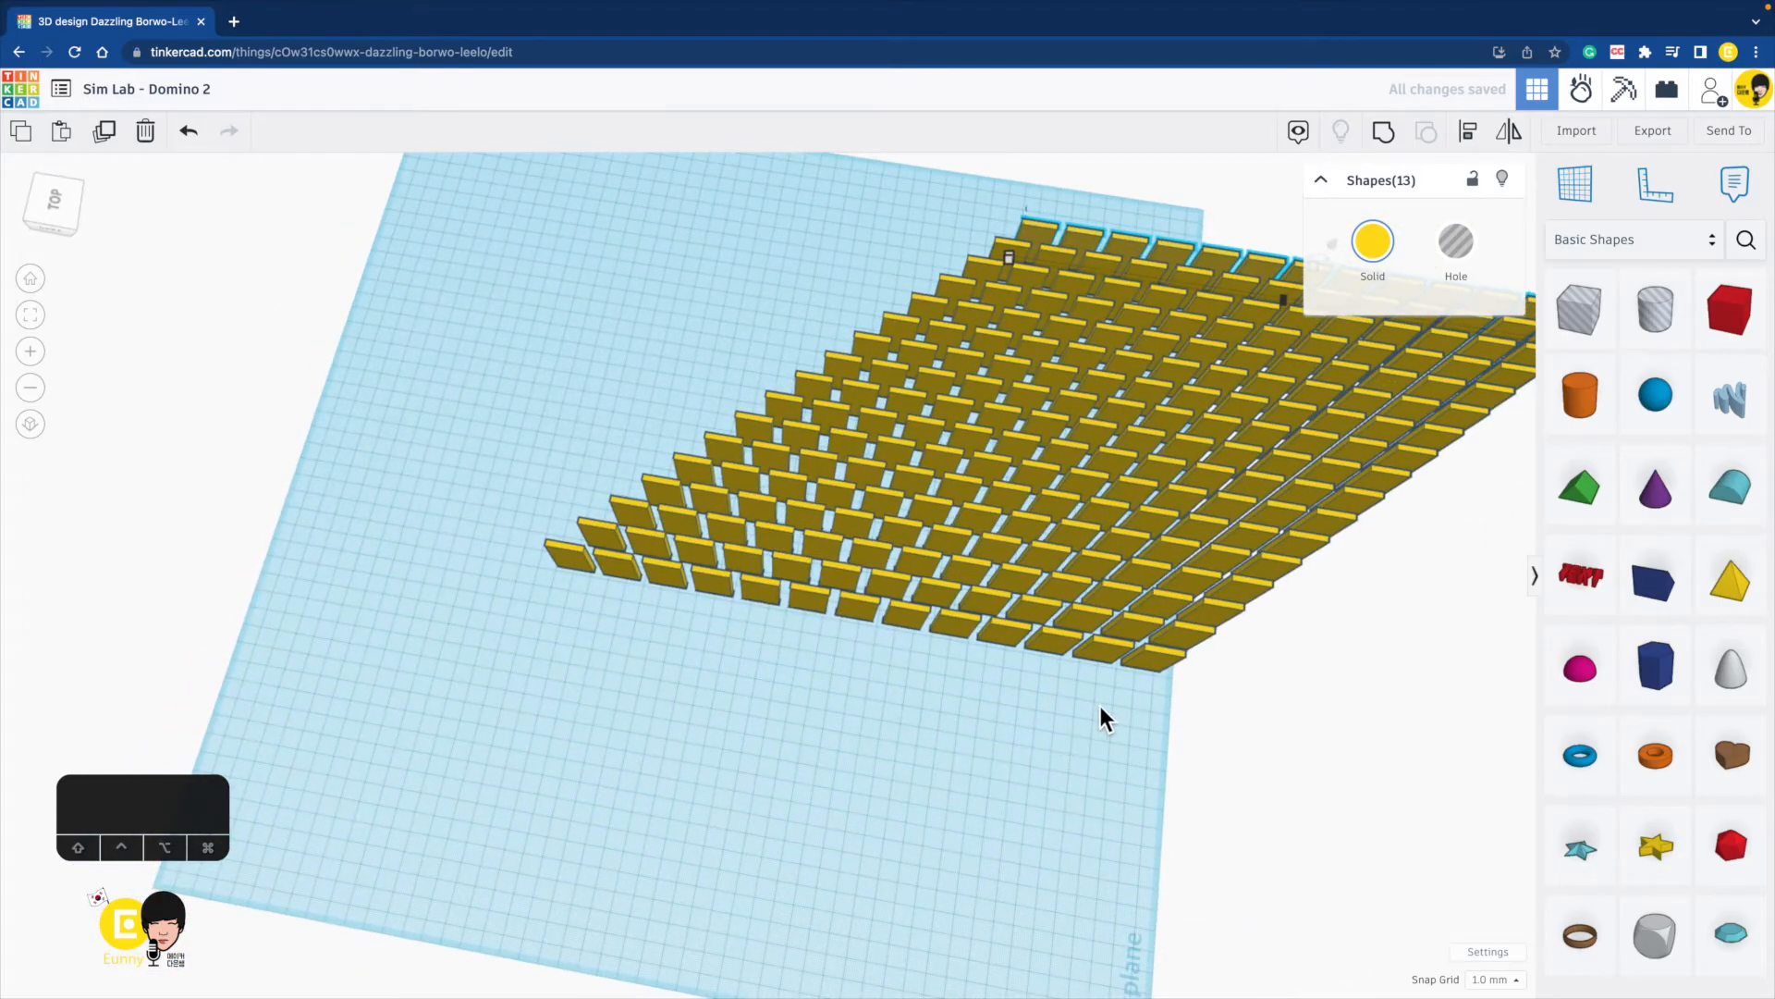
{"action": "middle_click_drag", "start_coordinate": [967, 688], "coordinate": [673, 713]}
{"action": "right_click_drag", "start_coordinate": [673, 715], "coordinate": [677, 718]}
{"action": "left_click", "coordinate": [664, 736]}
{"action": "right_click_drag", "start_coordinate": [737, 771], "coordinate": [698, 754]}
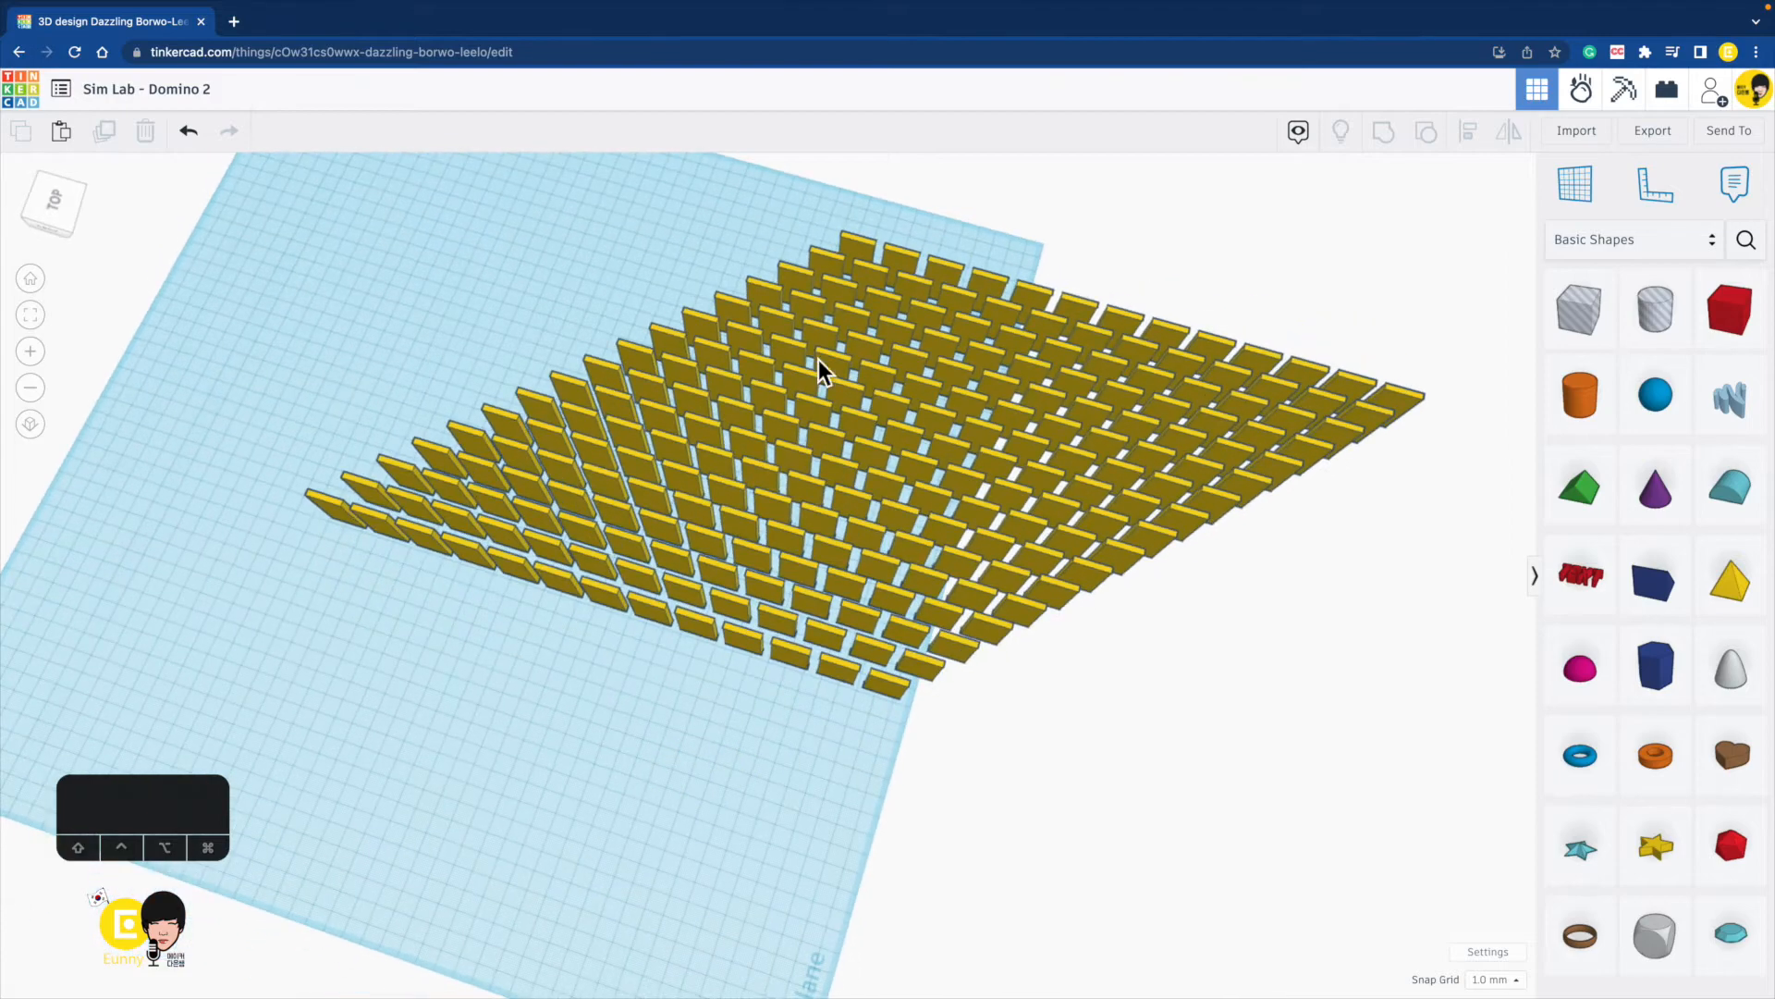
Delete the large block of dominoes on the side that overhangs the workplane edge.
{"action": "right_click_drag", "start_coordinate": [836, 767], "coordinate": [870, 801]}
{"action": "right_click_drag", "start_coordinate": [1229, 696], "coordinate": [1427, 746]}
{"action": "left_click_drag", "start_coordinate": [1347, 800], "coordinate": [862, 225]}
{"action": "key", "text": "BackSpace"}
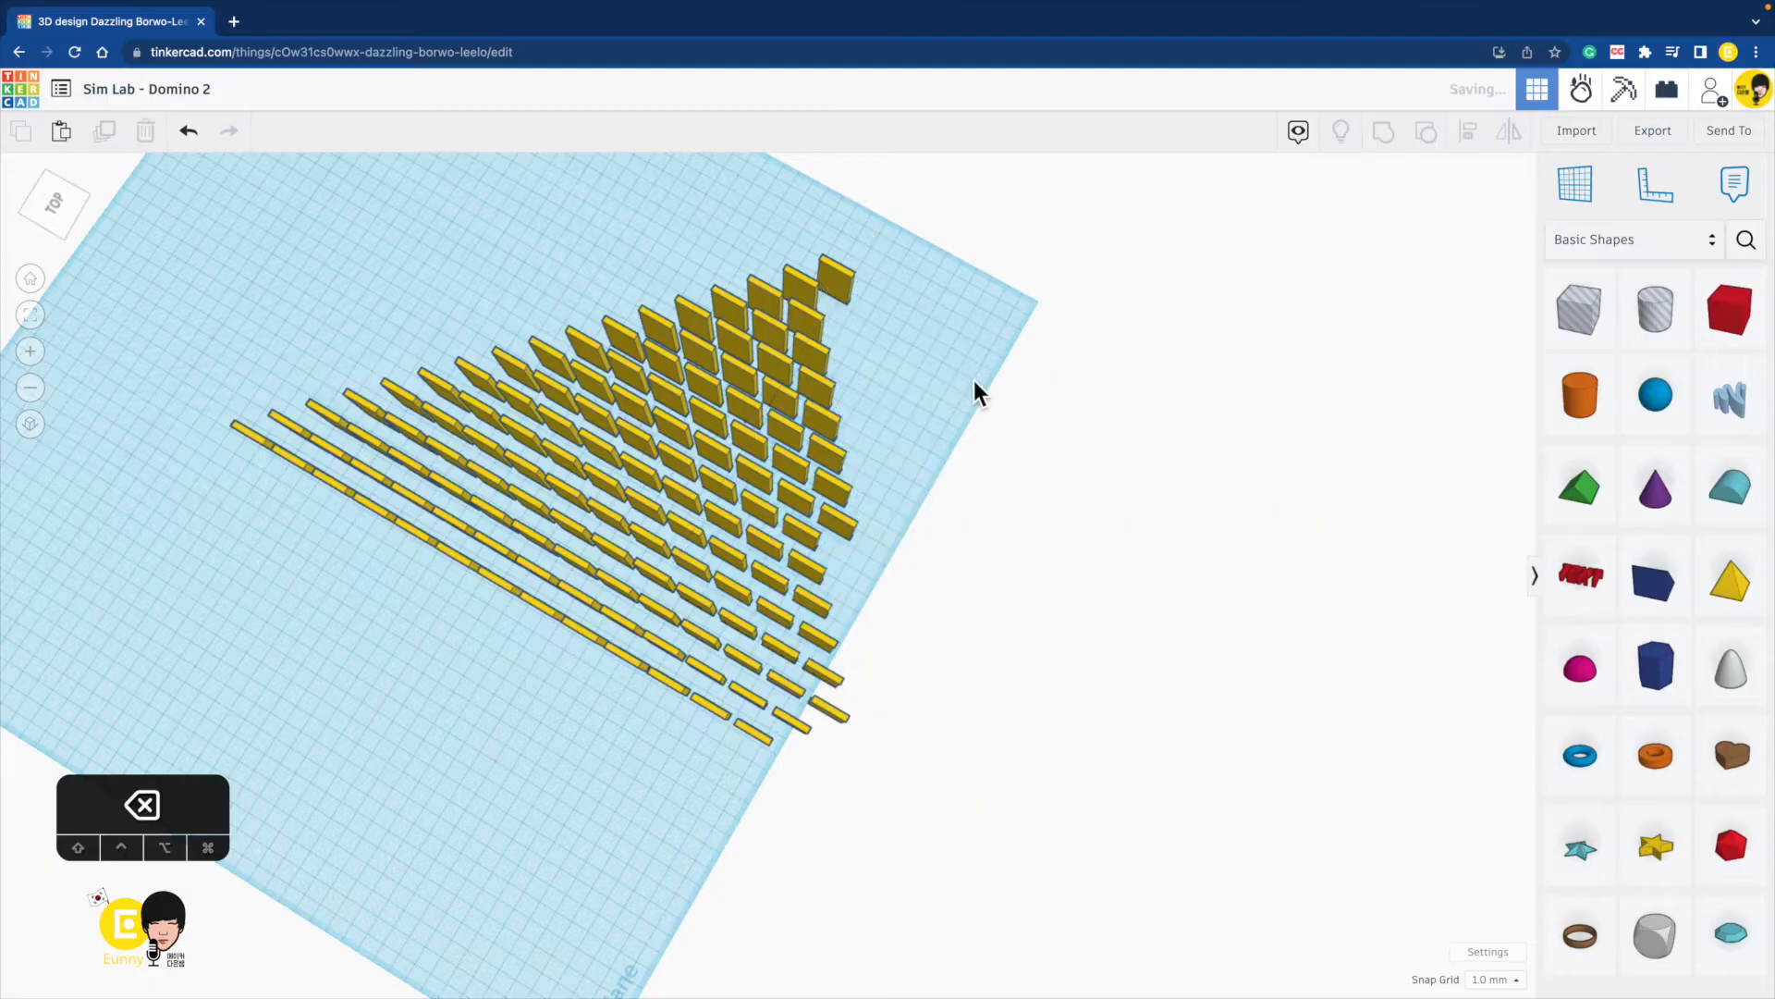
Delete the remaining excess dominoes at the tip and along the cut side, leaving a clean triangle of 91 dominoes.
{"action": "right_click_drag", "start_coordinate": [974, 380], "coordinate": [811, 285]}
{"action": "left_click", "coordinate": [787, 279]}
{"action": "key", "text": "BackSpace"}
{"action": "right_click_drag", "start_coordinate": [913, 427], "coordinate": [803, 445]}
{"action": "left_click_drag", "start_coordinate": [773, 230], "coordinate": [903, 779]}
{"action": "key", "text": "BackSpace"}
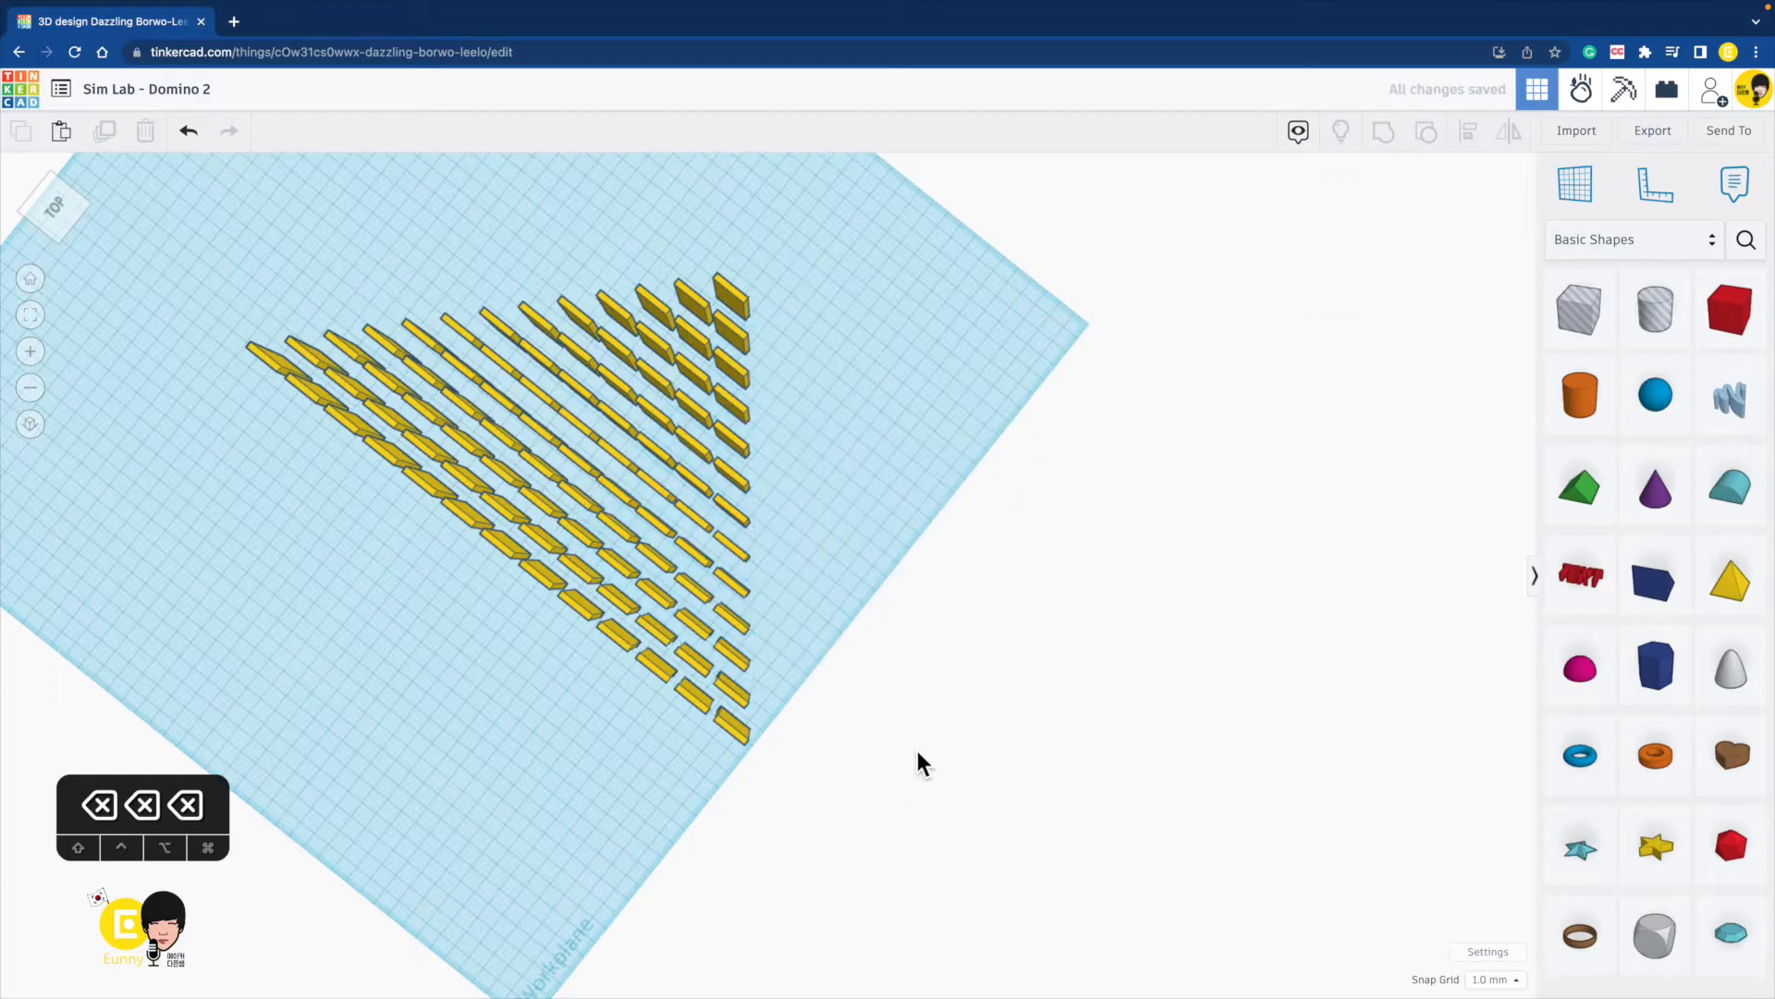
Select all dominoes of the triangle and move them together 49 mm across and 53 mm back on the workplane.
{"action": "right_click_drag", "start_coordinate": [851, 637], "coordinate": [648, 523]}
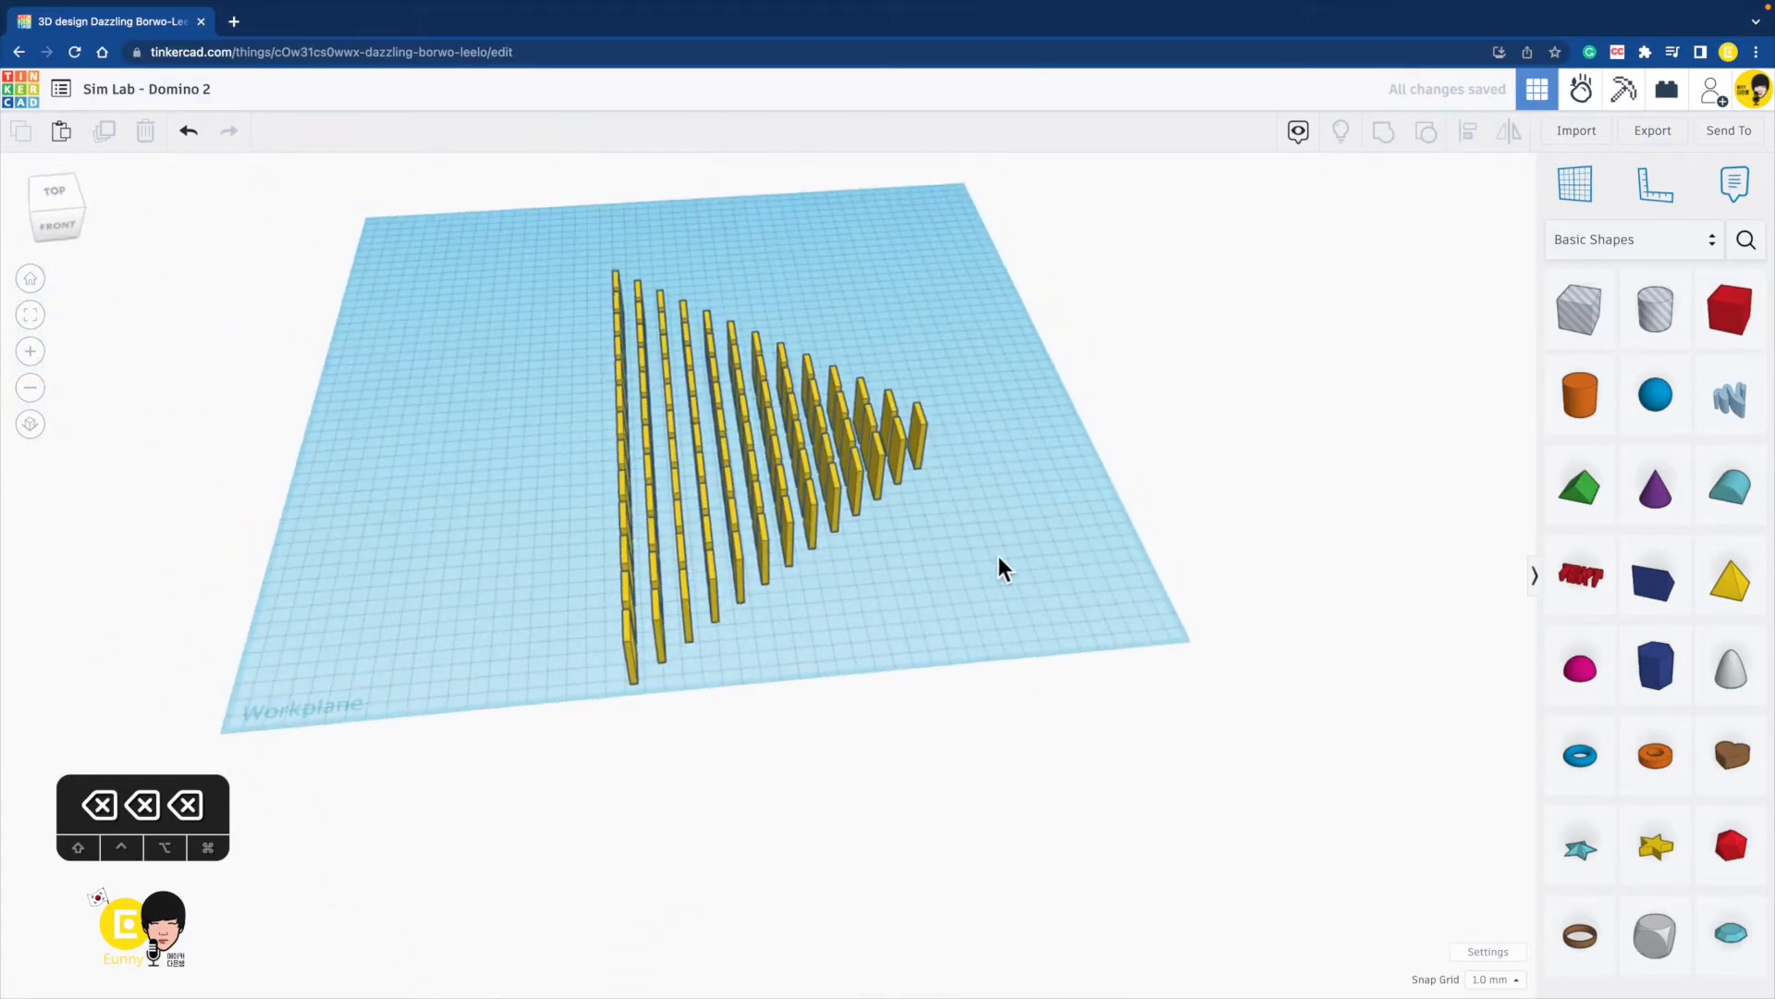
{"action": "right_click_drag", "start_coordinate": [925, 447], "coordinate": [1065, 591]}
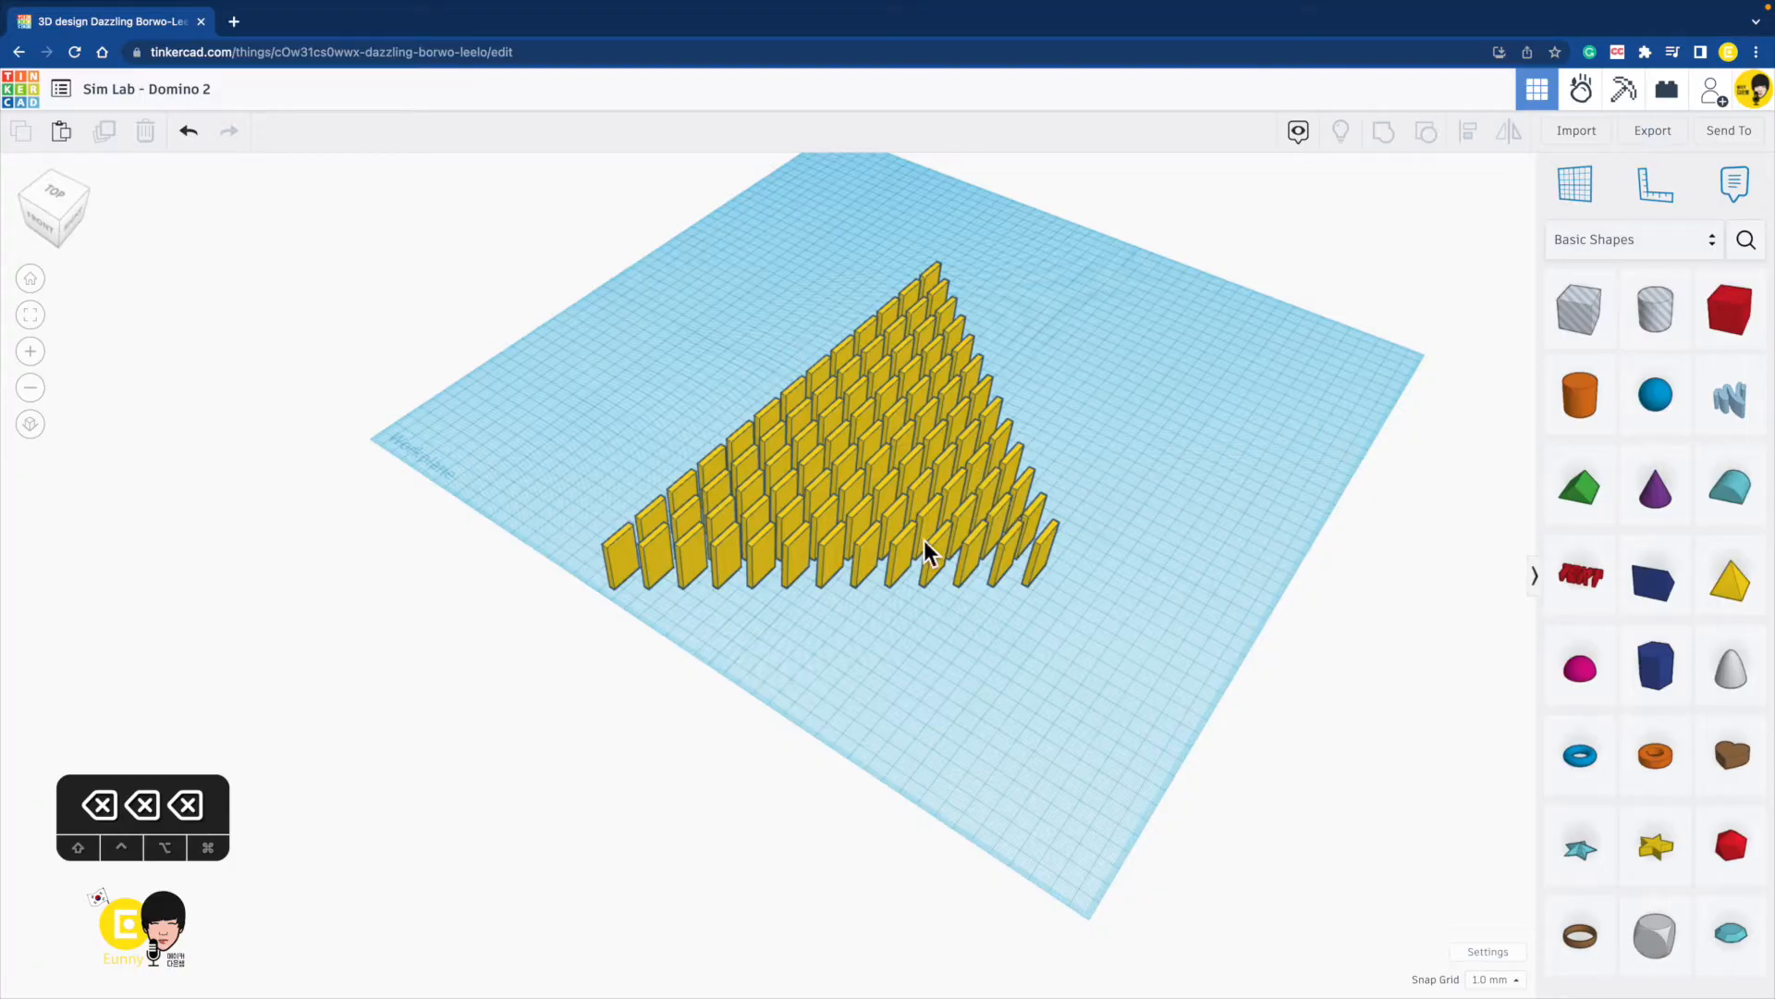
{"action": "right_click_drag", "start_coordinate": [931, 618], "coordinate": [1291, 739]}
{"action": "left_click_drag", "start_coordinate": [1287, 739], "coordinate": [735, 190]}
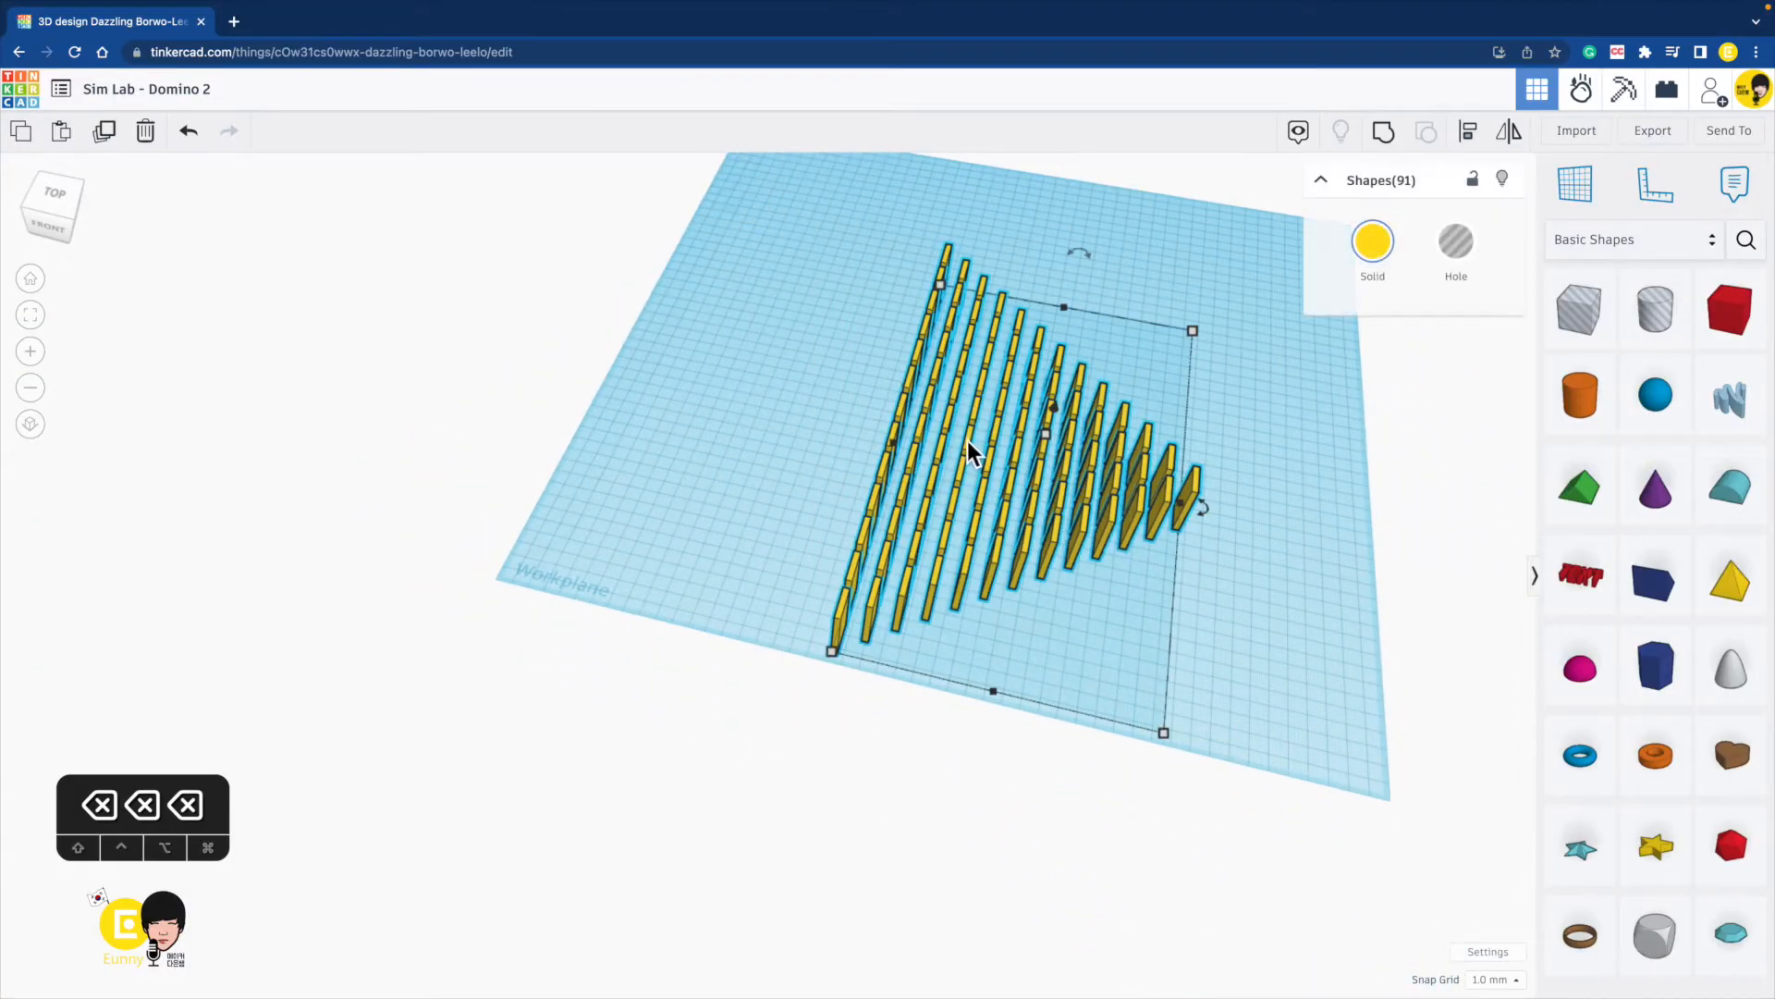
{"action": "left_click_drag", "start_coordinate": [1004, 530], "coordinate": [1099, 479]}
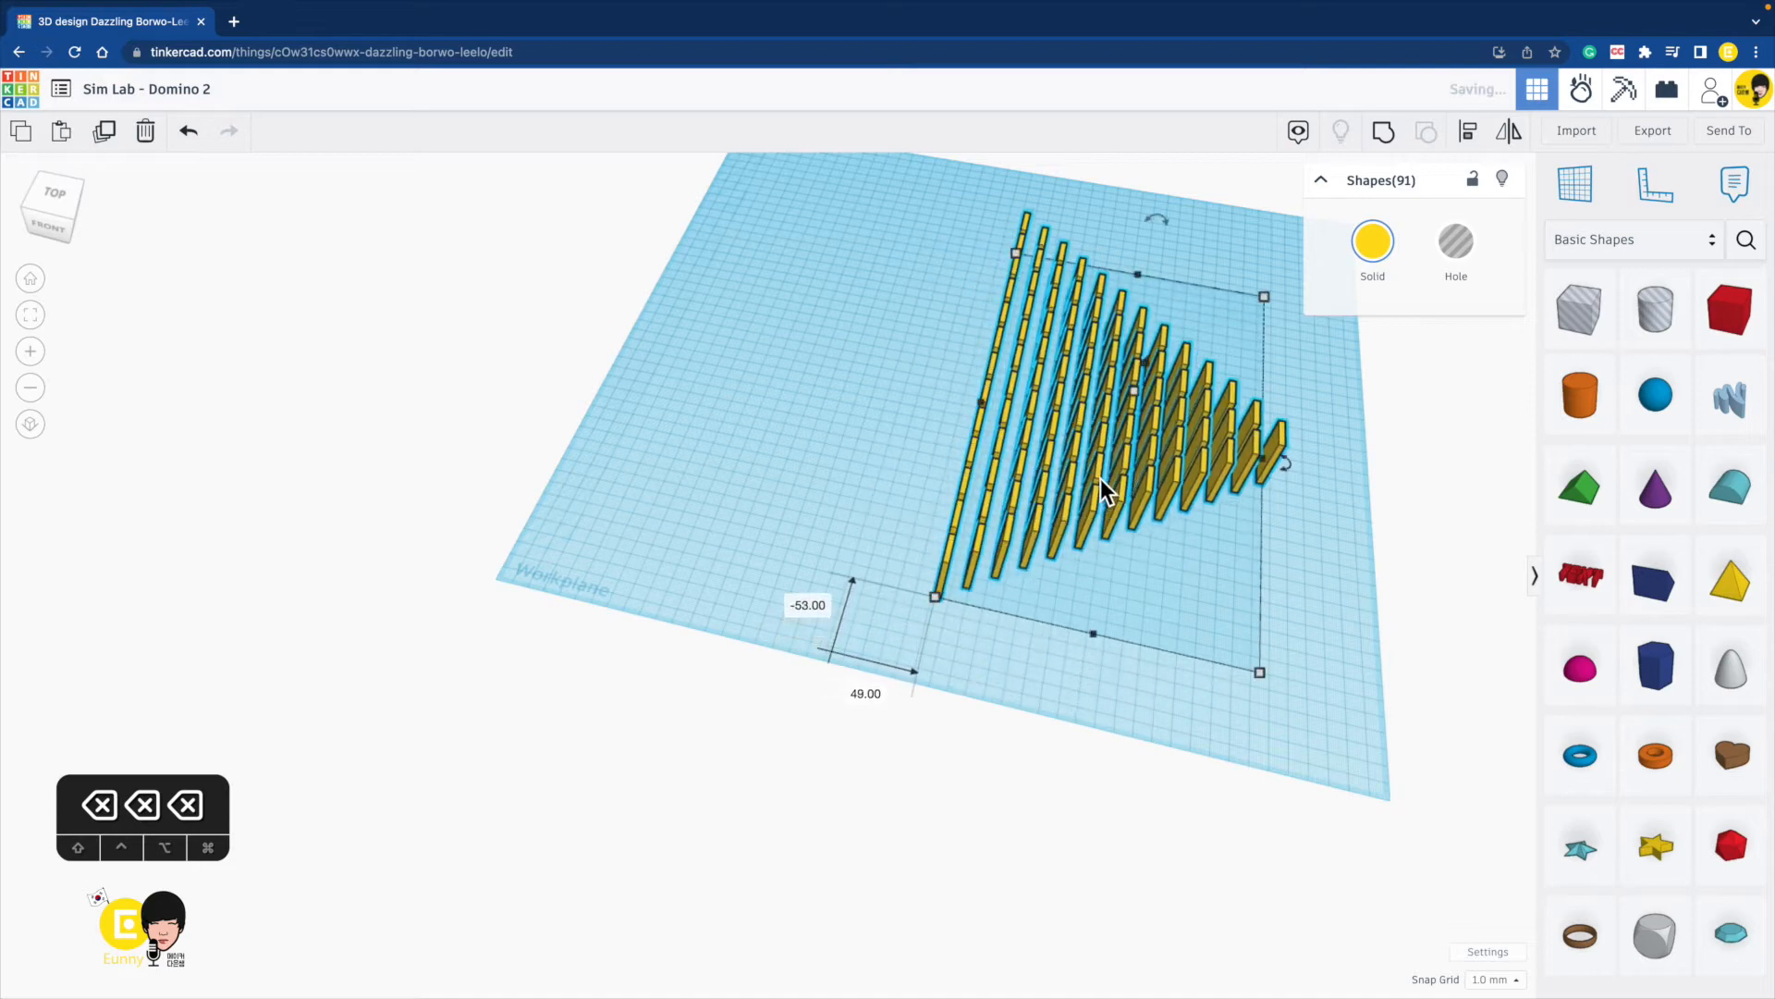
Duplicate the domino triangle and rotate the copy half a turn flat on the workplane.
{"action": "right_click_drag", "start_coordinate": [1212, 583], "coordinate": [985, 669]}
{"action": "key", "text": "ctrl+d"}
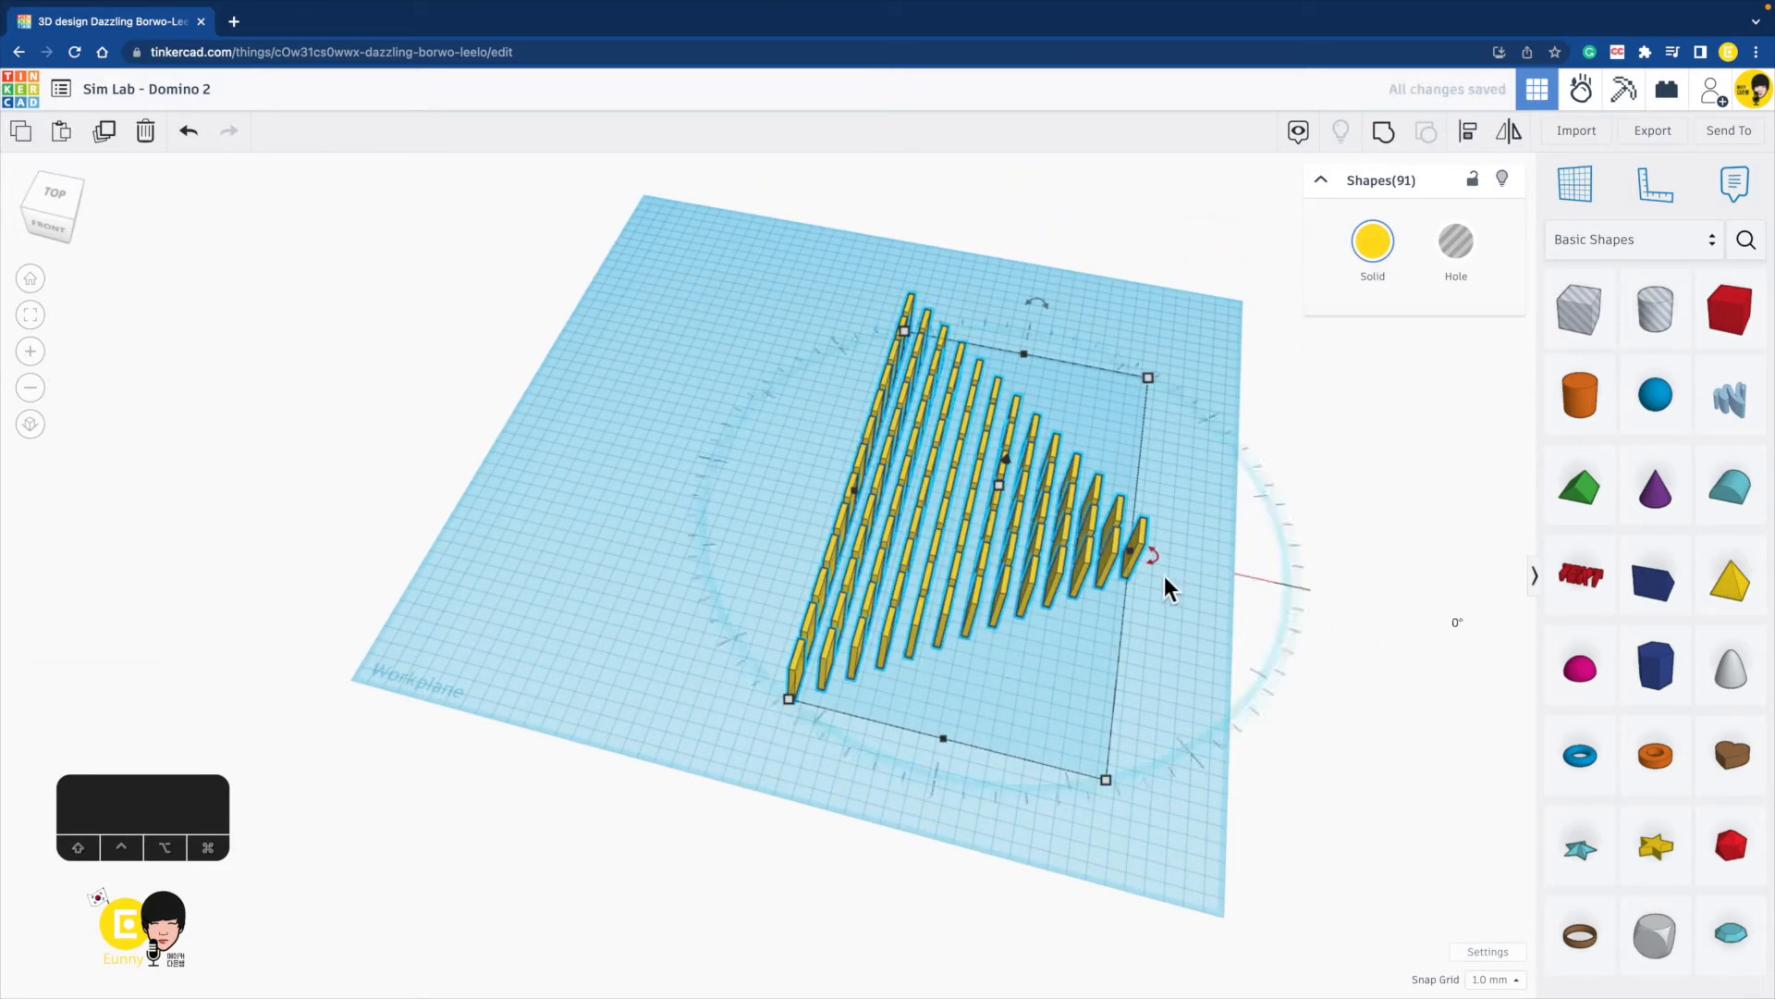
{"action": "left_click_drag", "start_coordinate": [1156, 577], "coordinate": [812, 507]}
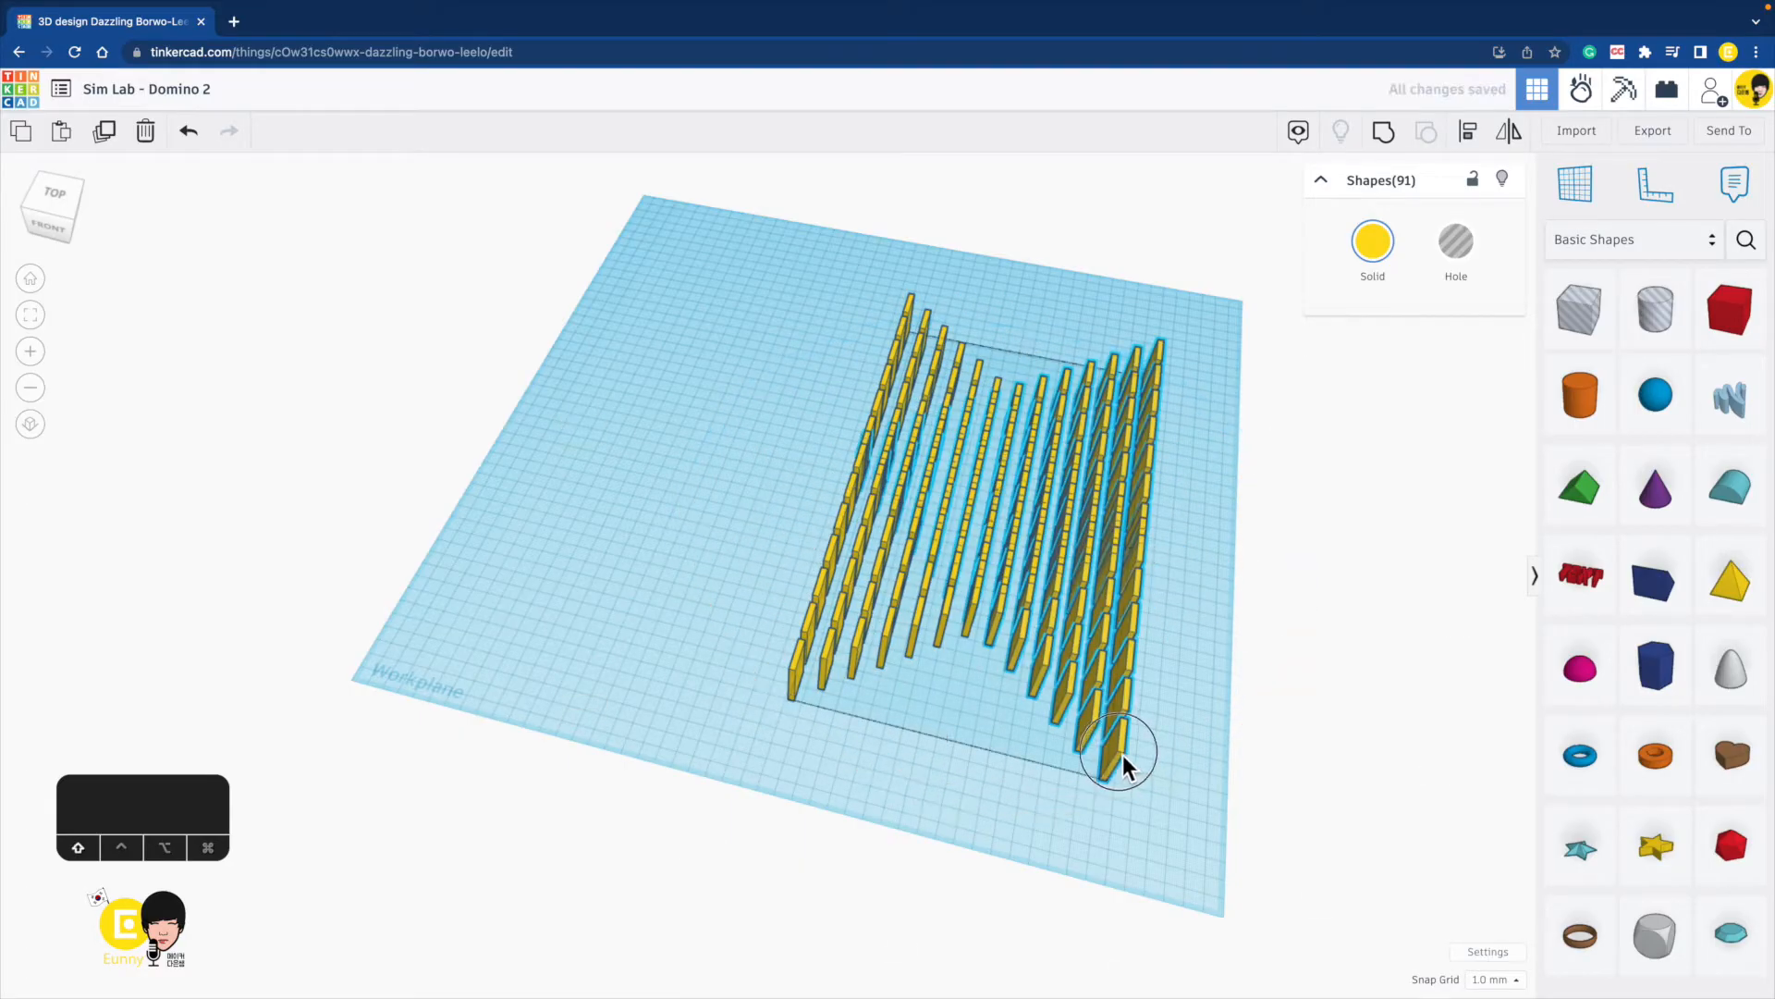
Move the rotated triangle 195 mm straight across so the two long sides sit side by side, forming a diamond.
{"action": "left_click_drag", "start_coordinate": [1122, 754], "coordinate": [783, 633], "text": "shift"}
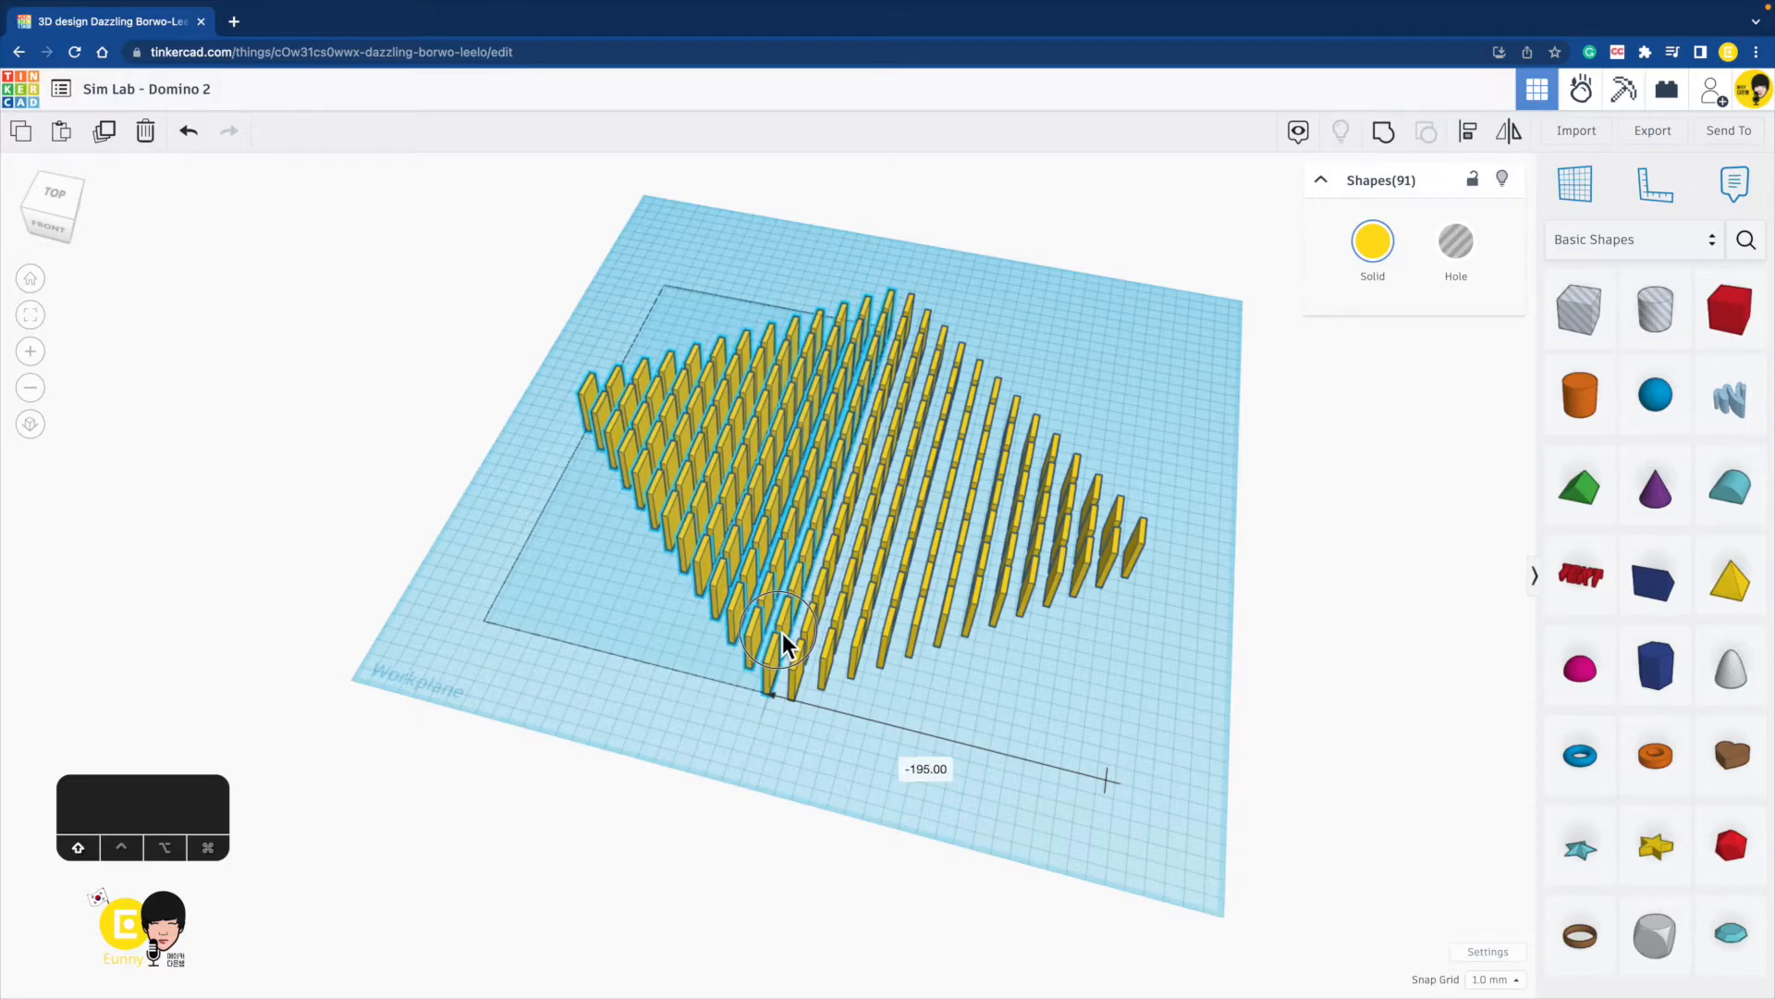
{"action": "right_click_drag", "start_coordinate": [1011, 474], "coordinate": [1111, 548]}
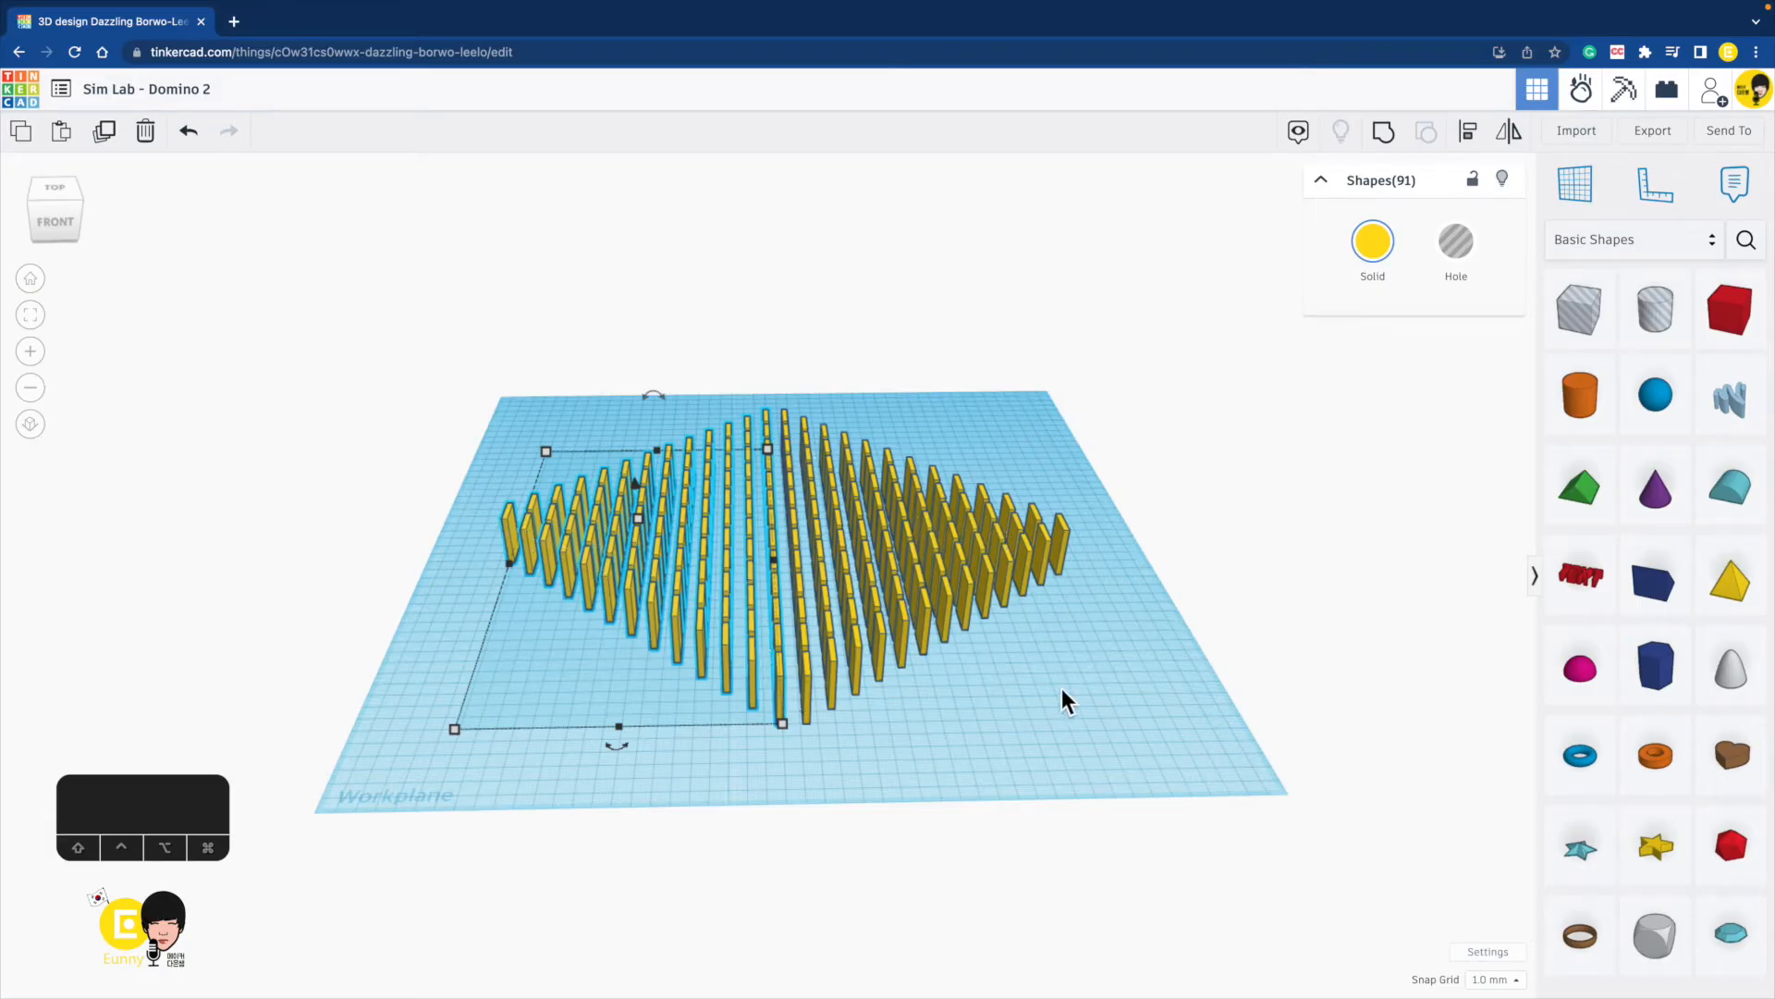
{"action": "right_click_drag", "start_coordinate": [1141, 662], "coordinate": [1101, 639]}
{"action": "left_click", "coordinate": [1118, 719]}
Duplicate the single domino at the diamond's tip and nudge the copy a short distance outward.
{"action": "left_click", "coordinate": [1101, 509]}
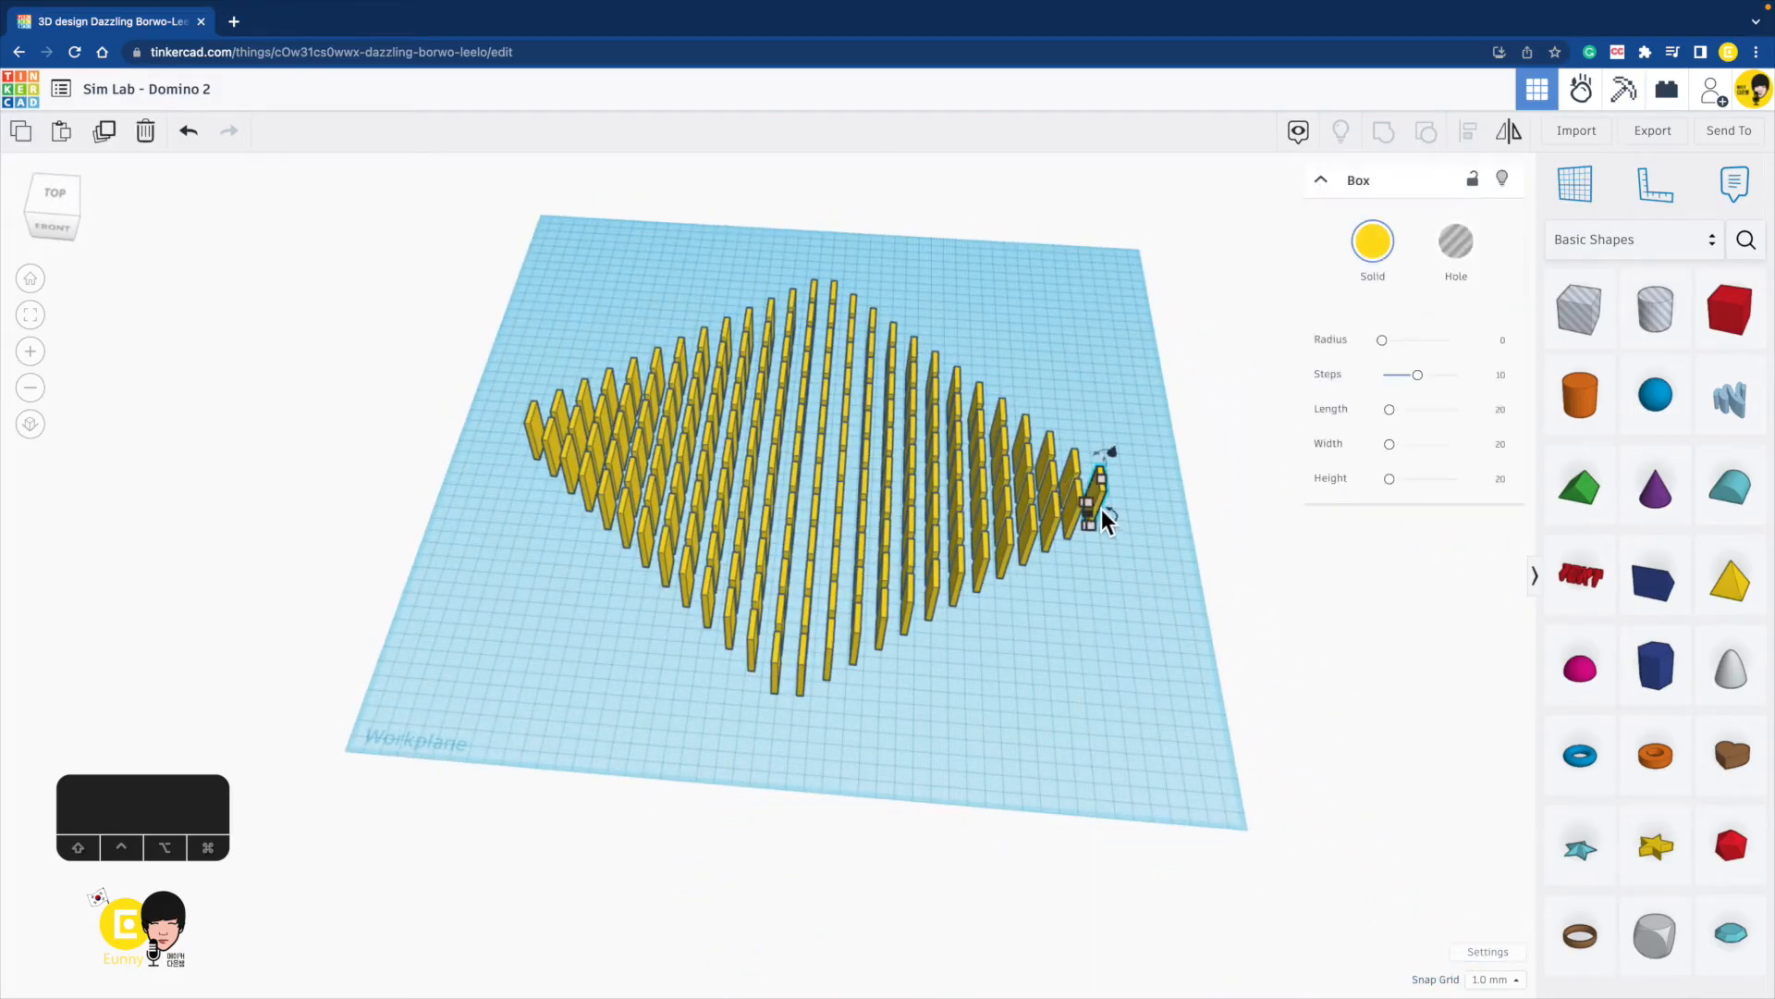
{"action": "key", "text": "ctrl+d"}
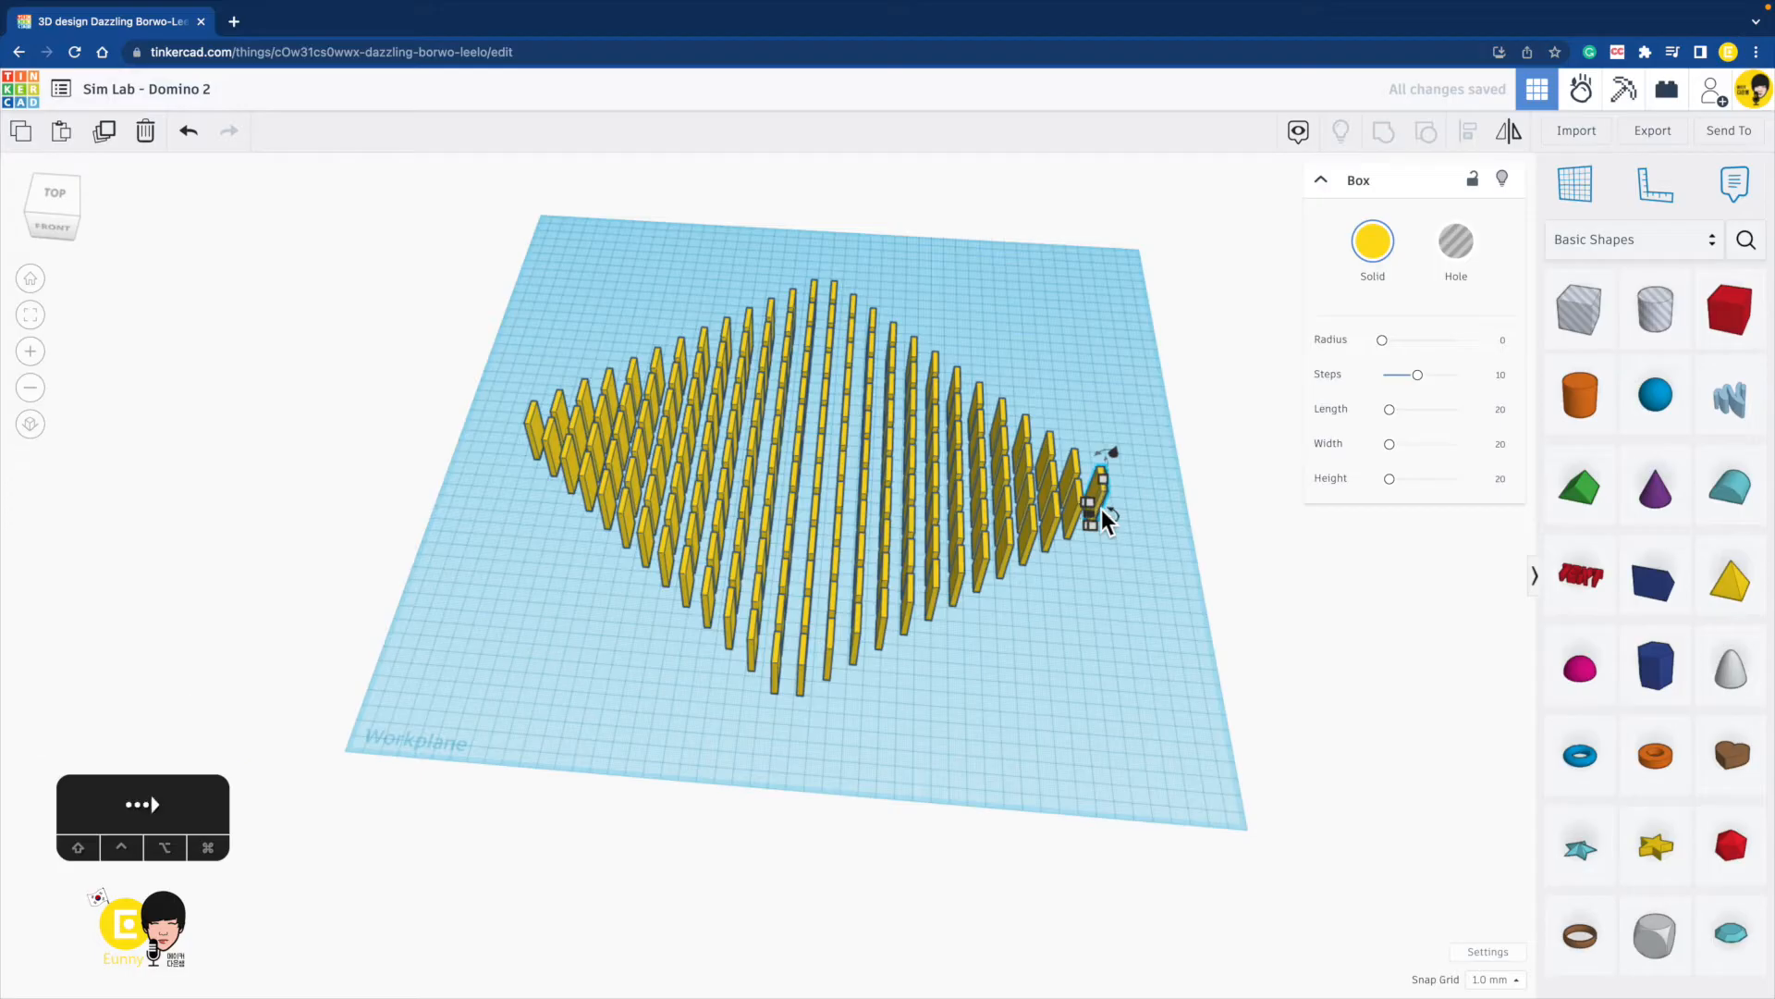
{"action": "key", "text": "Right"}
{"action": "key", "text": "Right"}
{"action": "key", "text": "Right"}
{"action": "key", "text": "Right"}
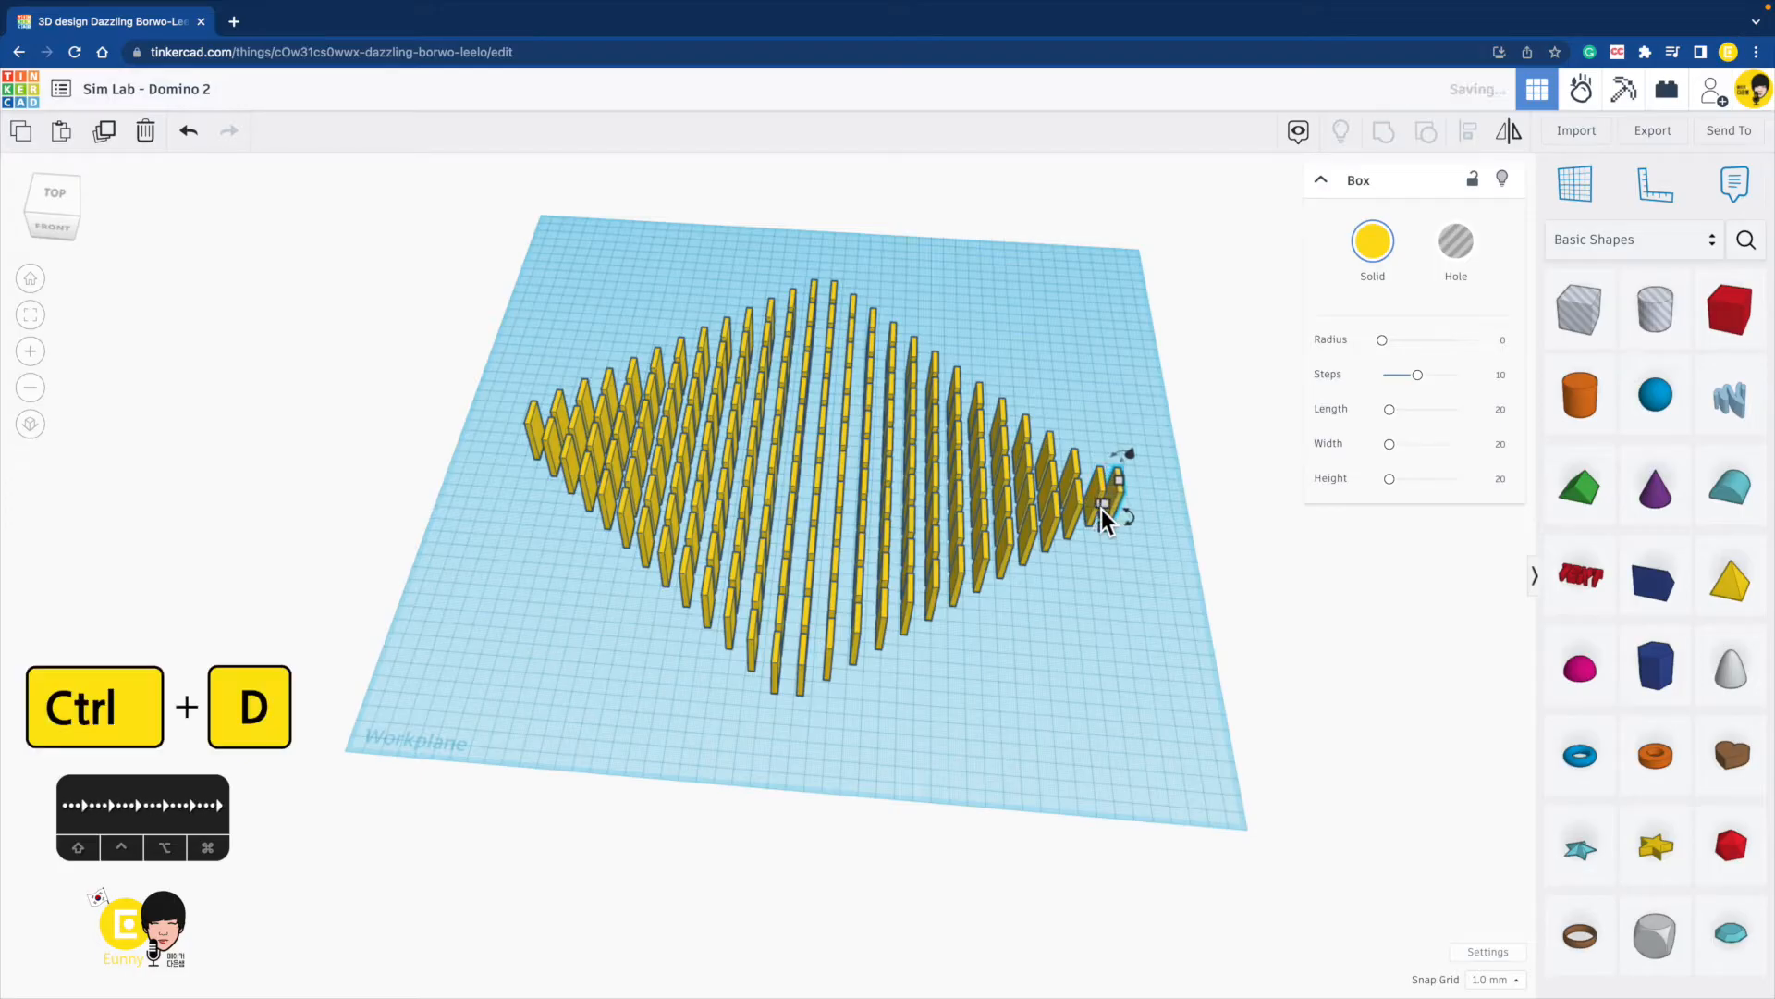
Repeat the spaced duplication to extend a straight line of dominoes from the tip past the workplane edge.
{"action": "key", "text": "super+d"}
{"action": "key", "text": "super+d"}
{"action": "key", "text": "super+d"}
{"action": "key", "text": "super+d"}
{"action": "key", "text": "super+d"}
{"action": "key", "text": "super+d"}
{"action": "key", "text": "super+d"}
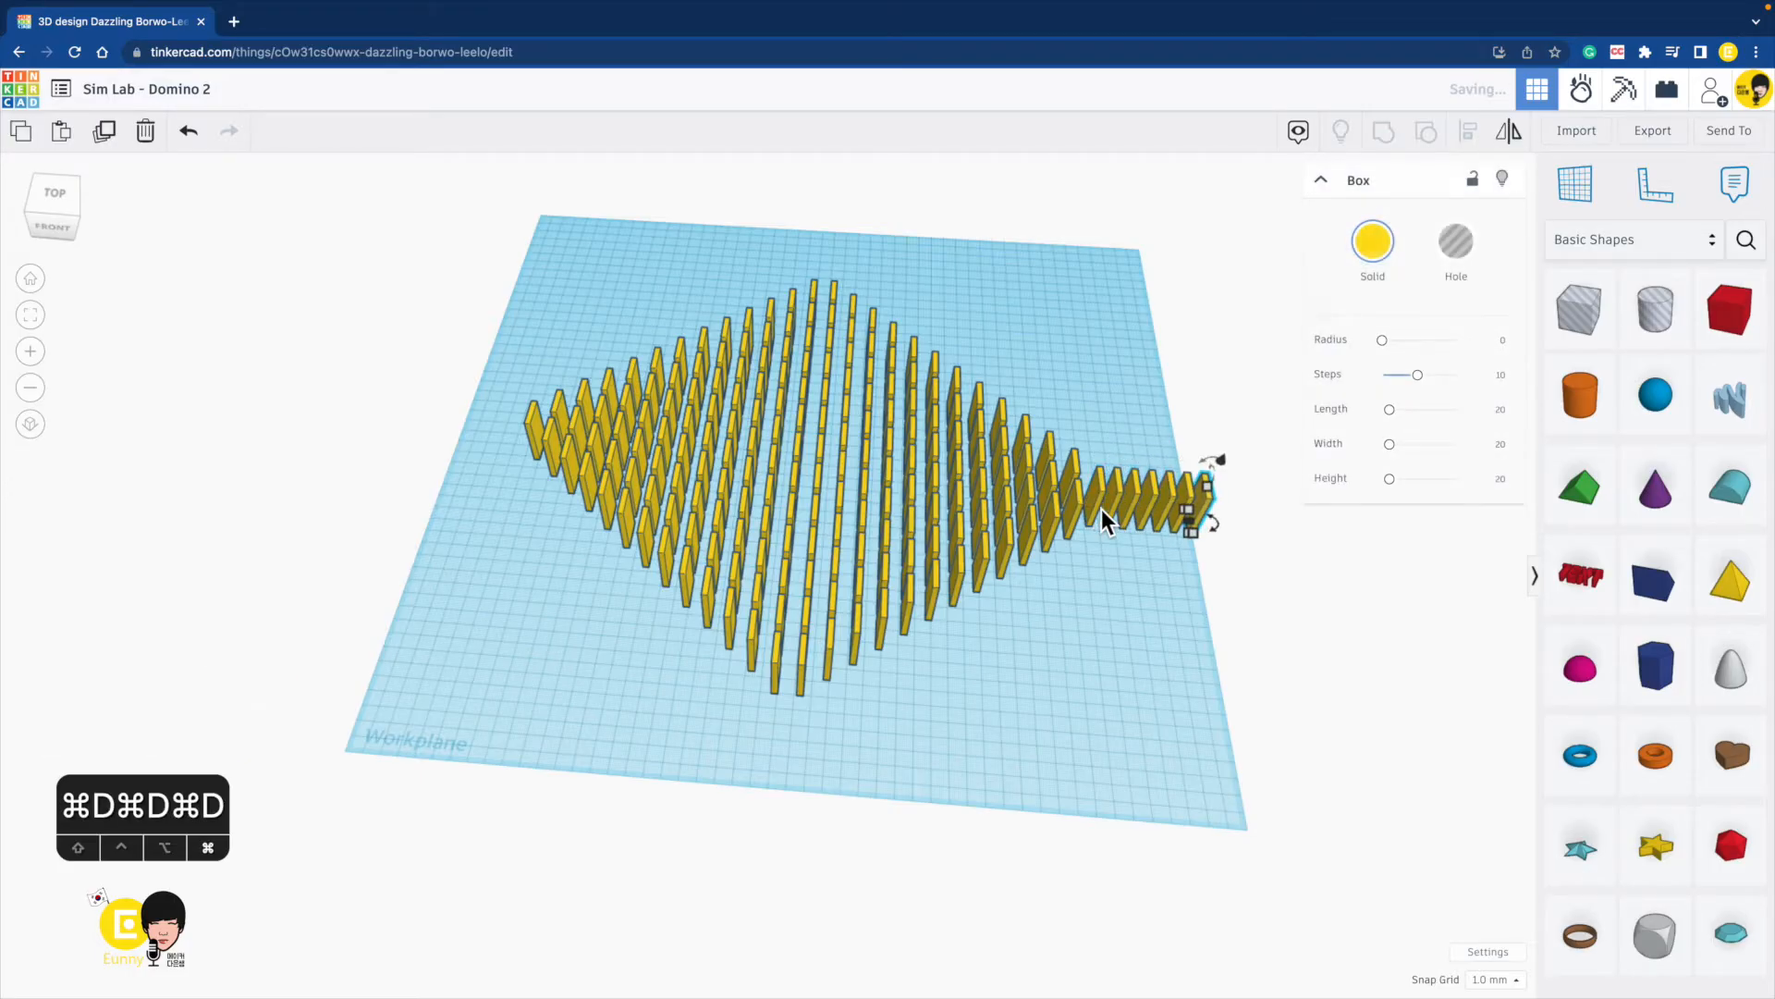
{"action": "left_click", "coordinate": [1064, 568]}
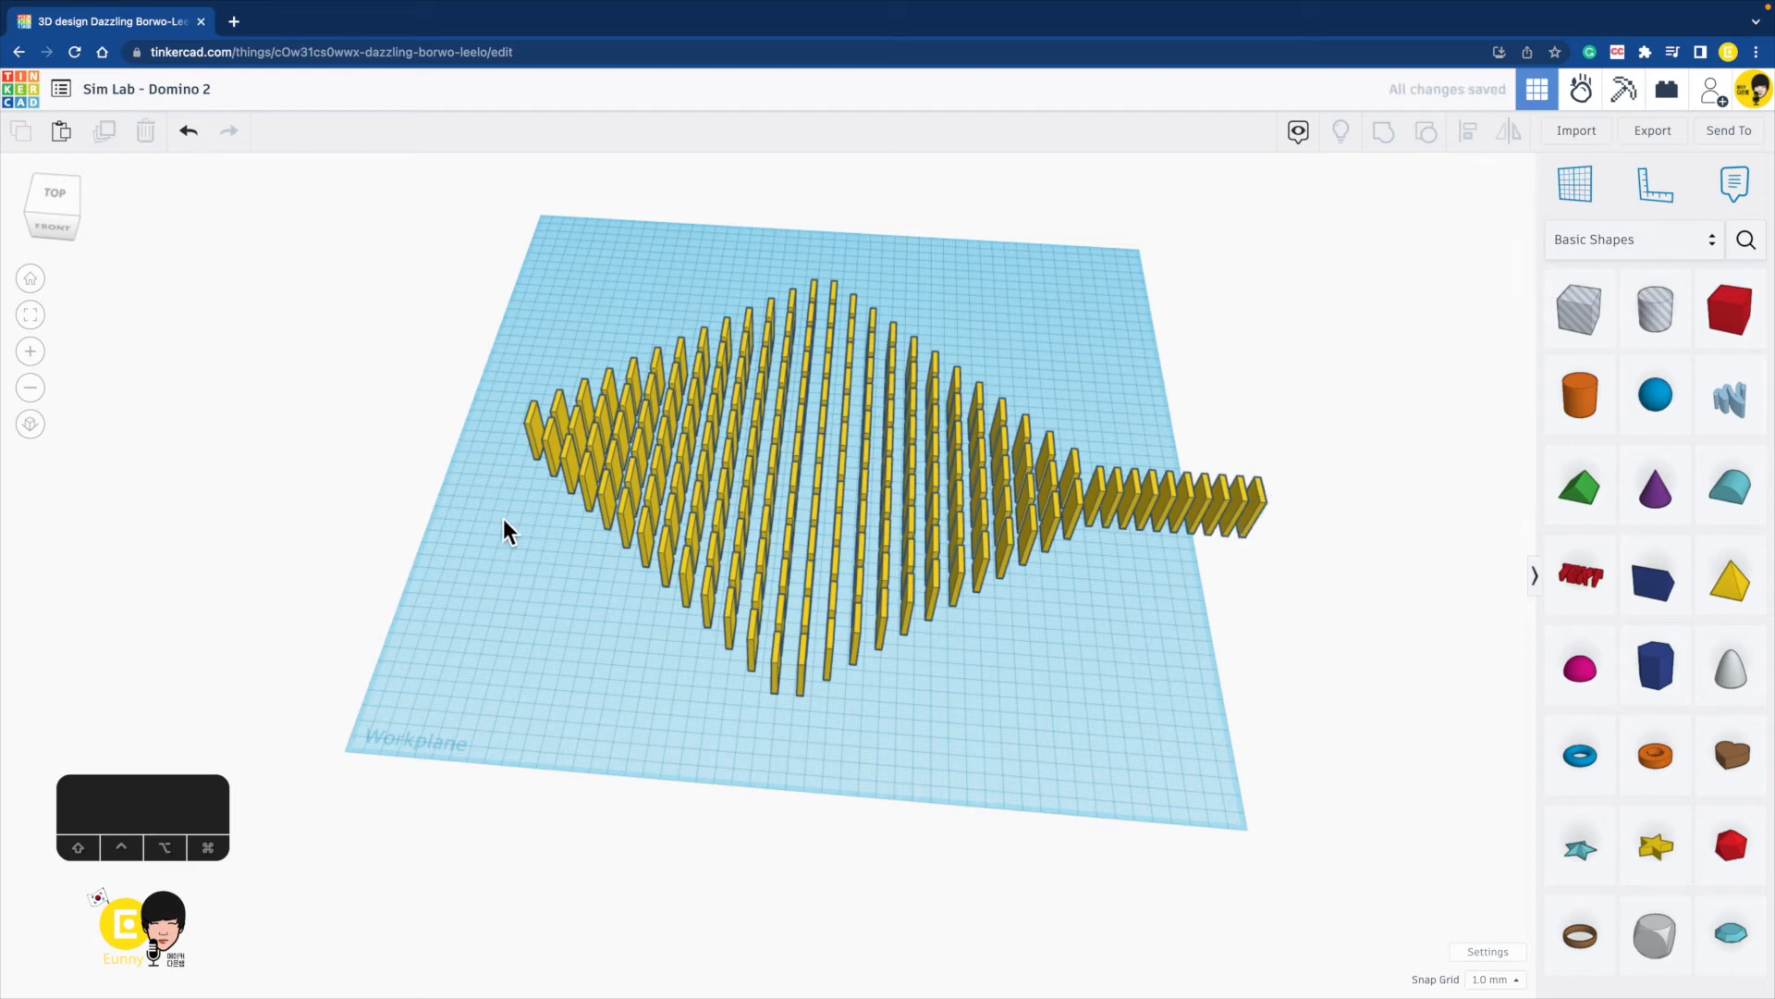
Duplicate the single domino at the diamond's opposite tip, nudge the copy outward, and repeat the spacing to extend a line past the workplane edge.
{"action": "left_click", "coordinate": [535, 446]}
{"action": "key", "text": "super+d"}
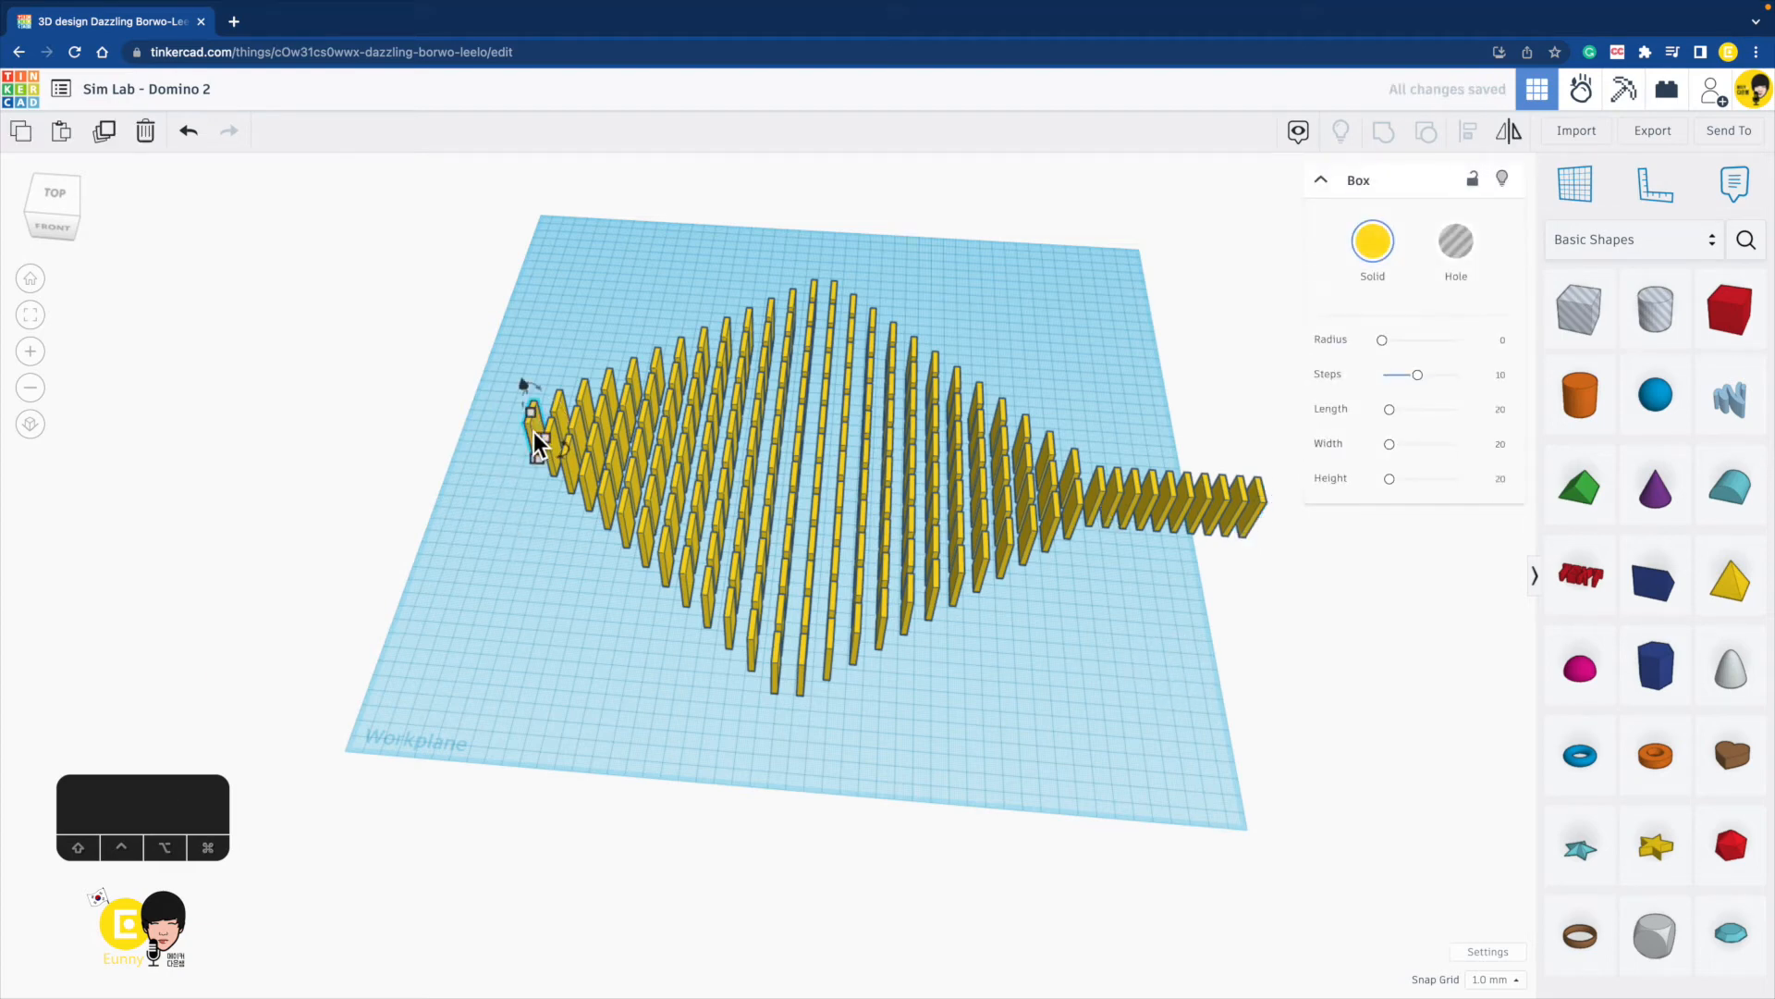
{"action": "key", "text": "Left"}
{"action": "key", "text": "Left"}
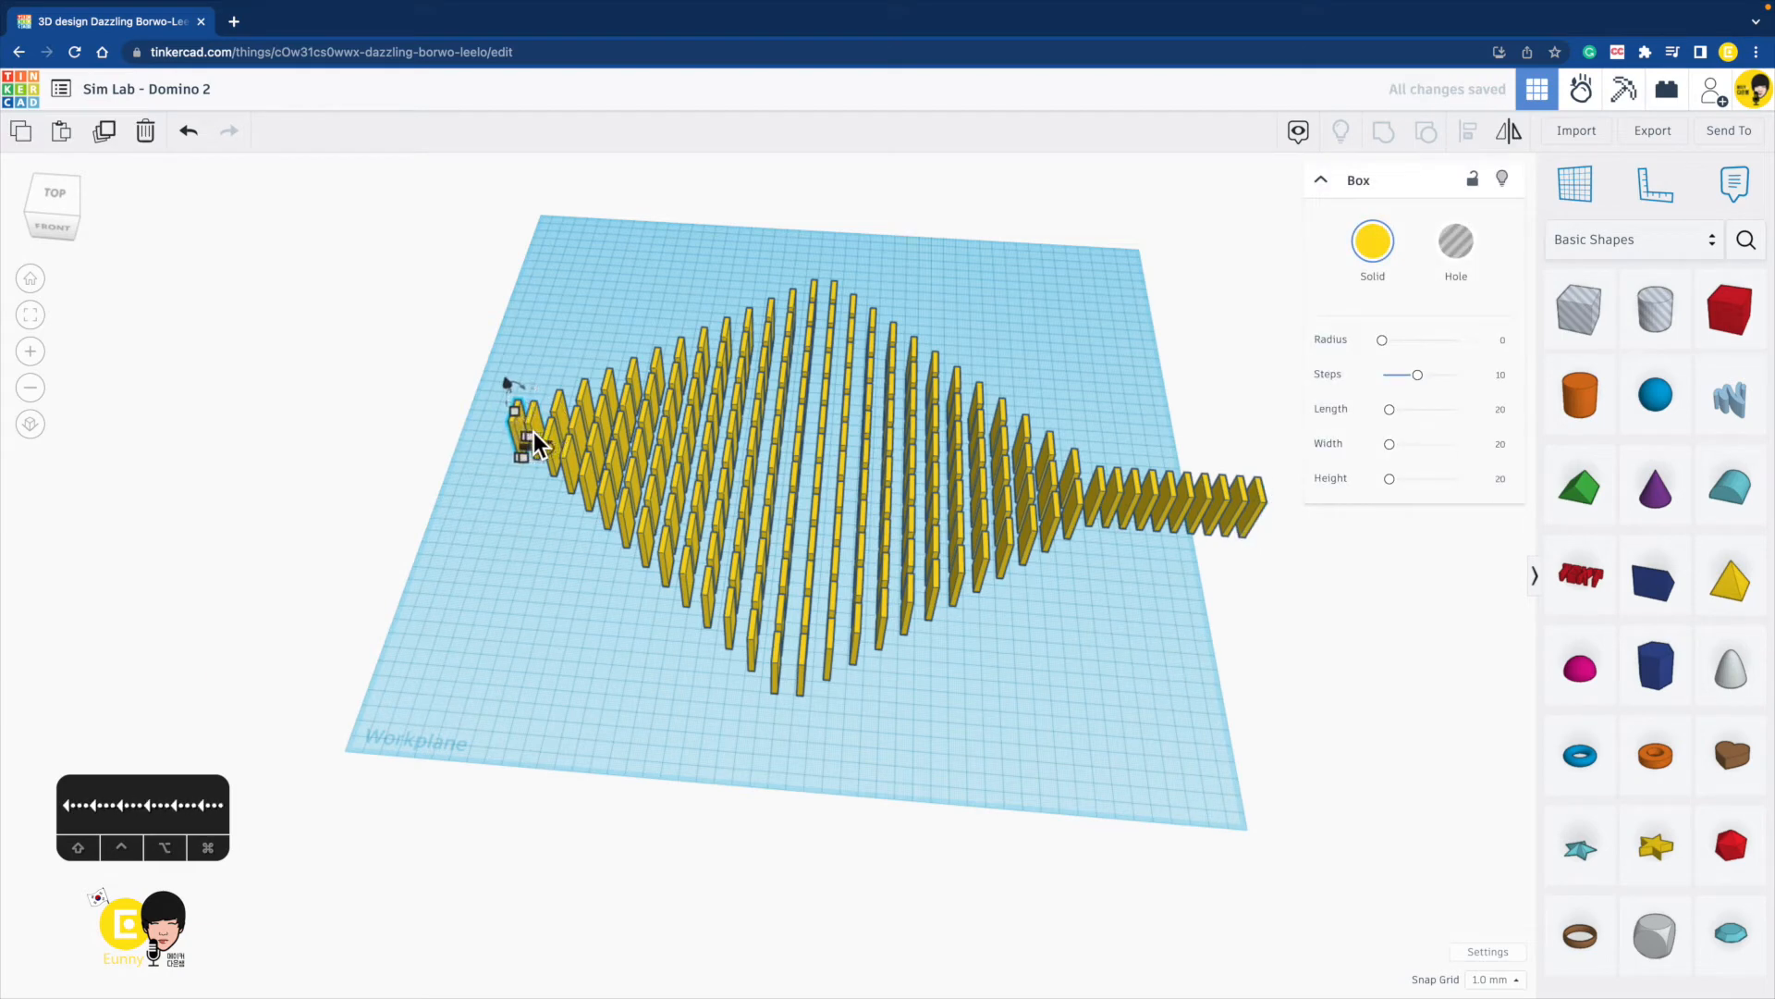
{"action": "key", "text": "super+d"}
{"action": "key", "text": "super+d"}
{"action": "key", "text": "super+d"}
{"action": "key", "text": "super+d"}
{"action": "key", "text": "super+d"}
{"action": "key", "text": "super+d"}
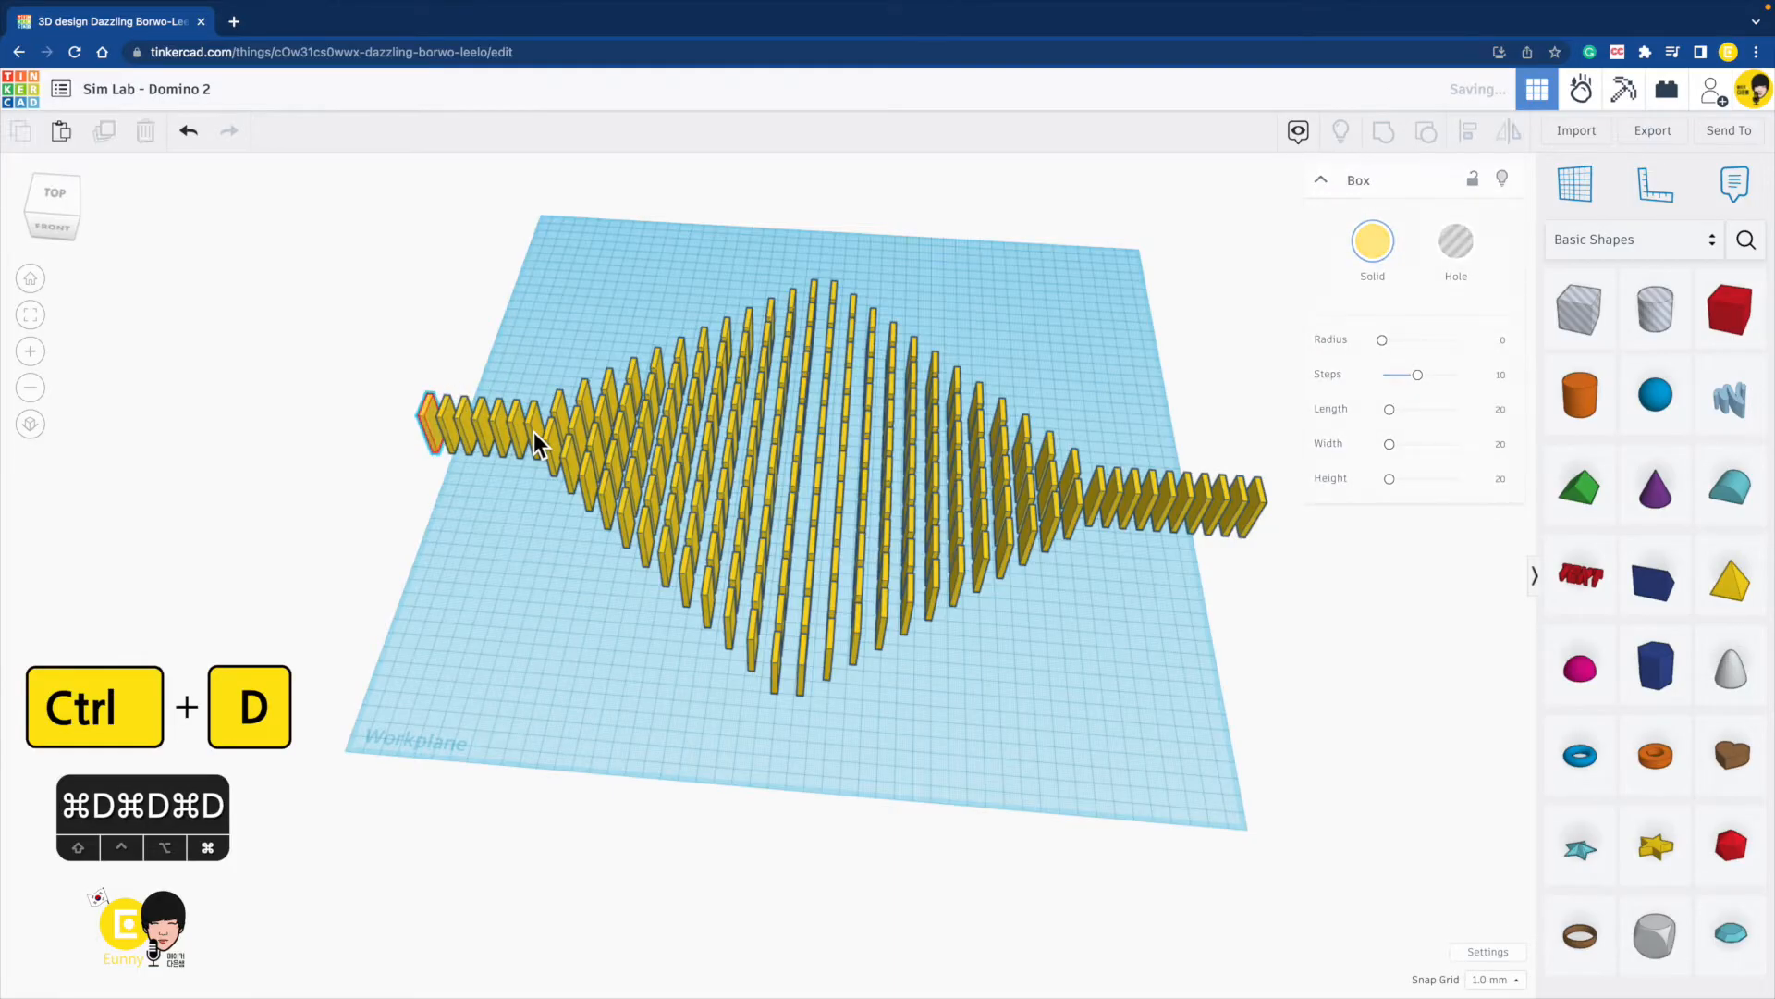
Rotate the entire domino layout flat on the workplane so its two lines run along the workplane's diagonal.
{"action": "right_click_drag", "start_coordinate": [1043, 685], "coordinate": [1098, 669]}
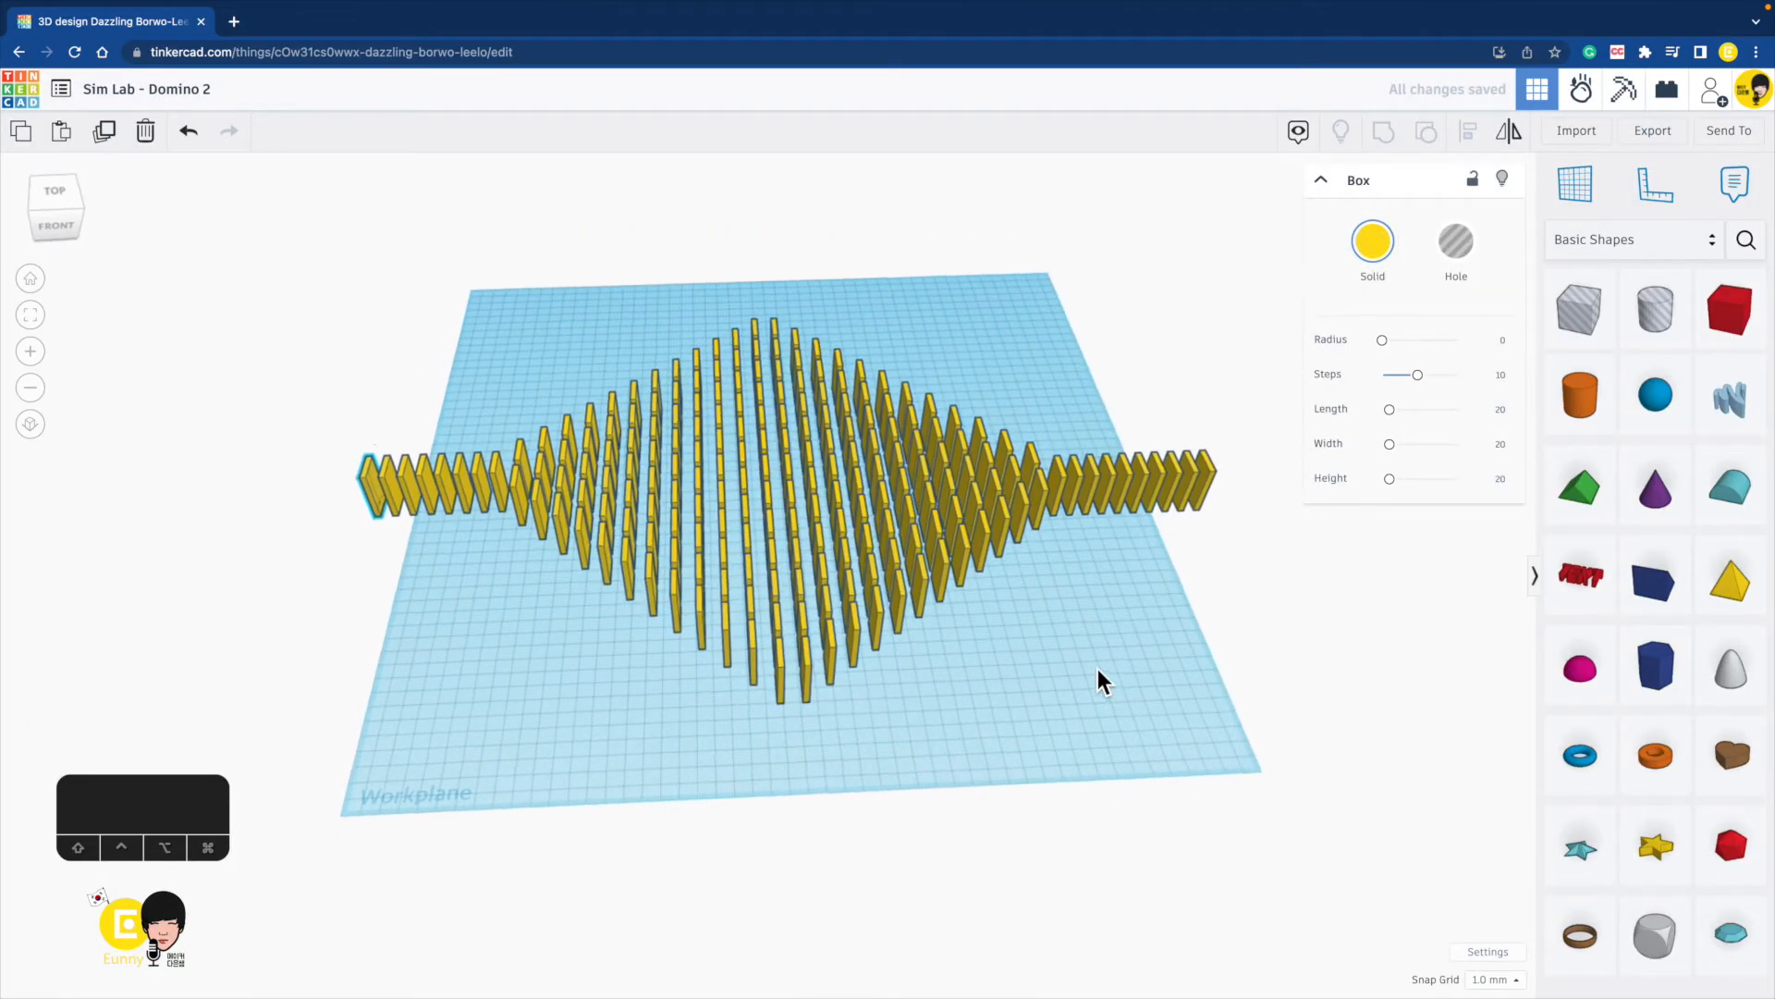
{"action": "left_click", "coordinate": [1124, 717]}
{"action": "key", "text": "ctrl+a"}
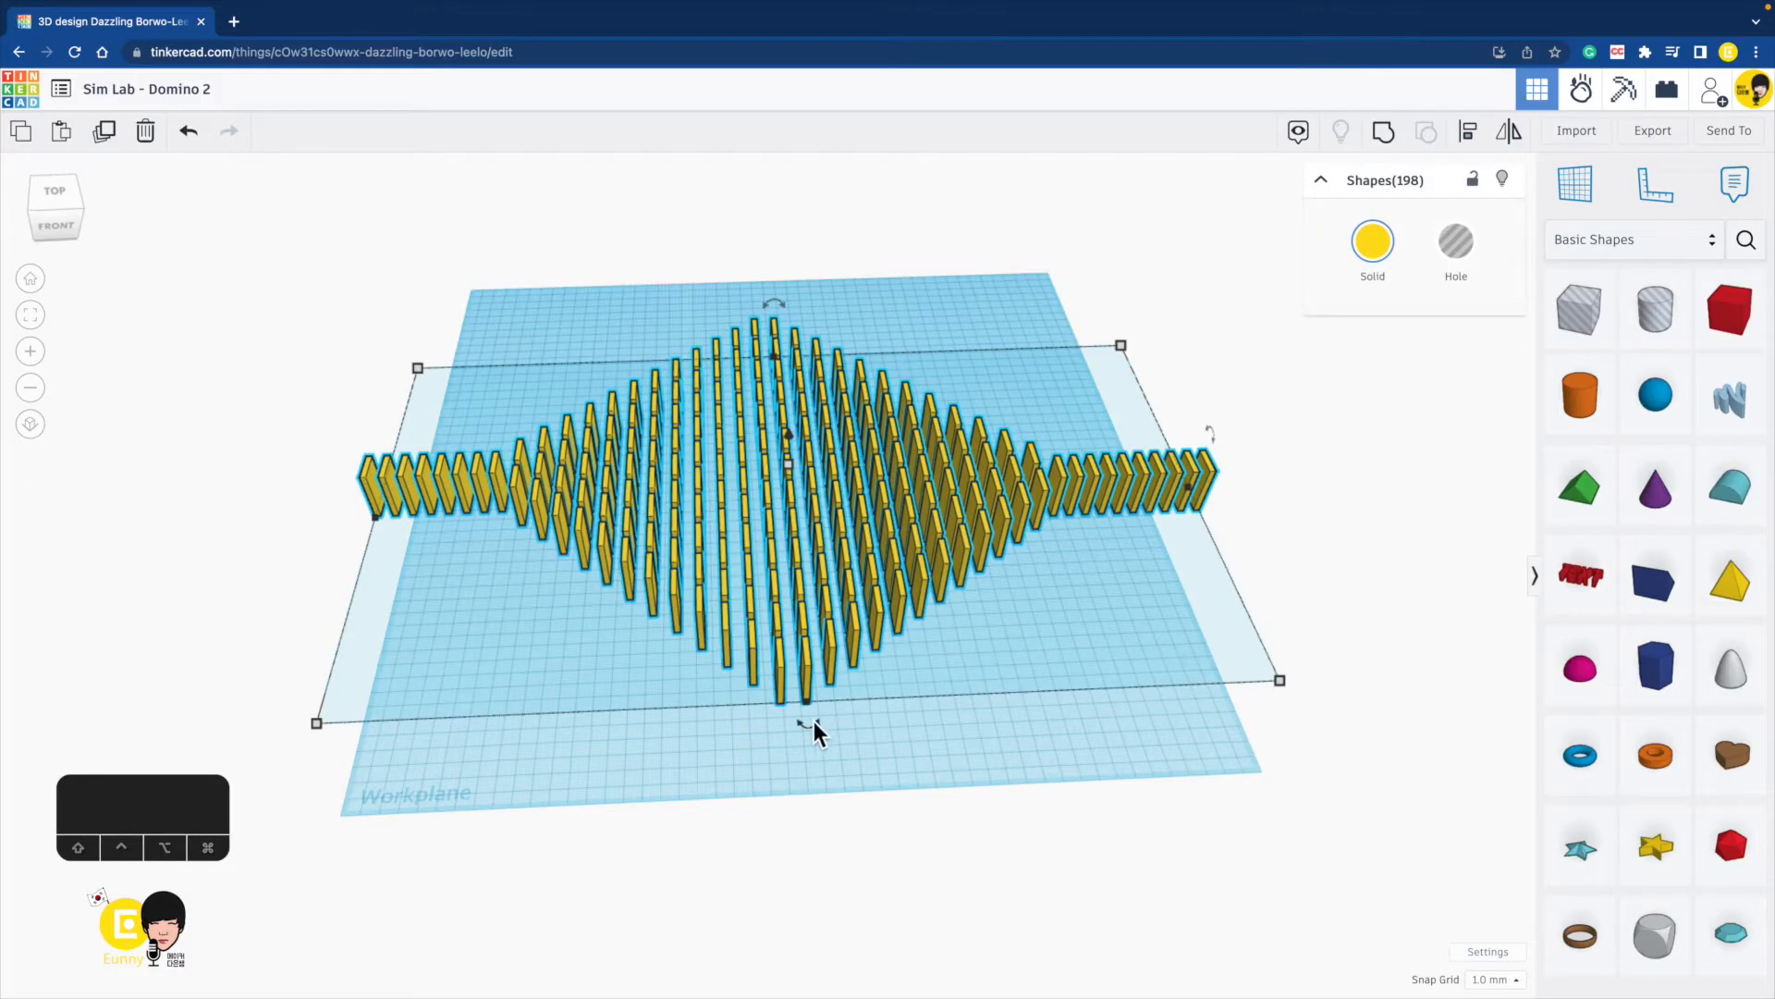
{"action": "left_click_drag", "start_coordinate": [813, 722], "coordinate": [609, 672]}
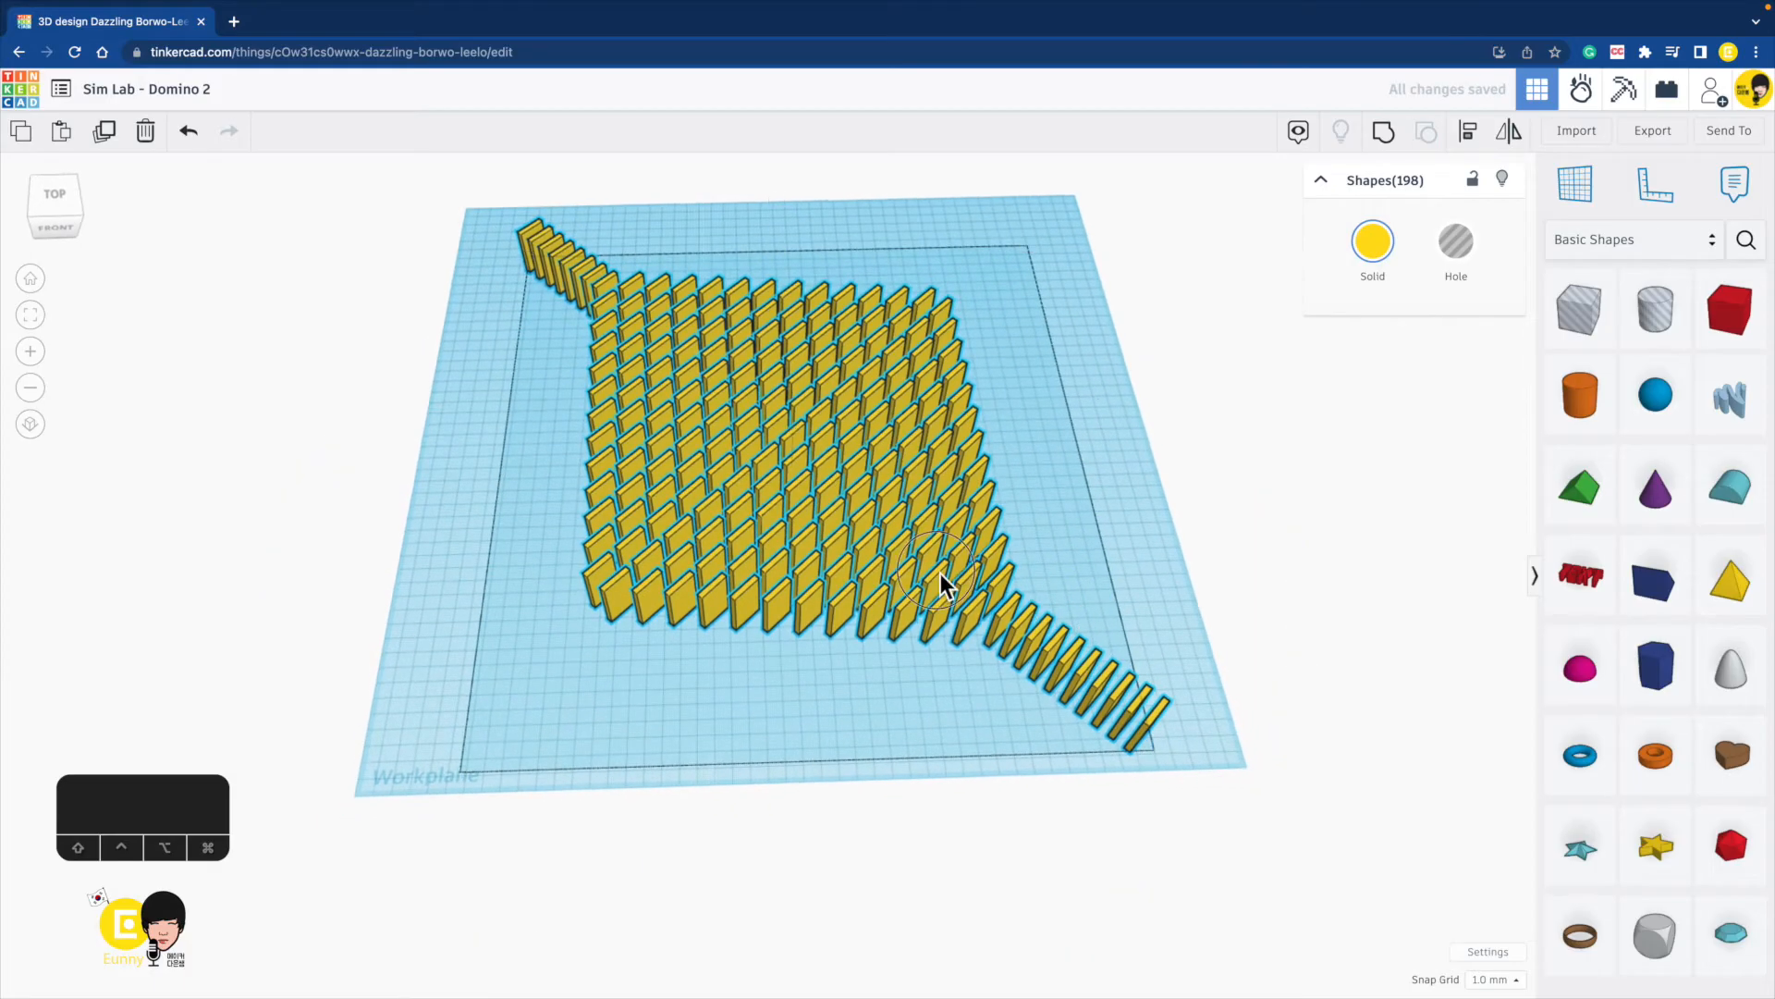
Reposition the whole domino layout on the workplane, leaving free space at the corner beyond the front line of dominoes.
{"action": "left_click_drag", "start_coordinate": [941, 572], "coordinate": [875, 531]}
{"action": "left_click", "coordinate": [1186, 606]}
{"action": "mouse_move", "coordinate": [1186, 607]}
{"action": "right_mouse_down"}
{"action": "mouse_move", "coordinate": [1139, 557]}
{"action": "mouse_move", "coordinate": [980, 531]}
{"action": "mouse_move", "coordinate": [1207, 612]}
{"action": "right_mouse_up"}
{"action": "key", "text": "super+a"}
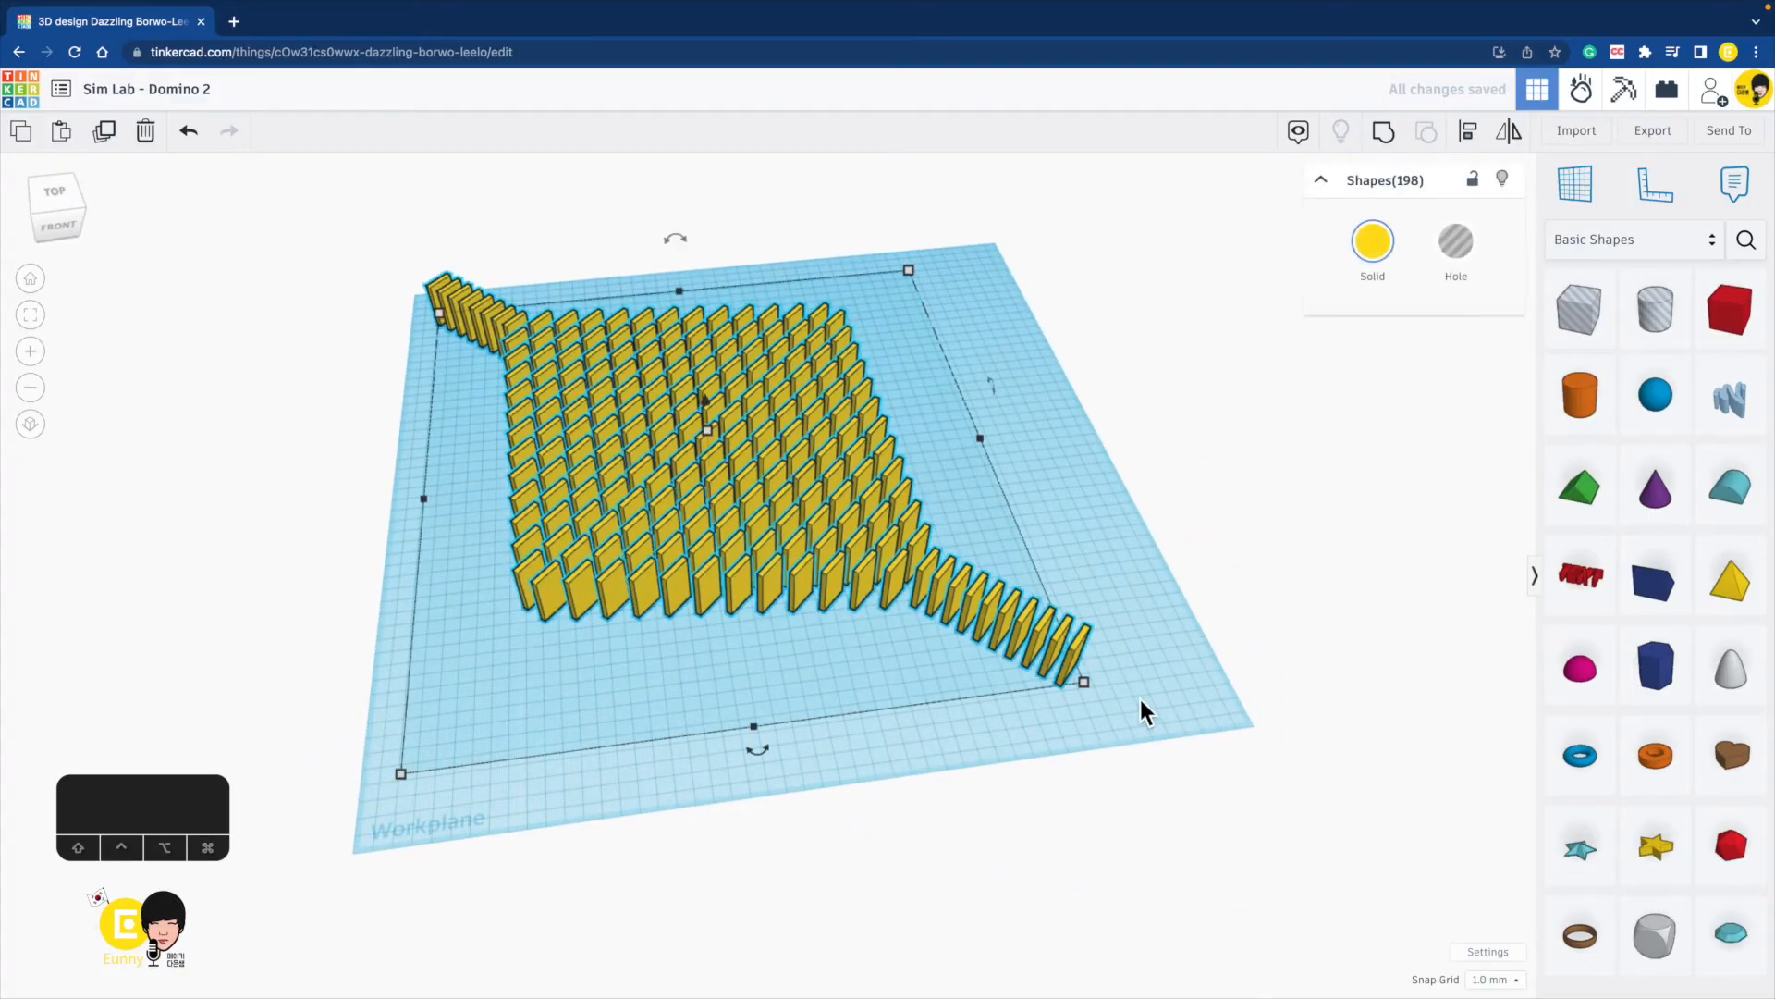
{"action": "left_click", "coordinate": [895, 539]}
{"action": "left_click_drag", "start_coordinate": [895, 540], "coordinate": [922, 537]}
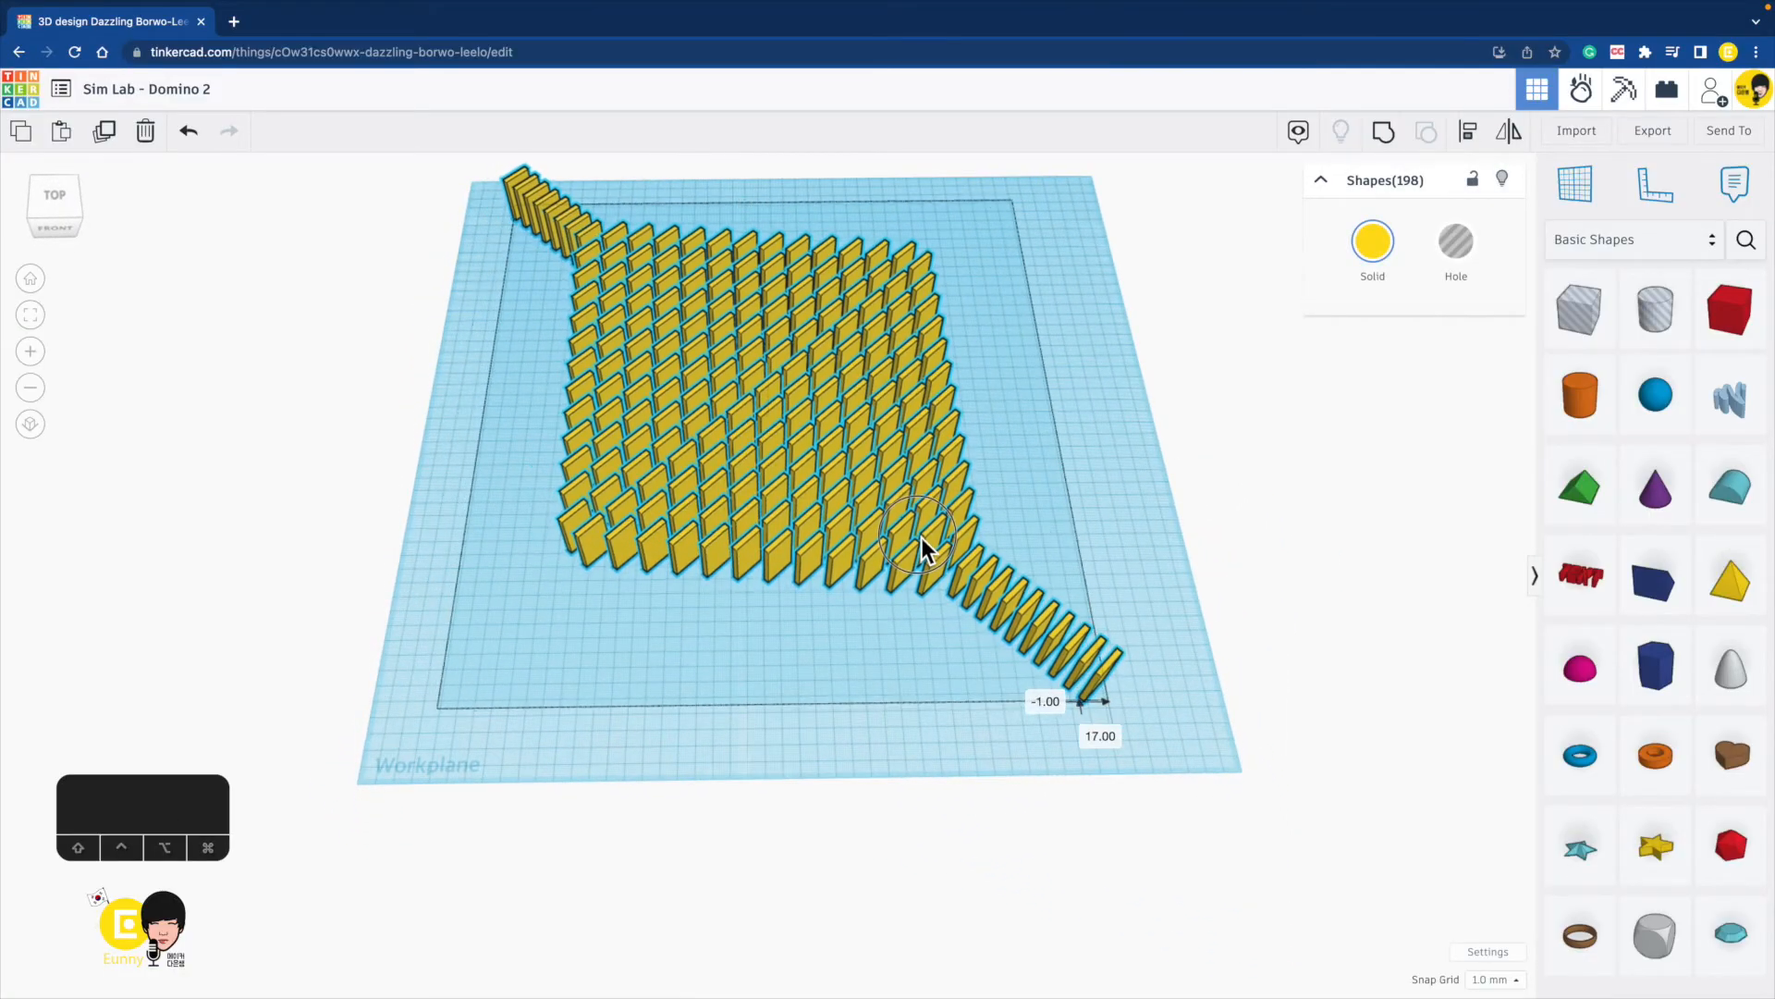
{"action": "left_click", "coordinate": [1197, 631]}
Place a wedge in the corner just beyond the front line of dominoes and rotate it -45° flat on the workplane.
{"action": "right_click_drag", "start_coordinate": [1196, 632], "coordinate": [1195, 596]}
{"action": "left_click", "coordinate": [1661, 595]}
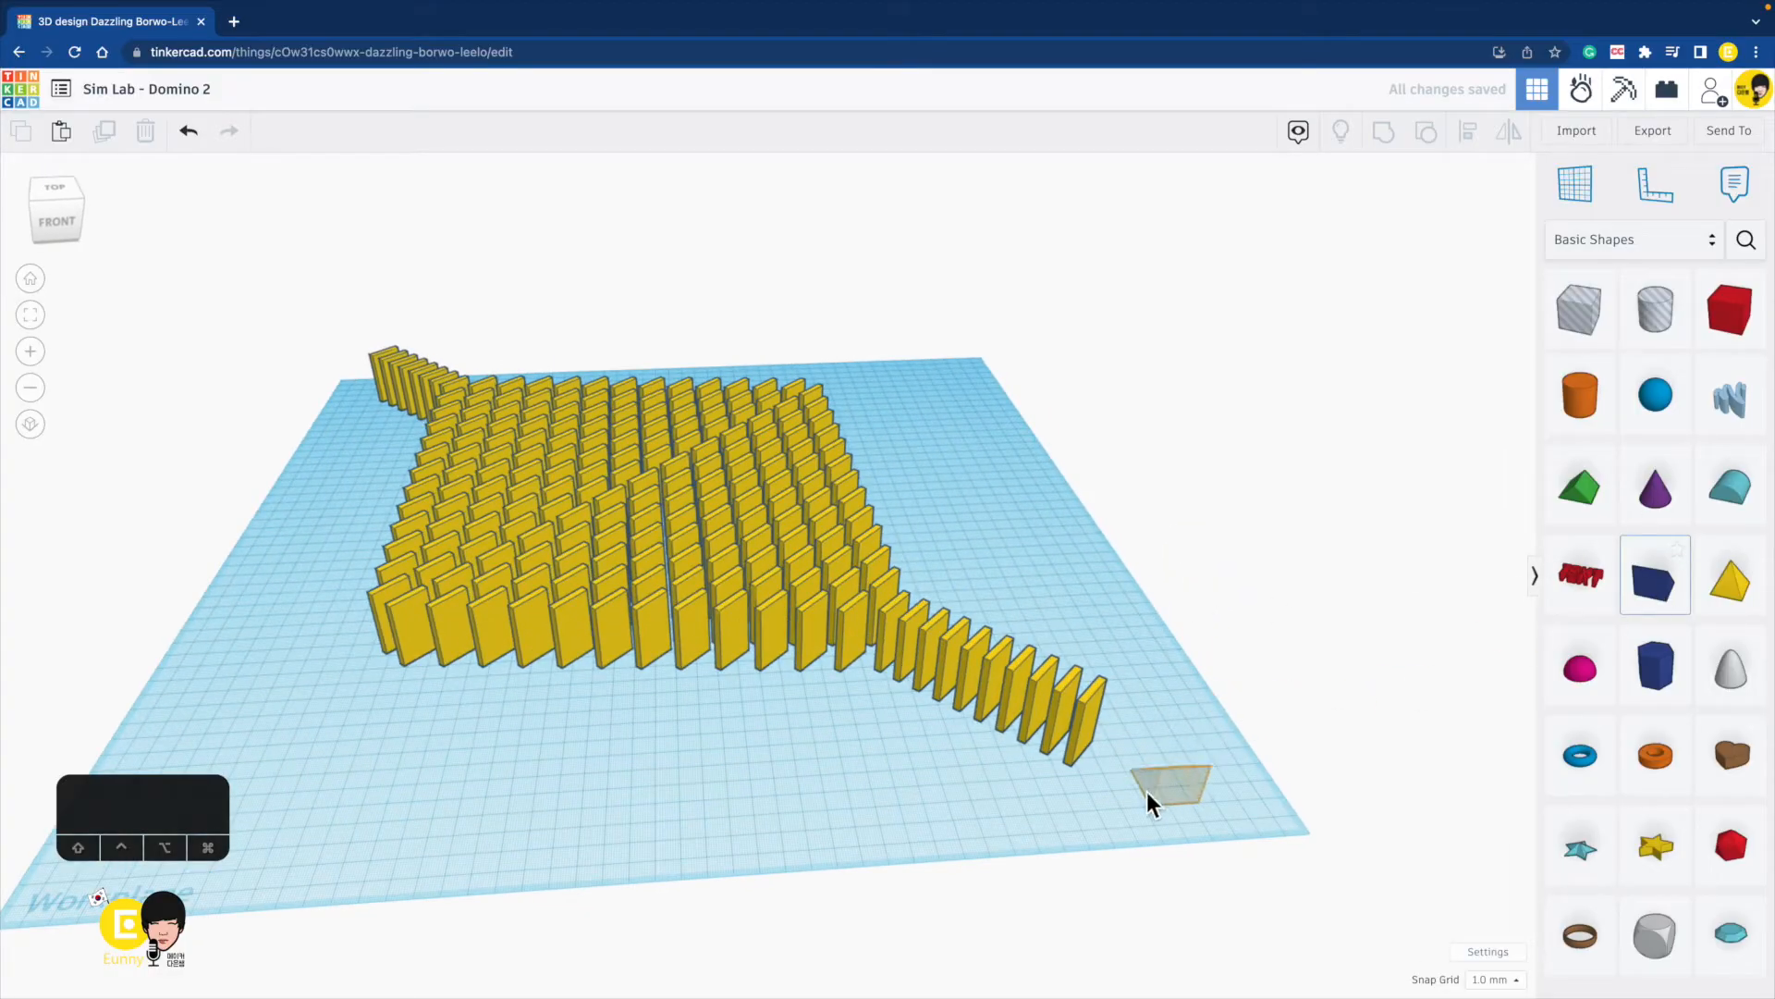
{"action": "left_click", "coordinate": [1151, 789]}
{"action": "left_click_drag", "start_coordinate": [1198, 823], "coordinate": [1243, 794]}
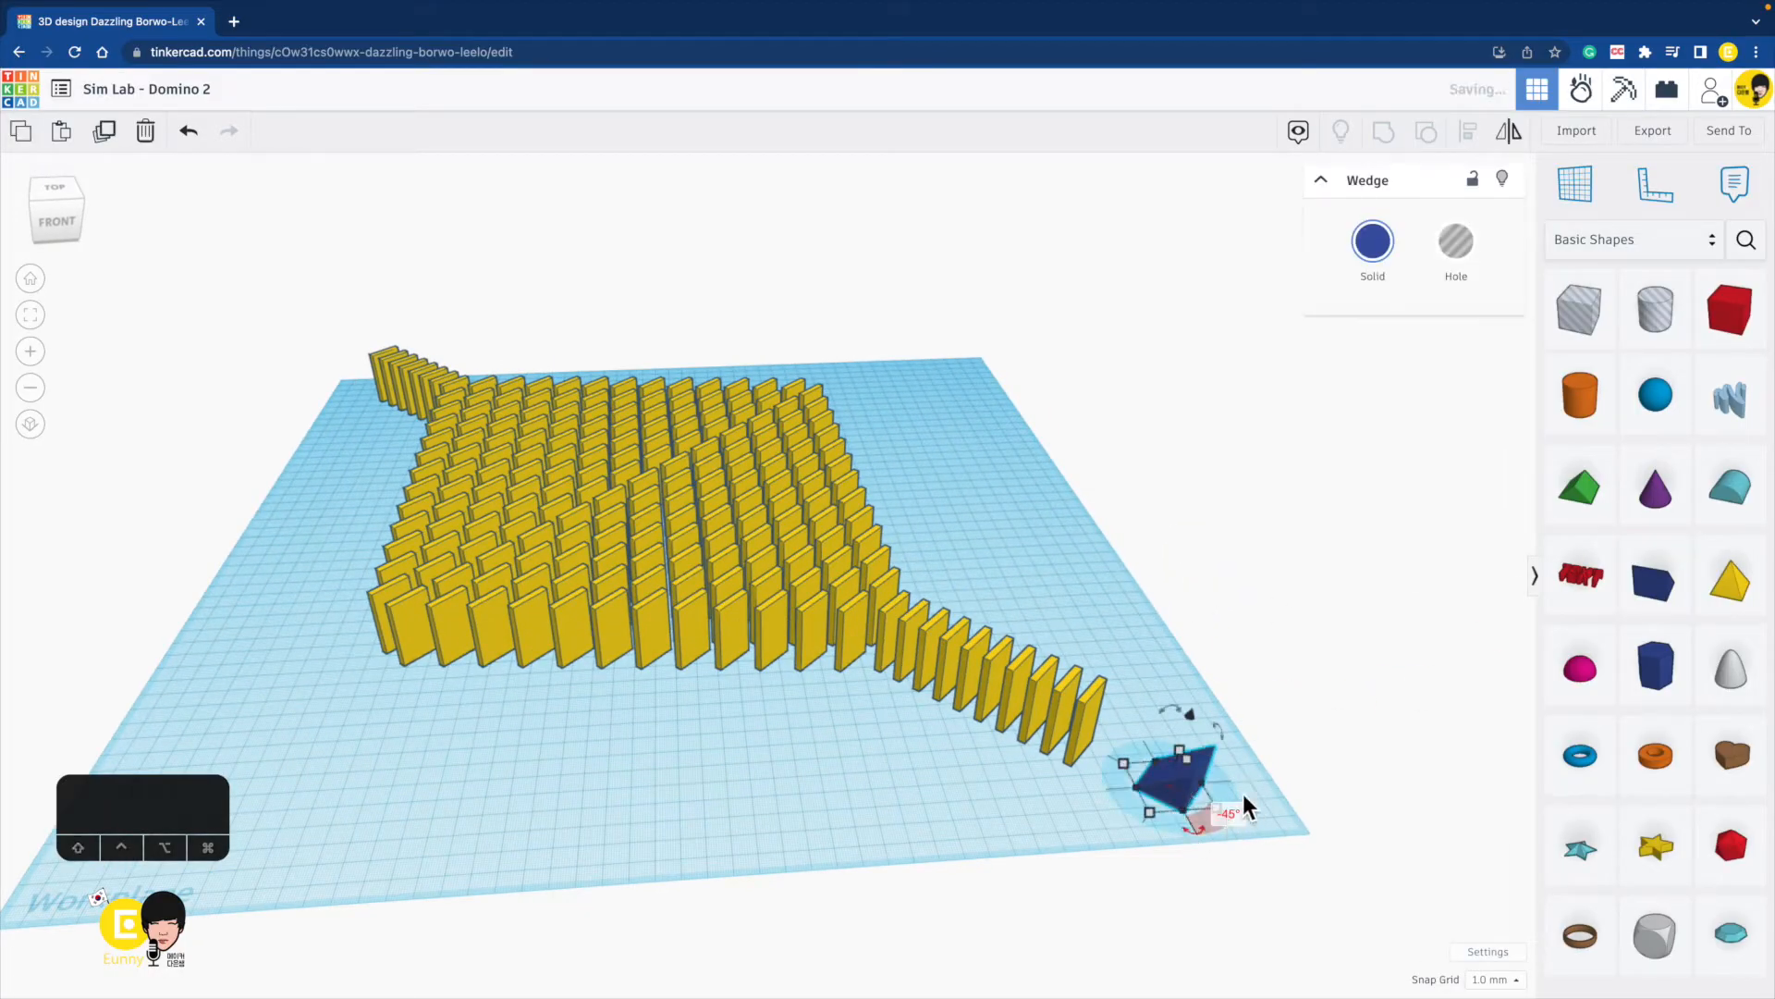
{"action": "left_click", "coordinate": [1293, 715]}
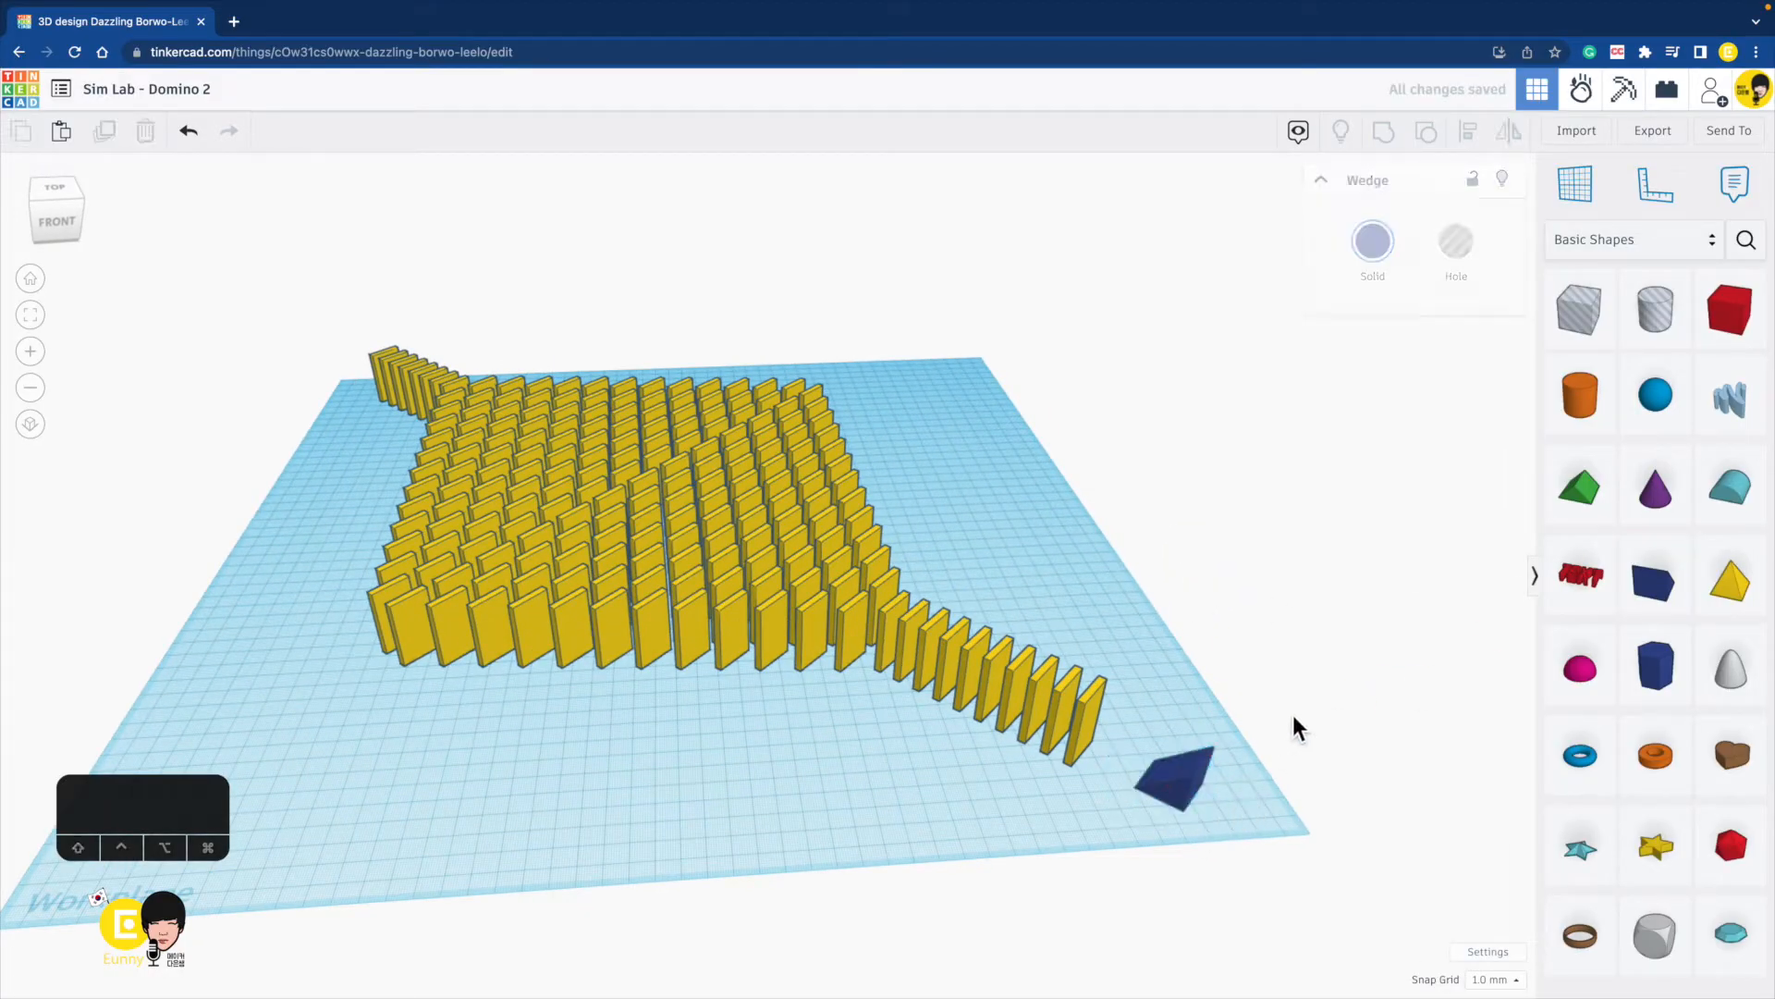
Place a sphere on the wedge's slope and raise it 64 mm.
{"action": "left_click", "coordinate": [1157, 778]}
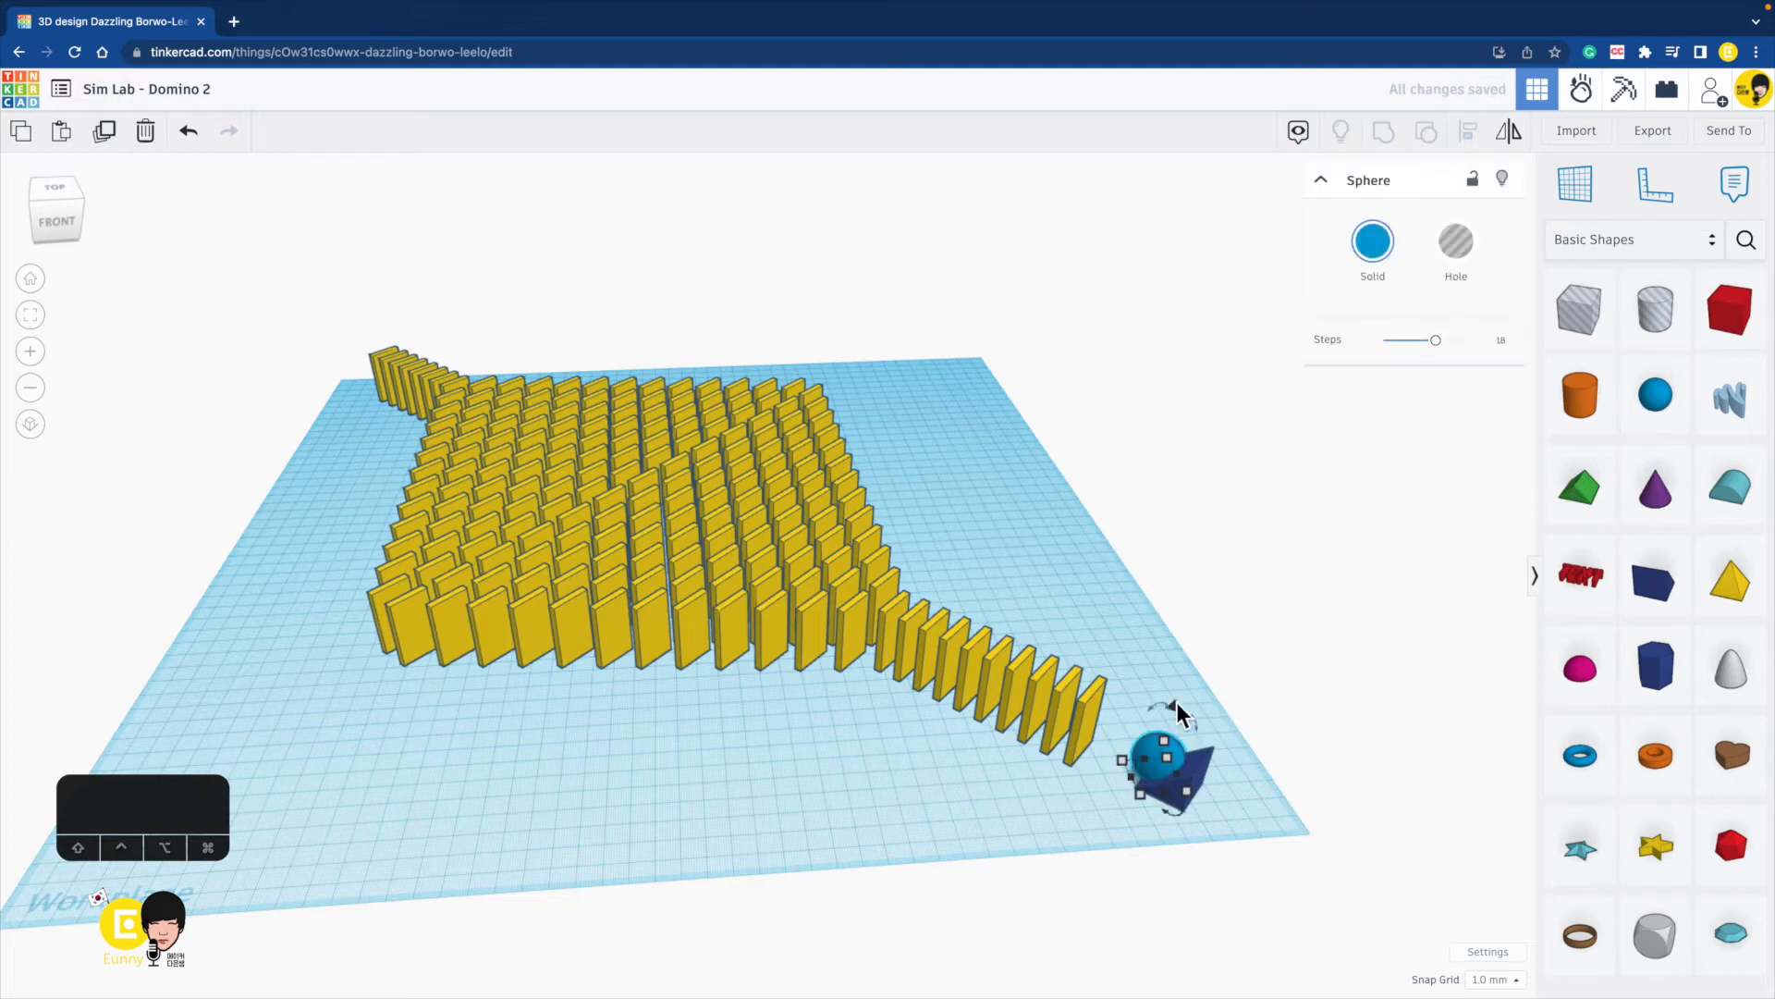
{"action": "left_click_drag", "start_coordinate": [1176, 704], "coordinate": [1212, 574]}
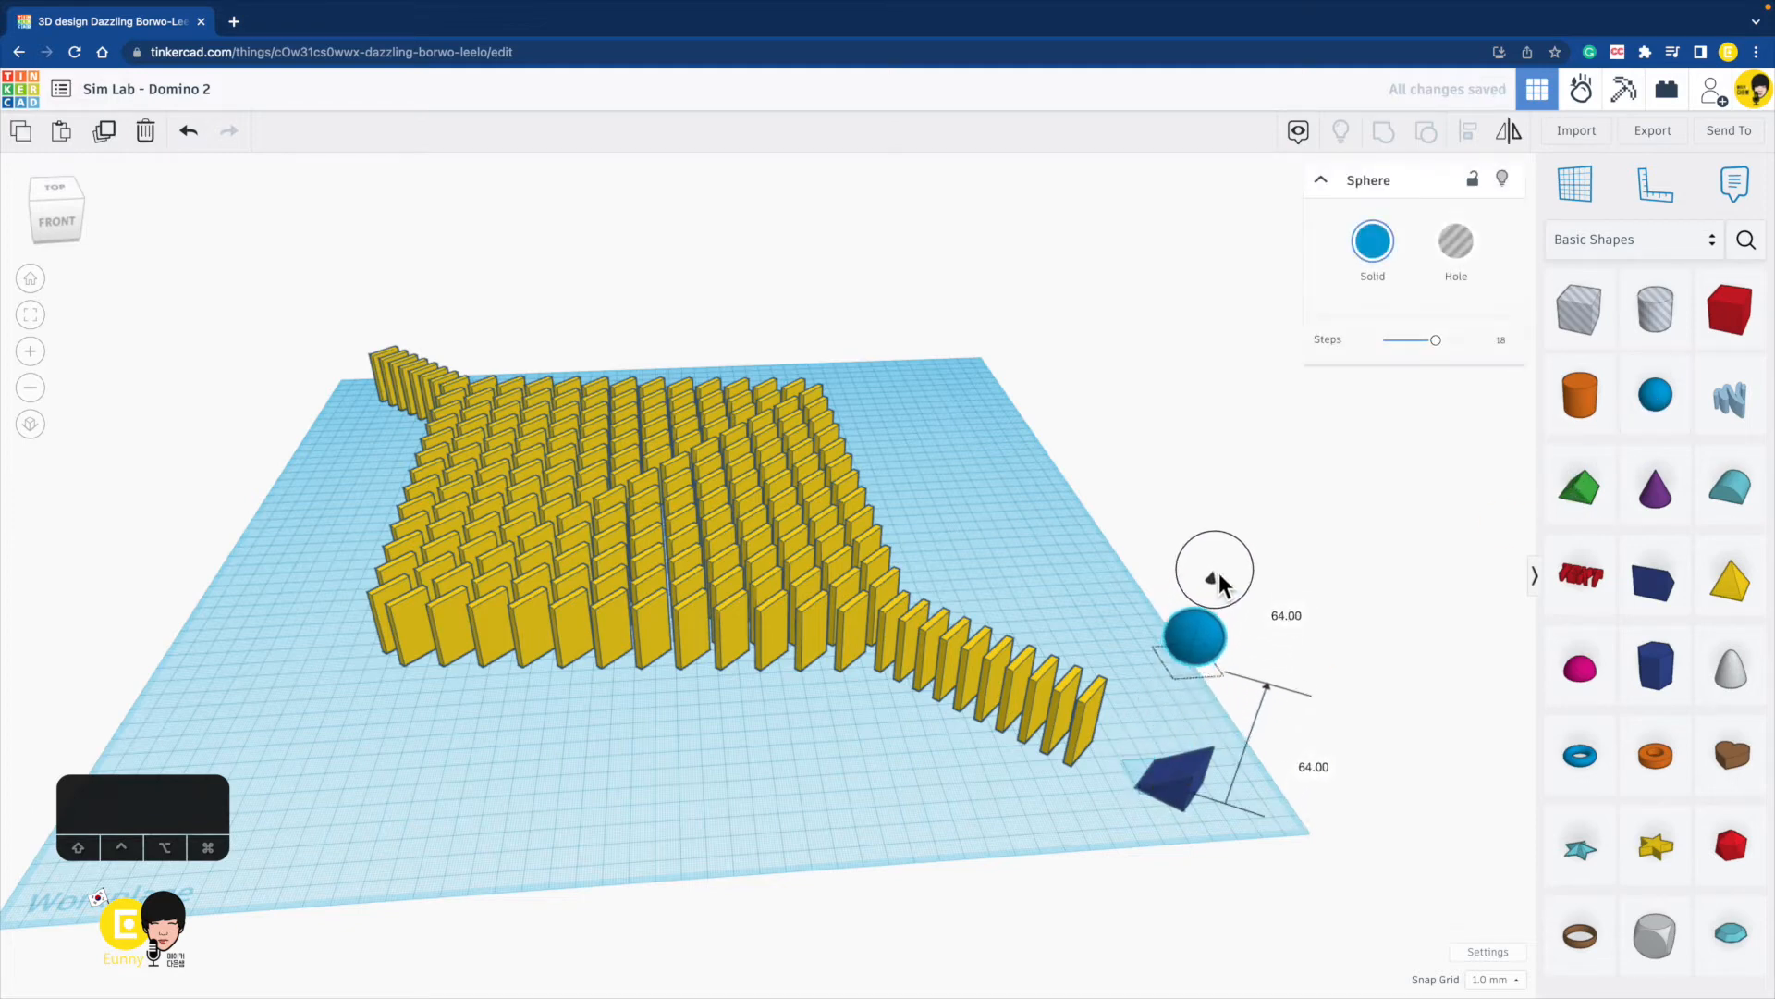
{"action": "left_click", "coordinate": [1132, 733]}
Open the design in Sim Lab and make the wedge static.
{"action": "right_click_drag", "start_coordinate": [1124, 741], "coordinate": [1172, 758]}
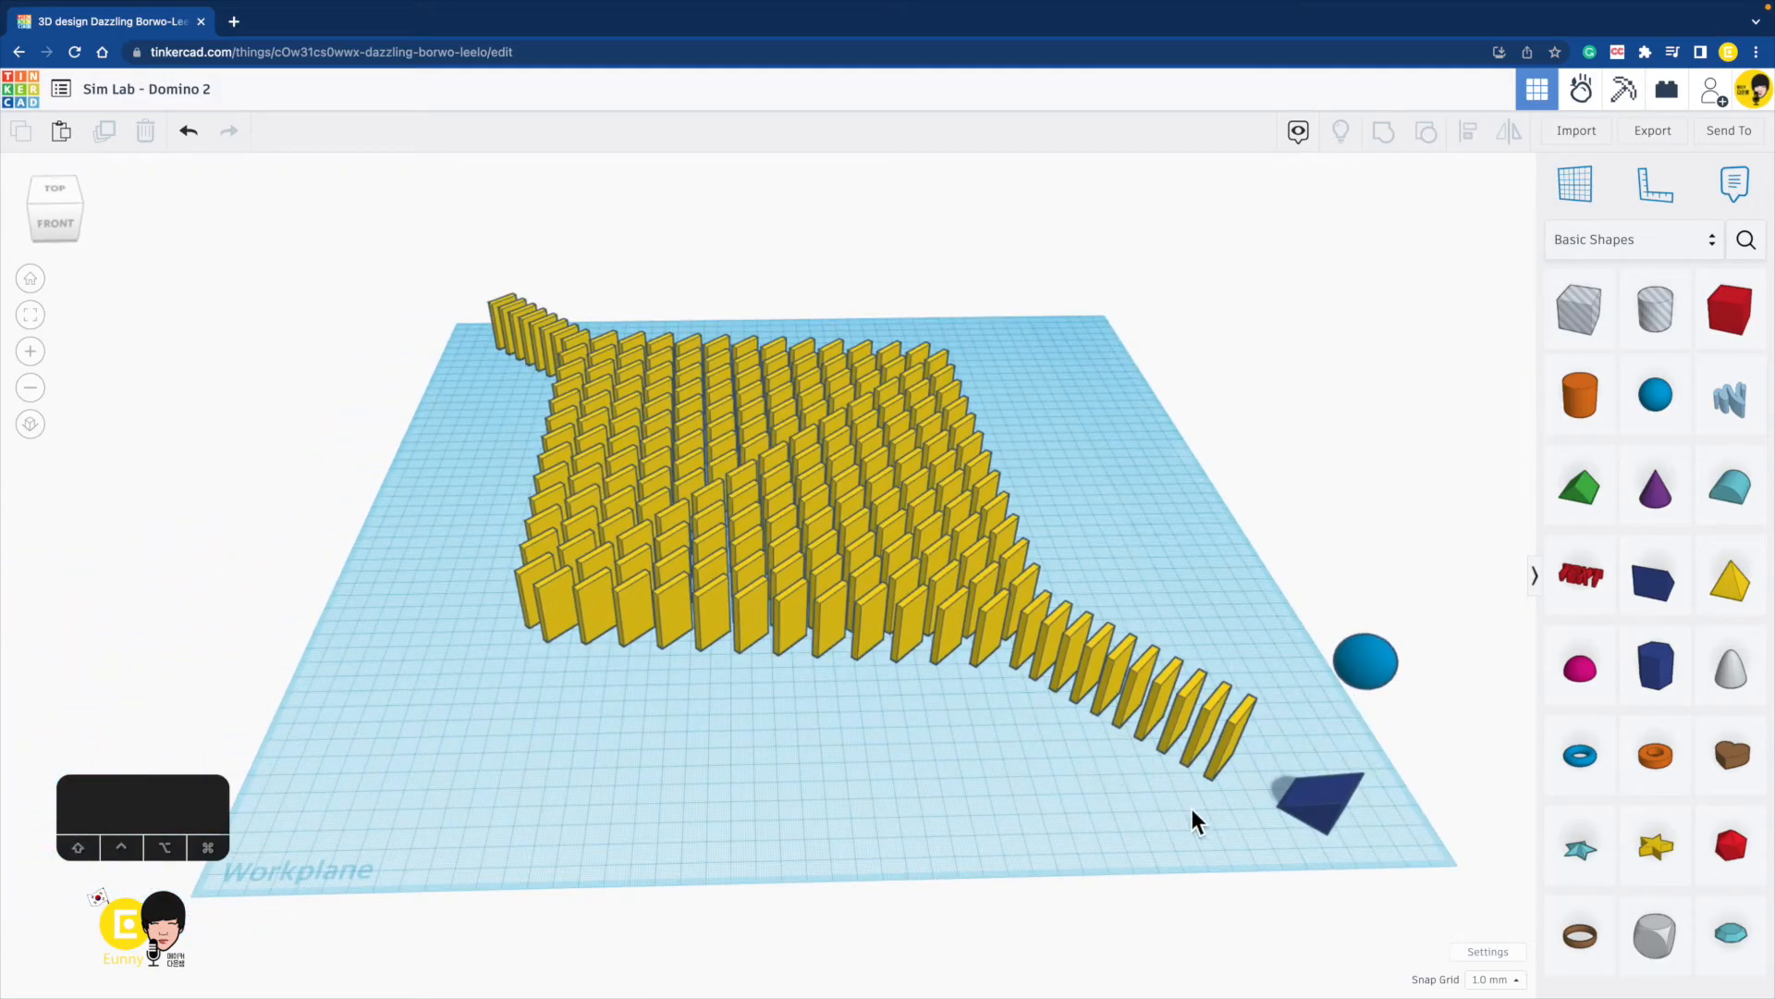
{"action": "left_click", "coordinate": [1581, 91]}
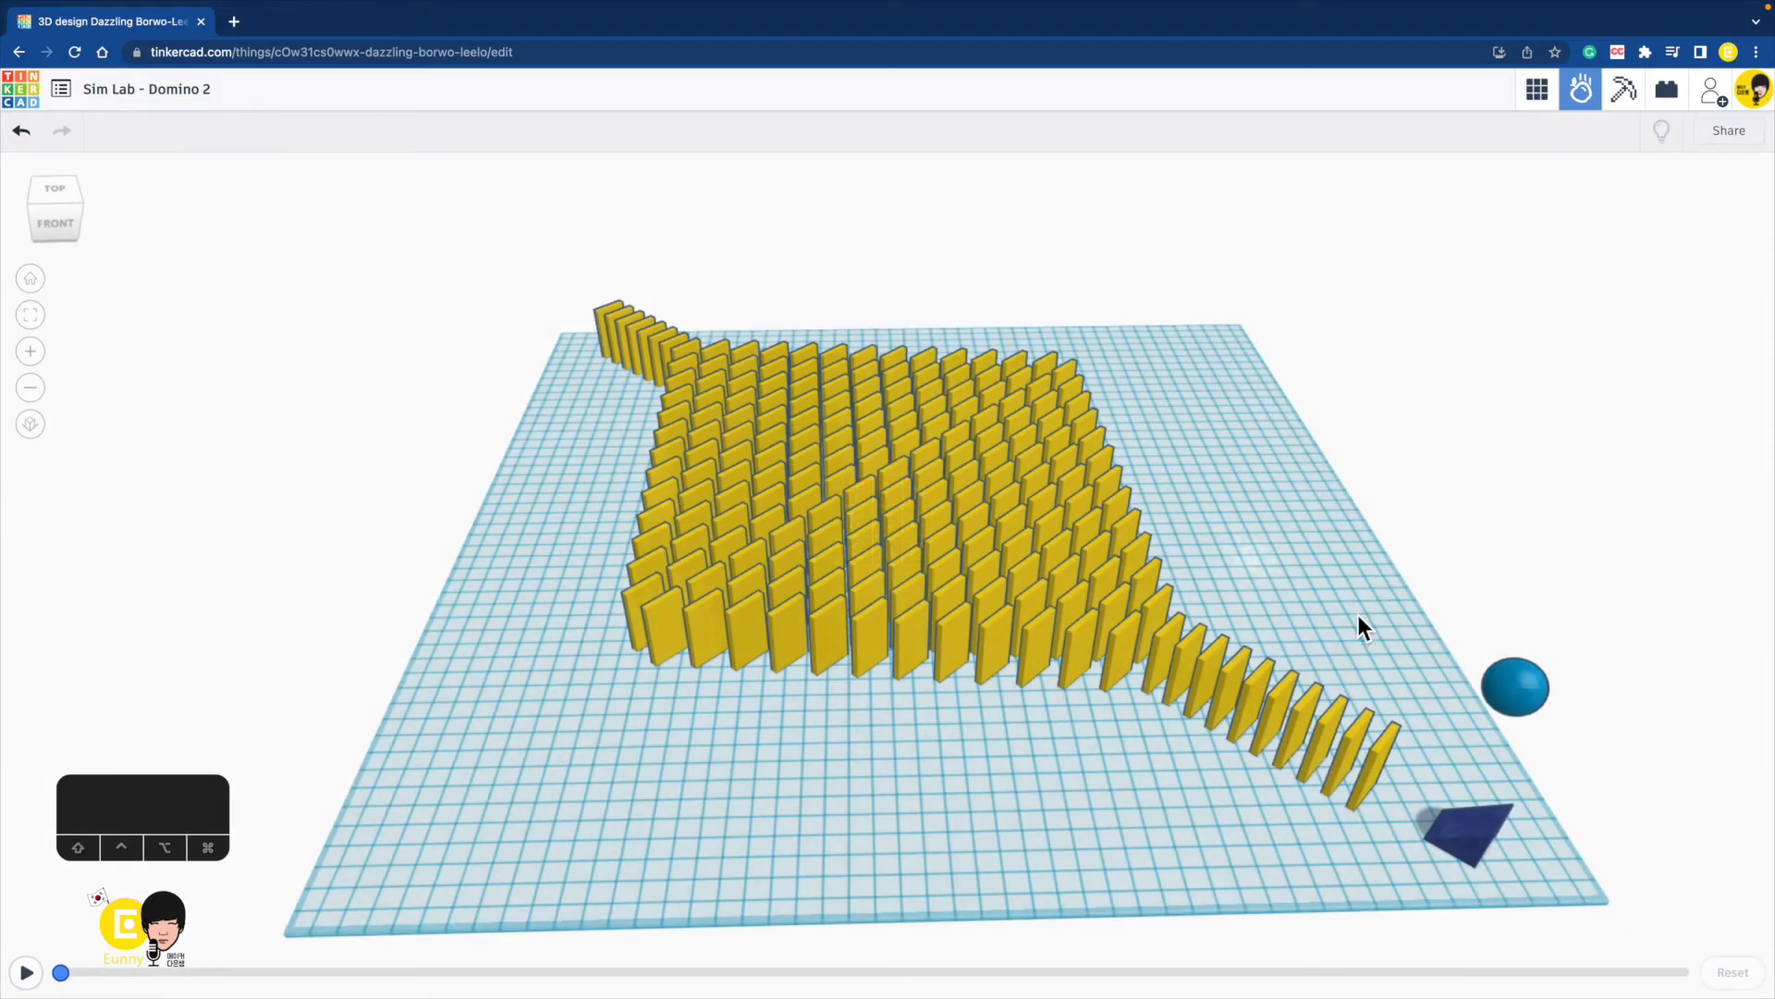
{"action": "left_click", "coordinate": [1527, 695]}
{"action": "left_click", "coordinate": [1477, 853]}
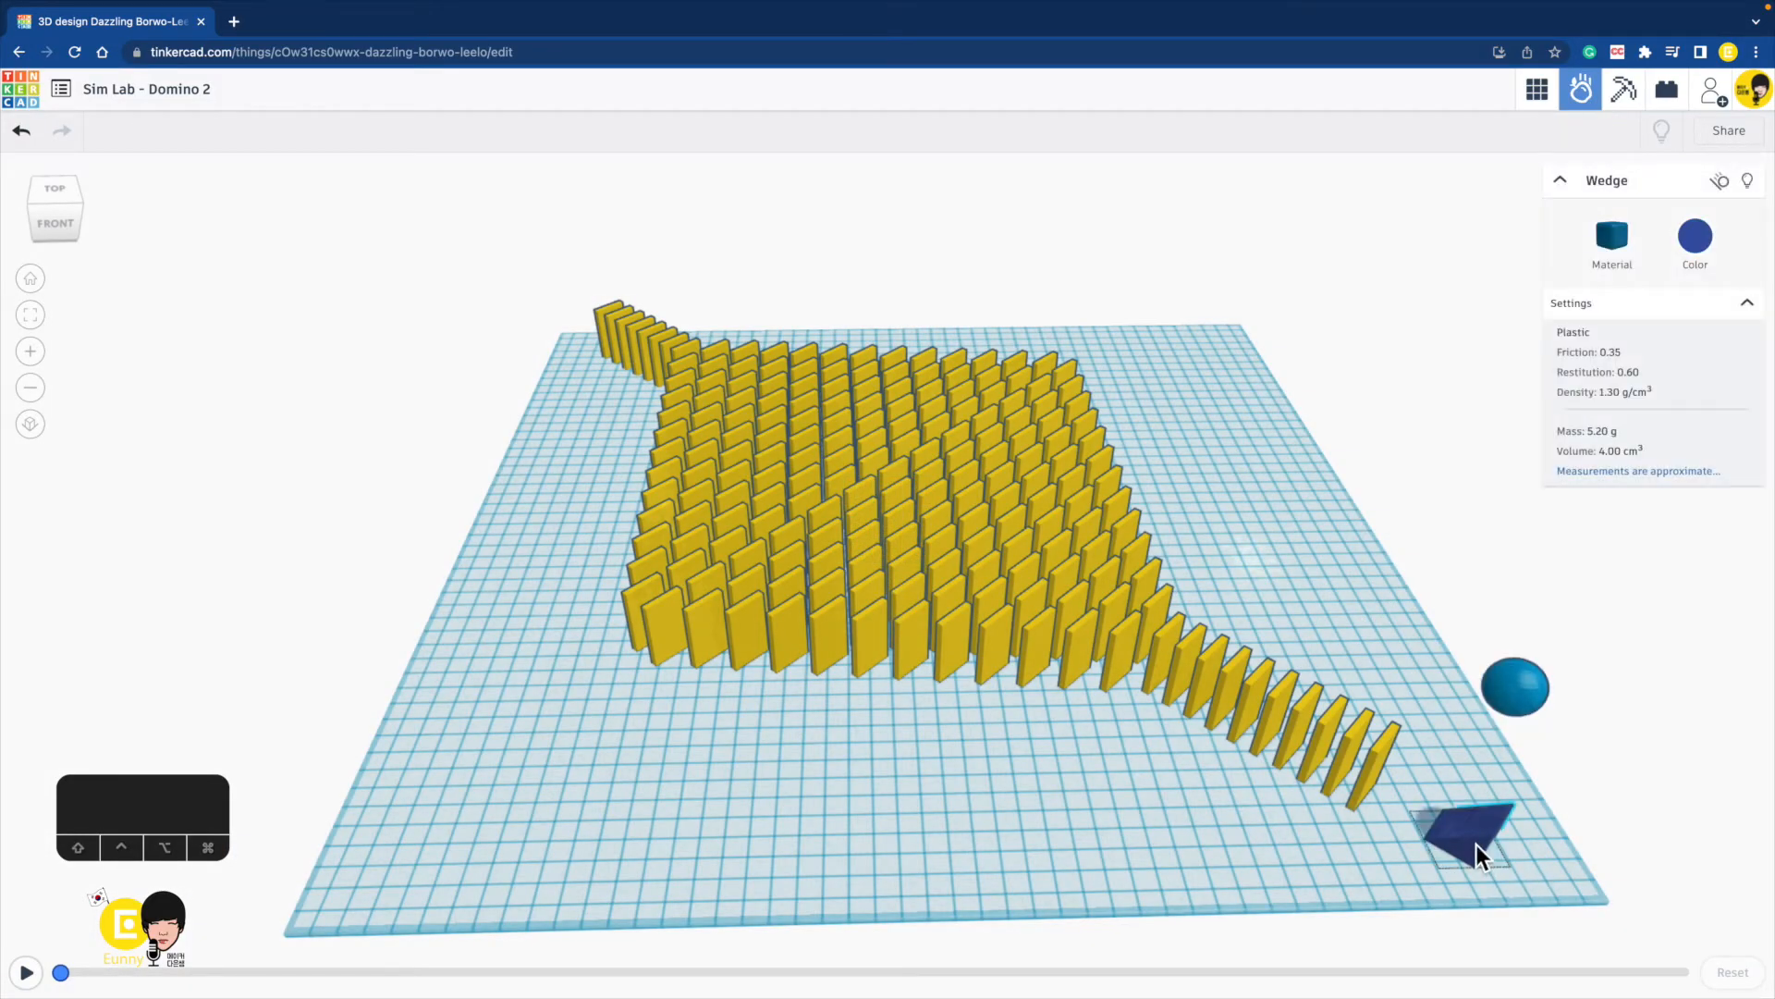
{"action": "left_click", "coordinate": [1722, 183]}
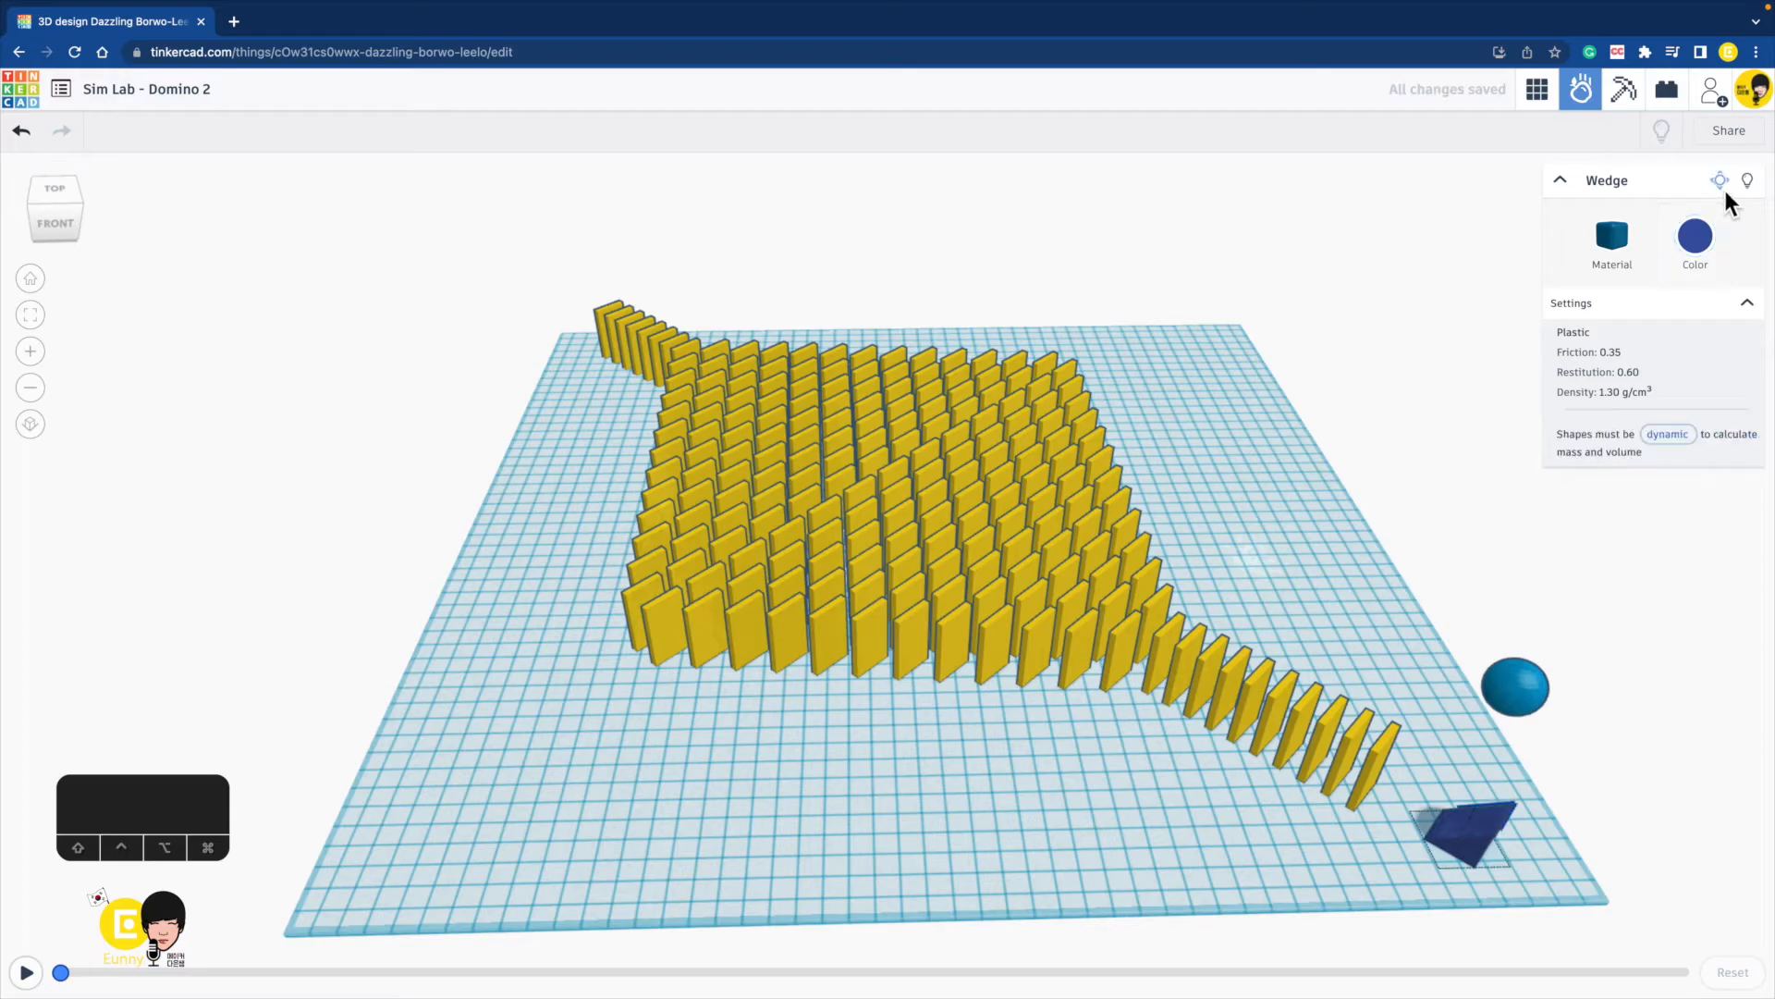
Run the simulation of the sphere dropping onto the wedge, then replay and stop it.
{"action": "left_click", "coordinate": [28, 972]}
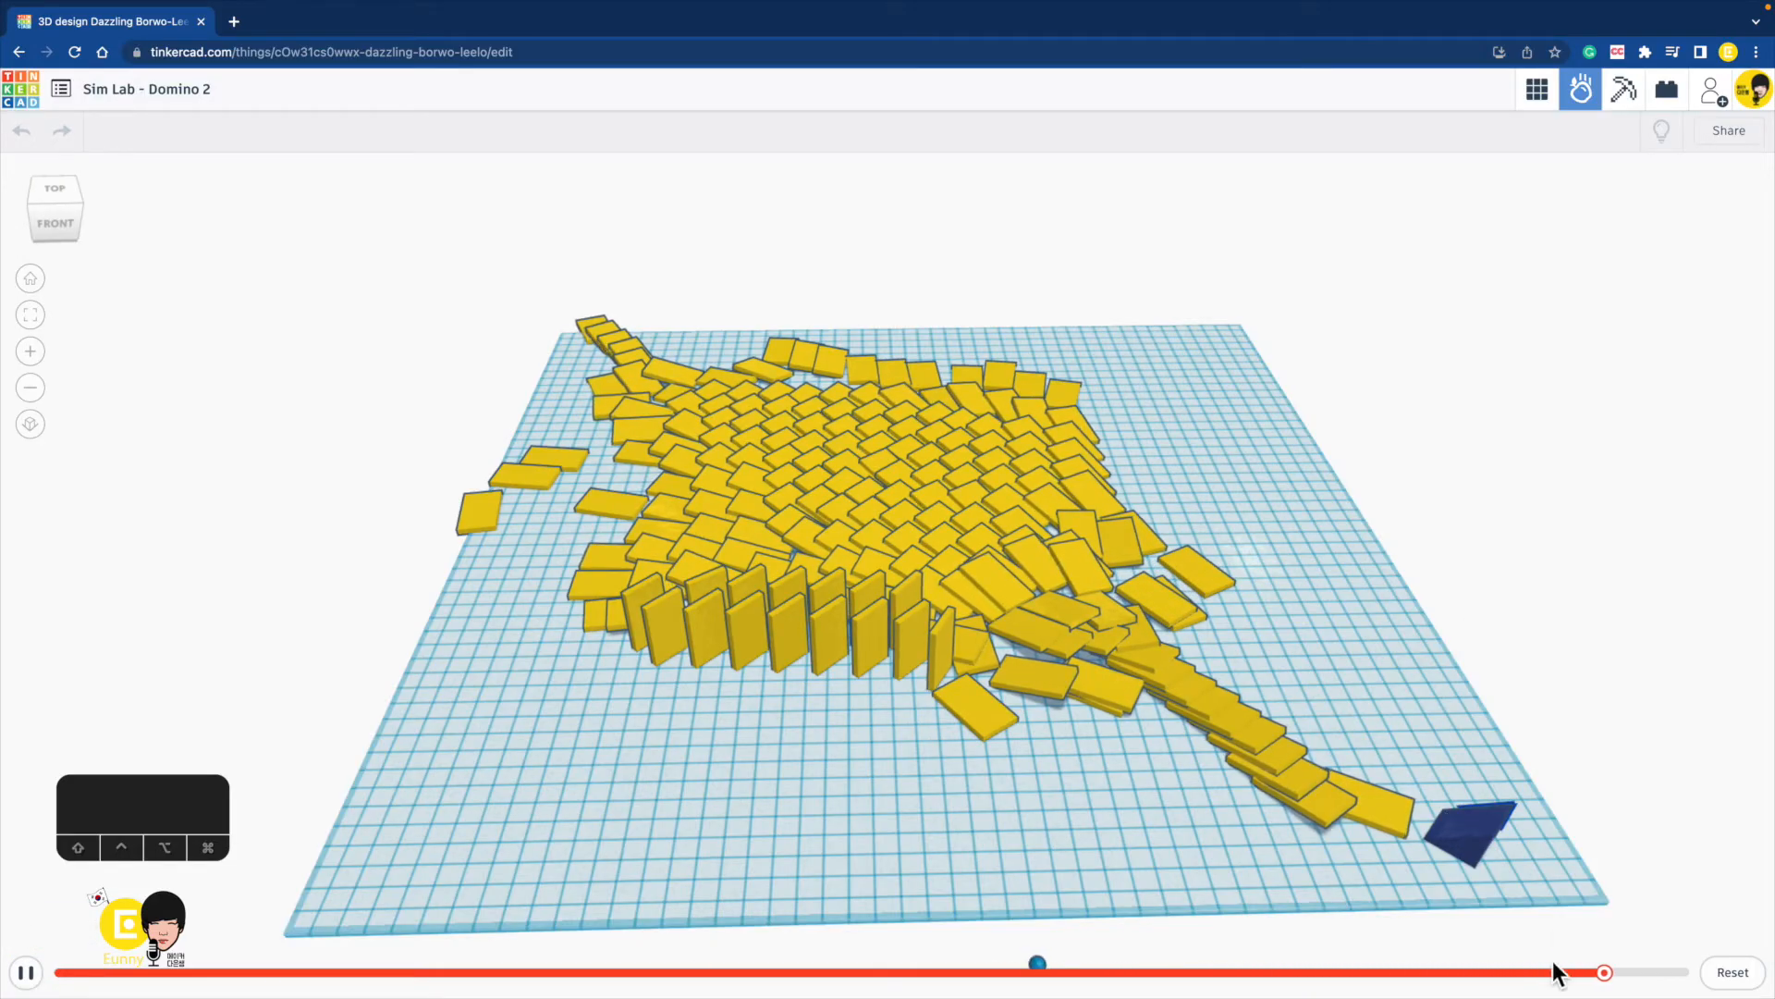
{"action": "left_click", "coordinate": [27, 973]}
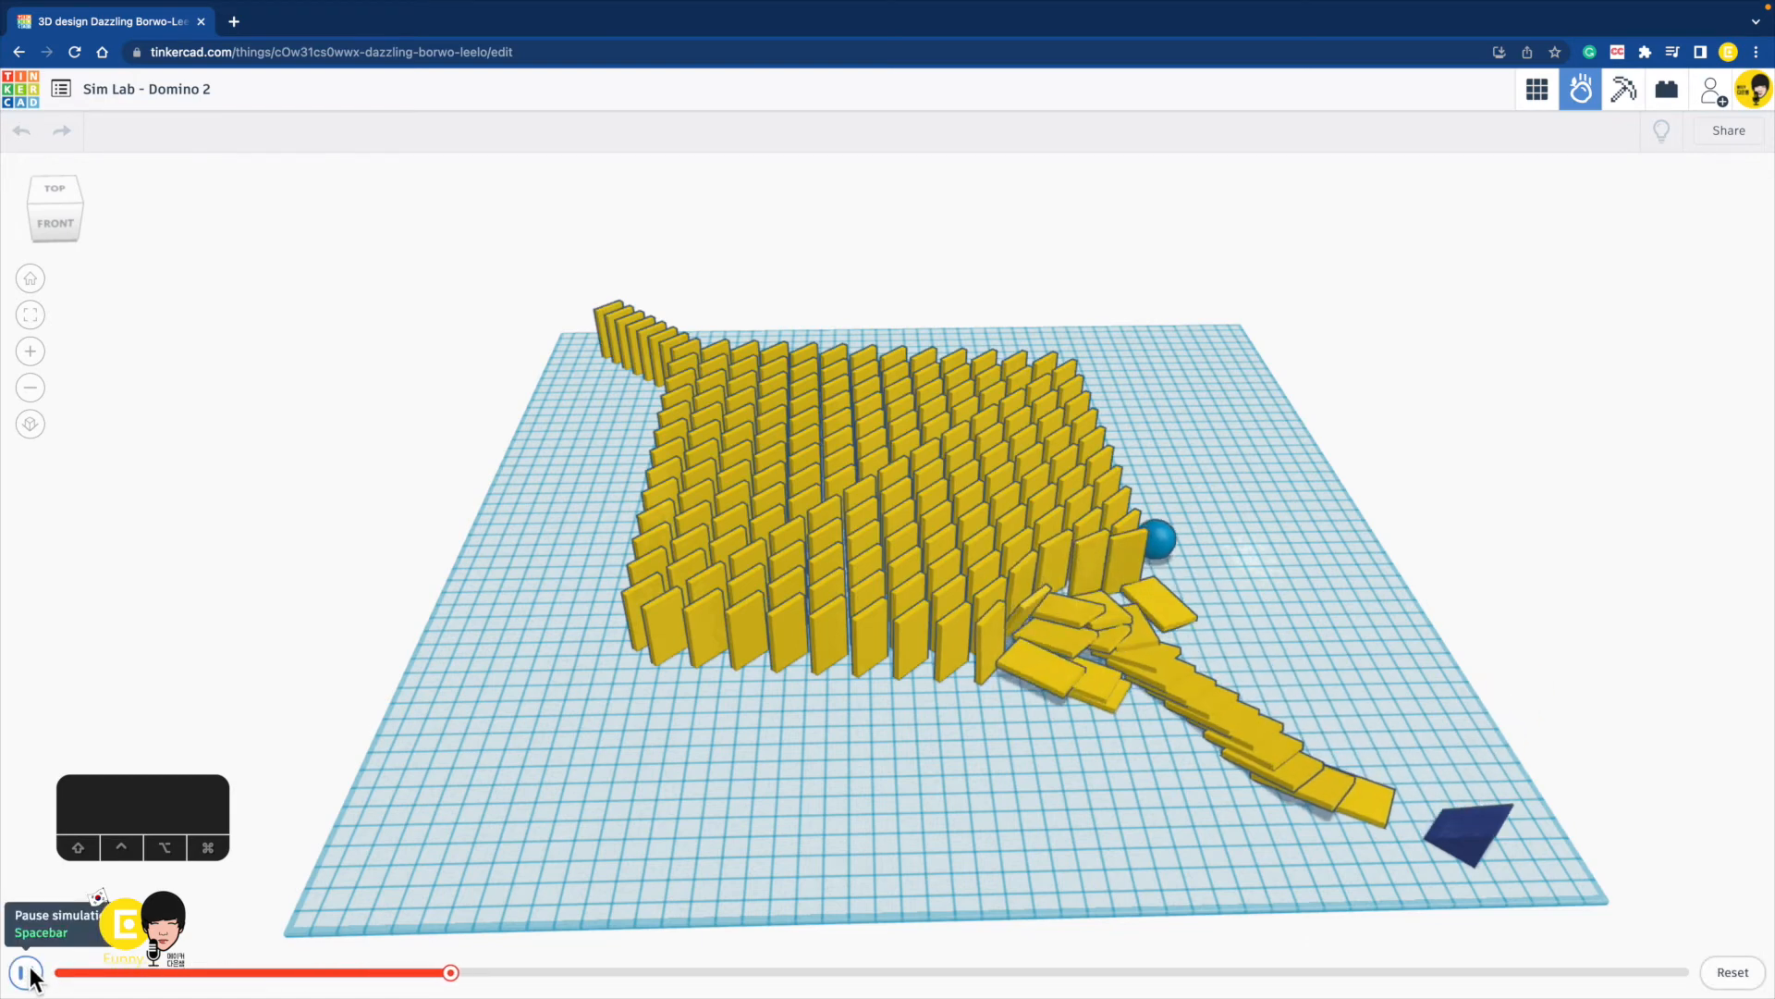
{"action": "left_click", "coordinate": [26, 972]}
Return to the 3D editor and enlarge the sphere above the wedge proportionally to 29 mm.
{"action": "left_click", "coordinate": [1537, 89]}
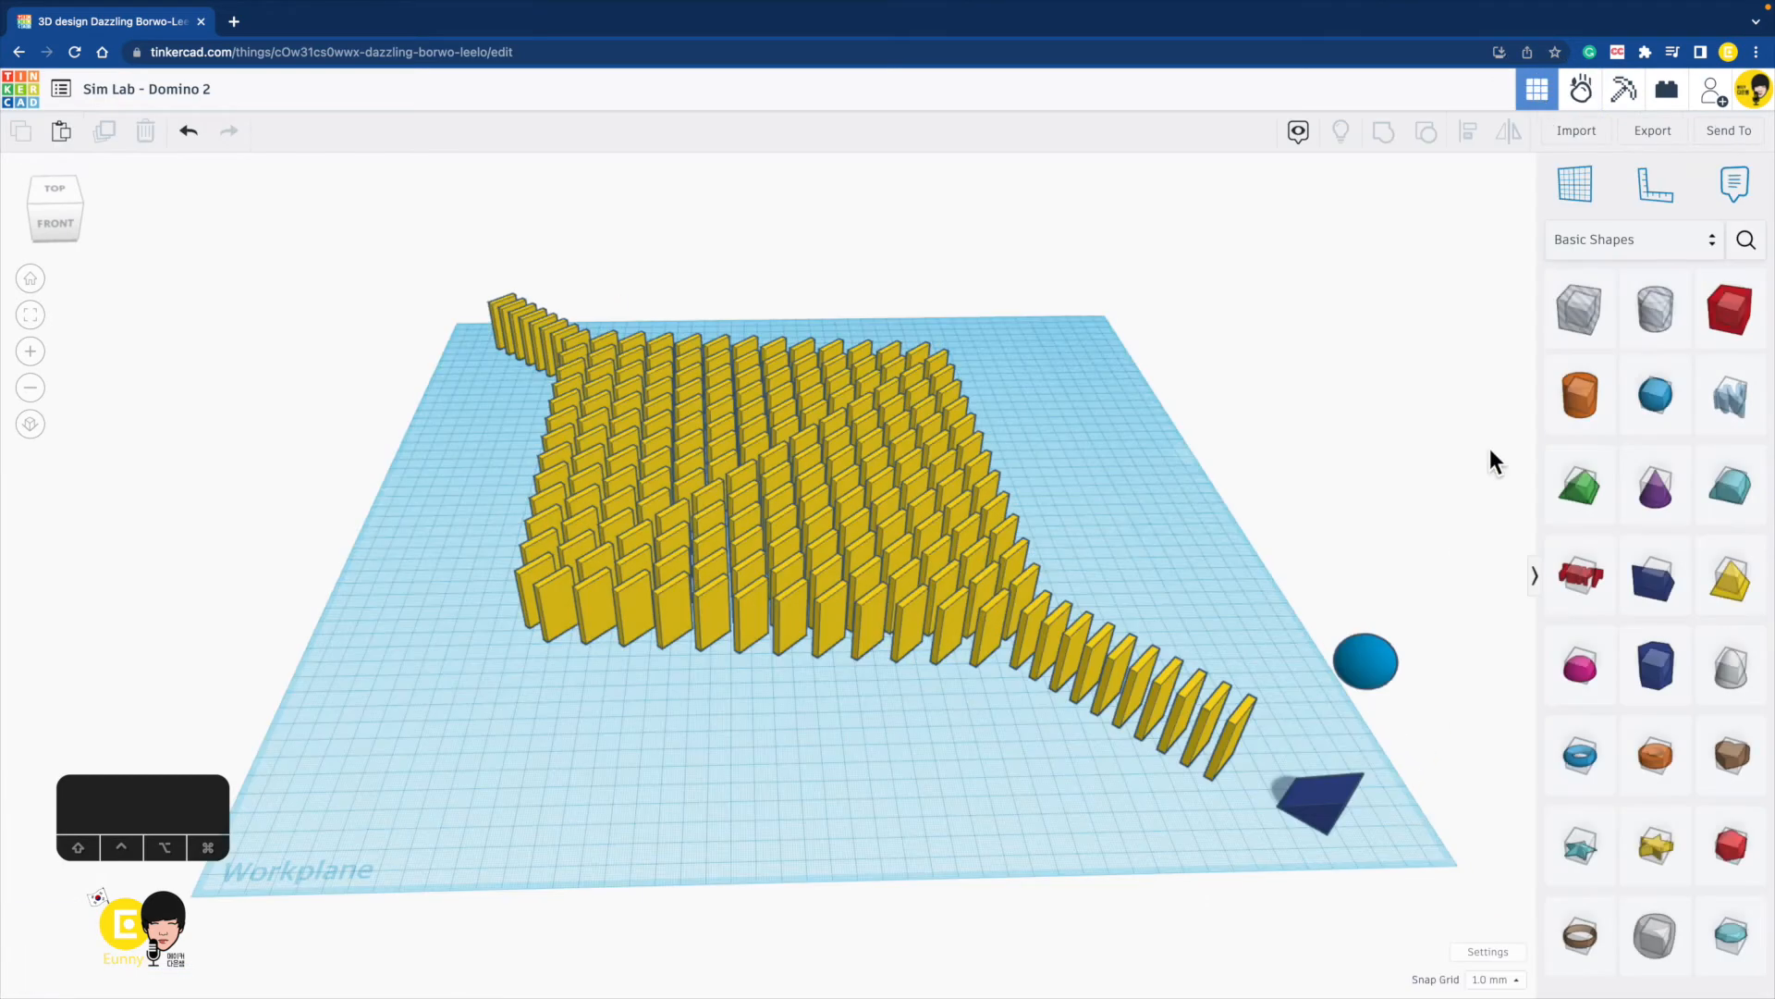
{"action": "left_click", "coordinate": [1371, 663]}
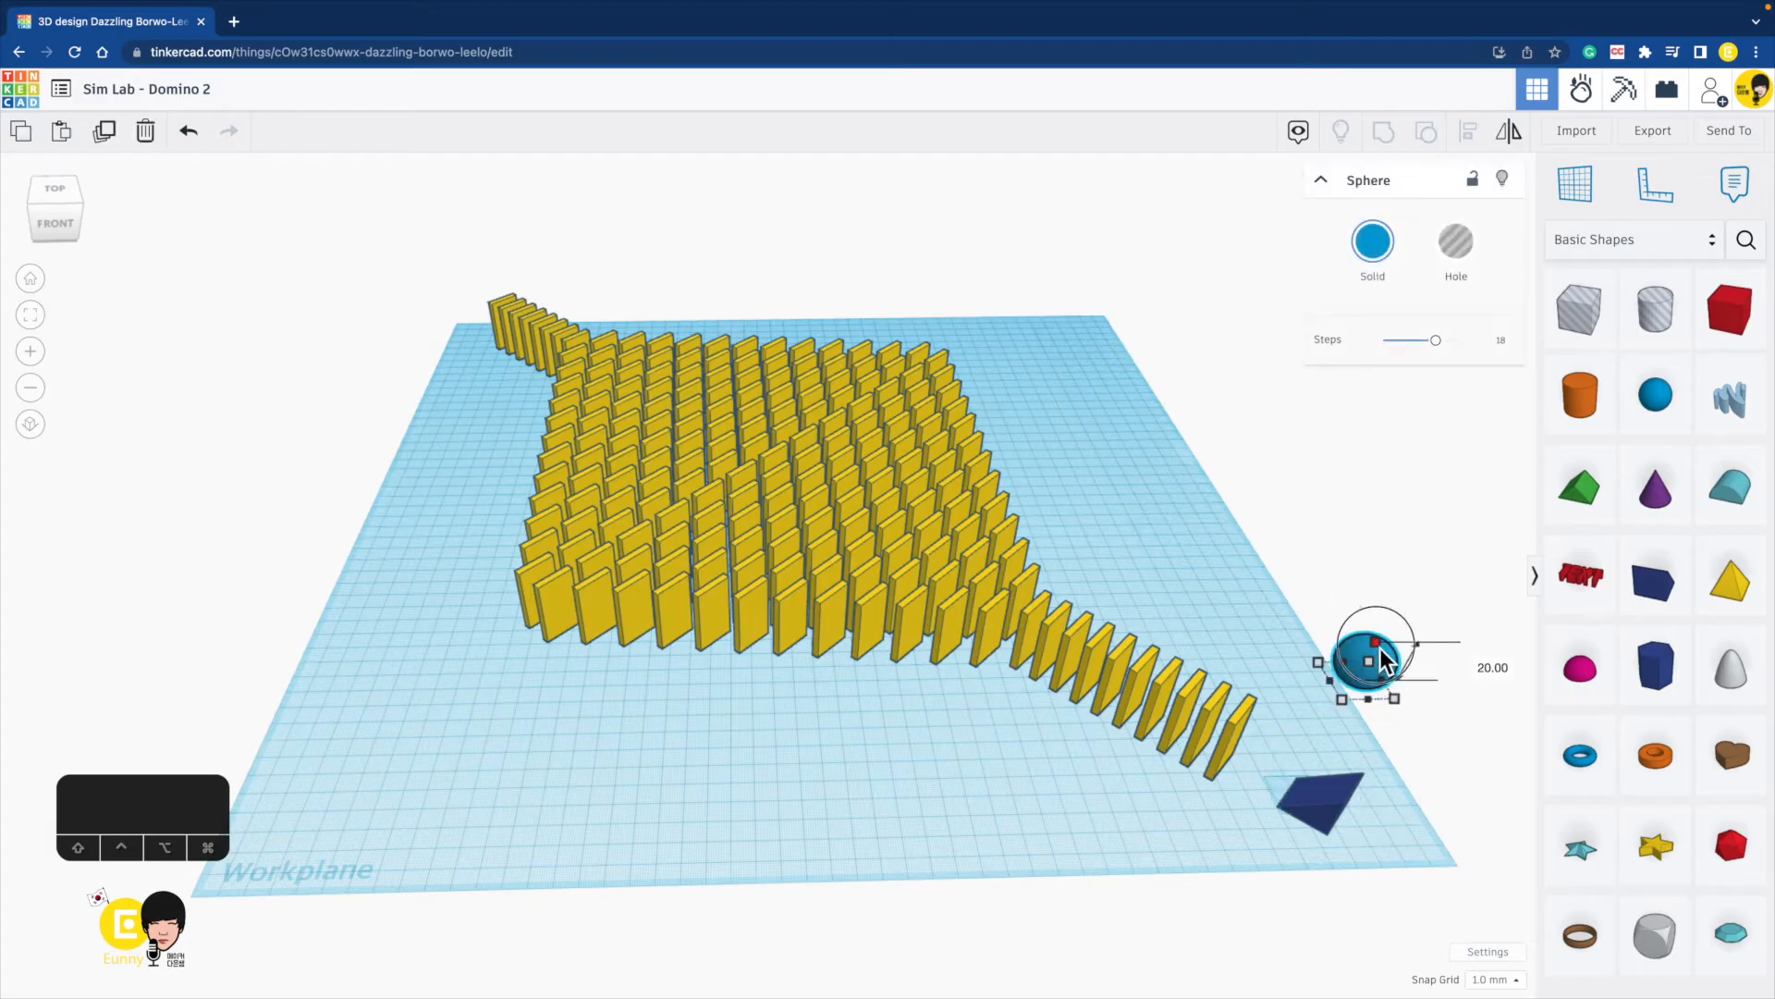
{"action": "left_click_drag", "start_coordinate": [1381, 648], "coordinate": [1384, 628], "text": "shift"}
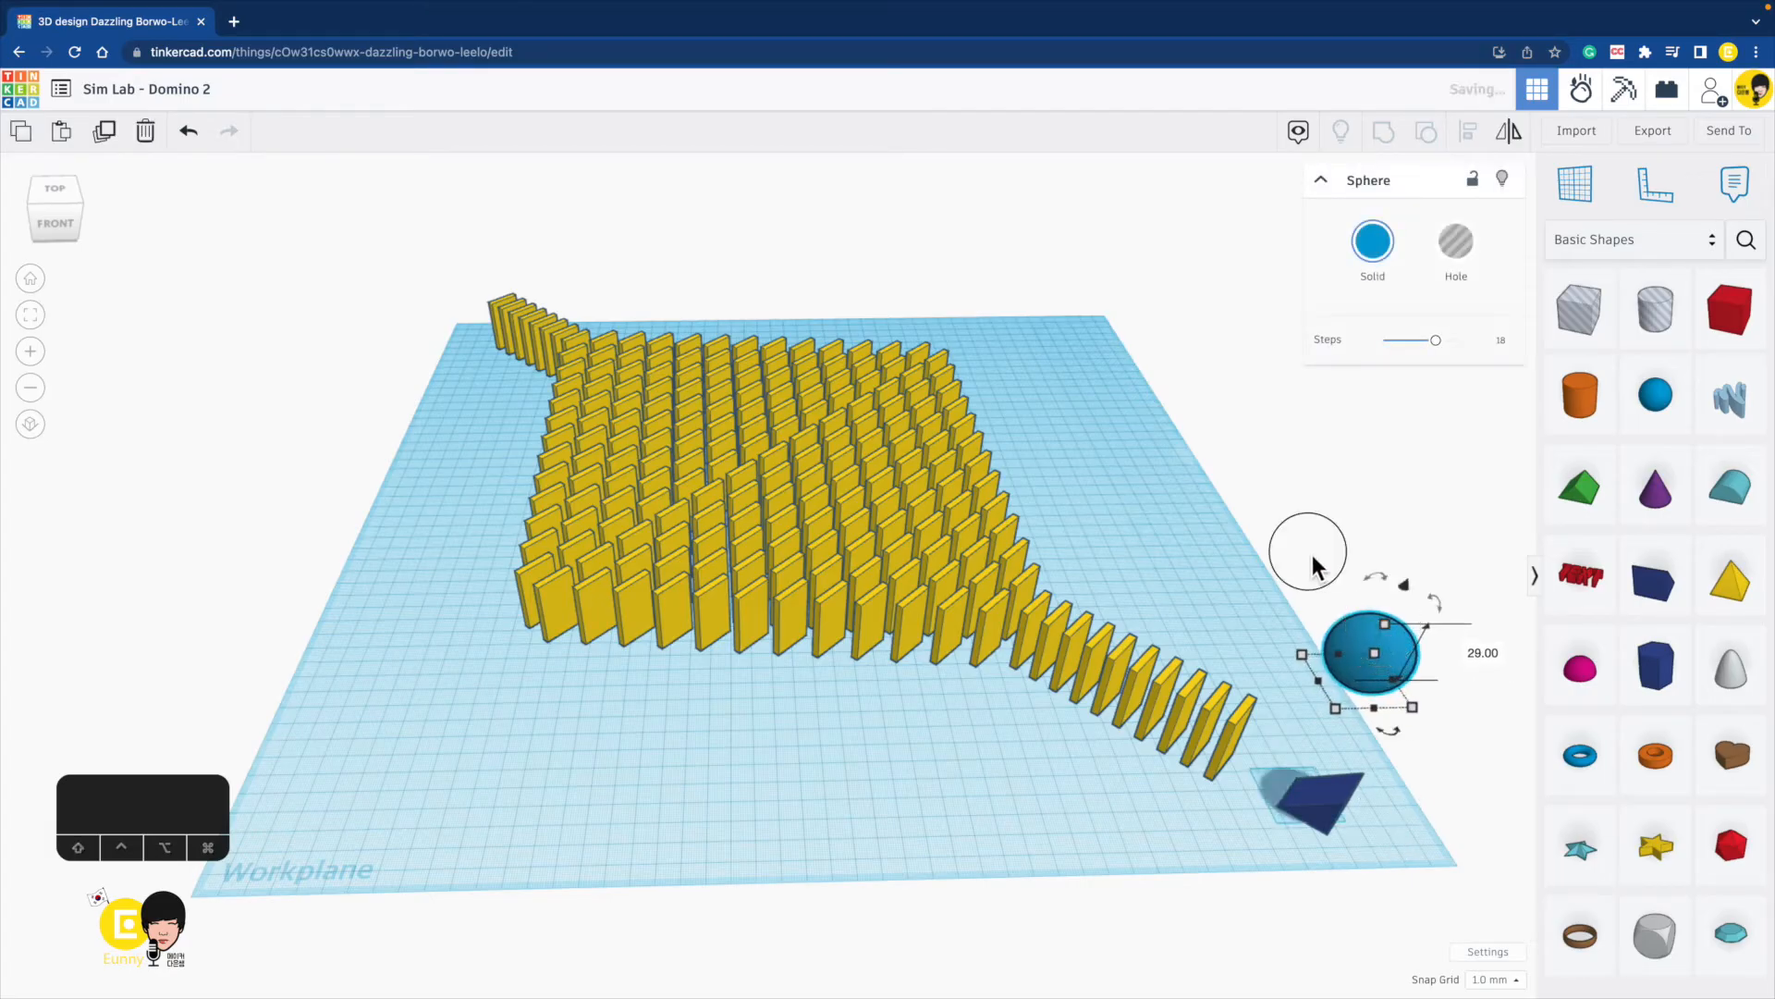
{"action": "left_click", "coordinate": [1306, 443]}
Reopen Sim Lab, check the wedge's static setting, and run the simulation with the enlarged sphere.
{"action": "left_click", "coordinate": [1583, 99]}
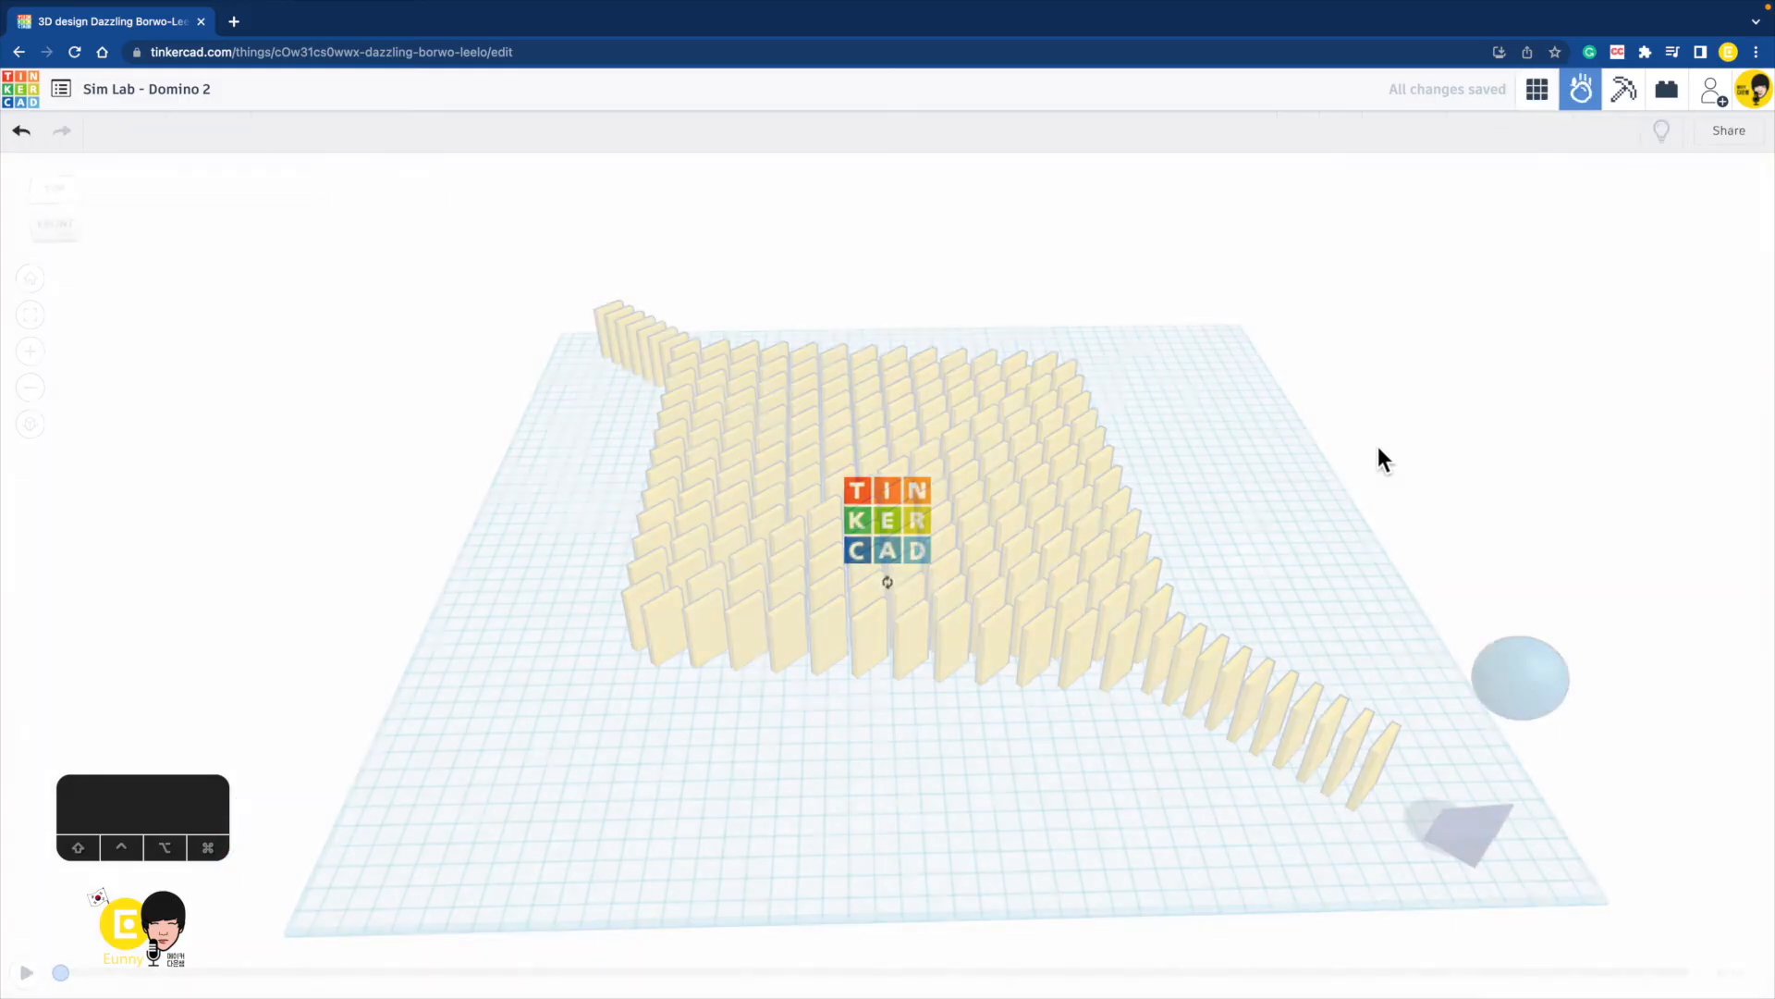
{"action": "left_click", "coordinate": [1446, 821]}
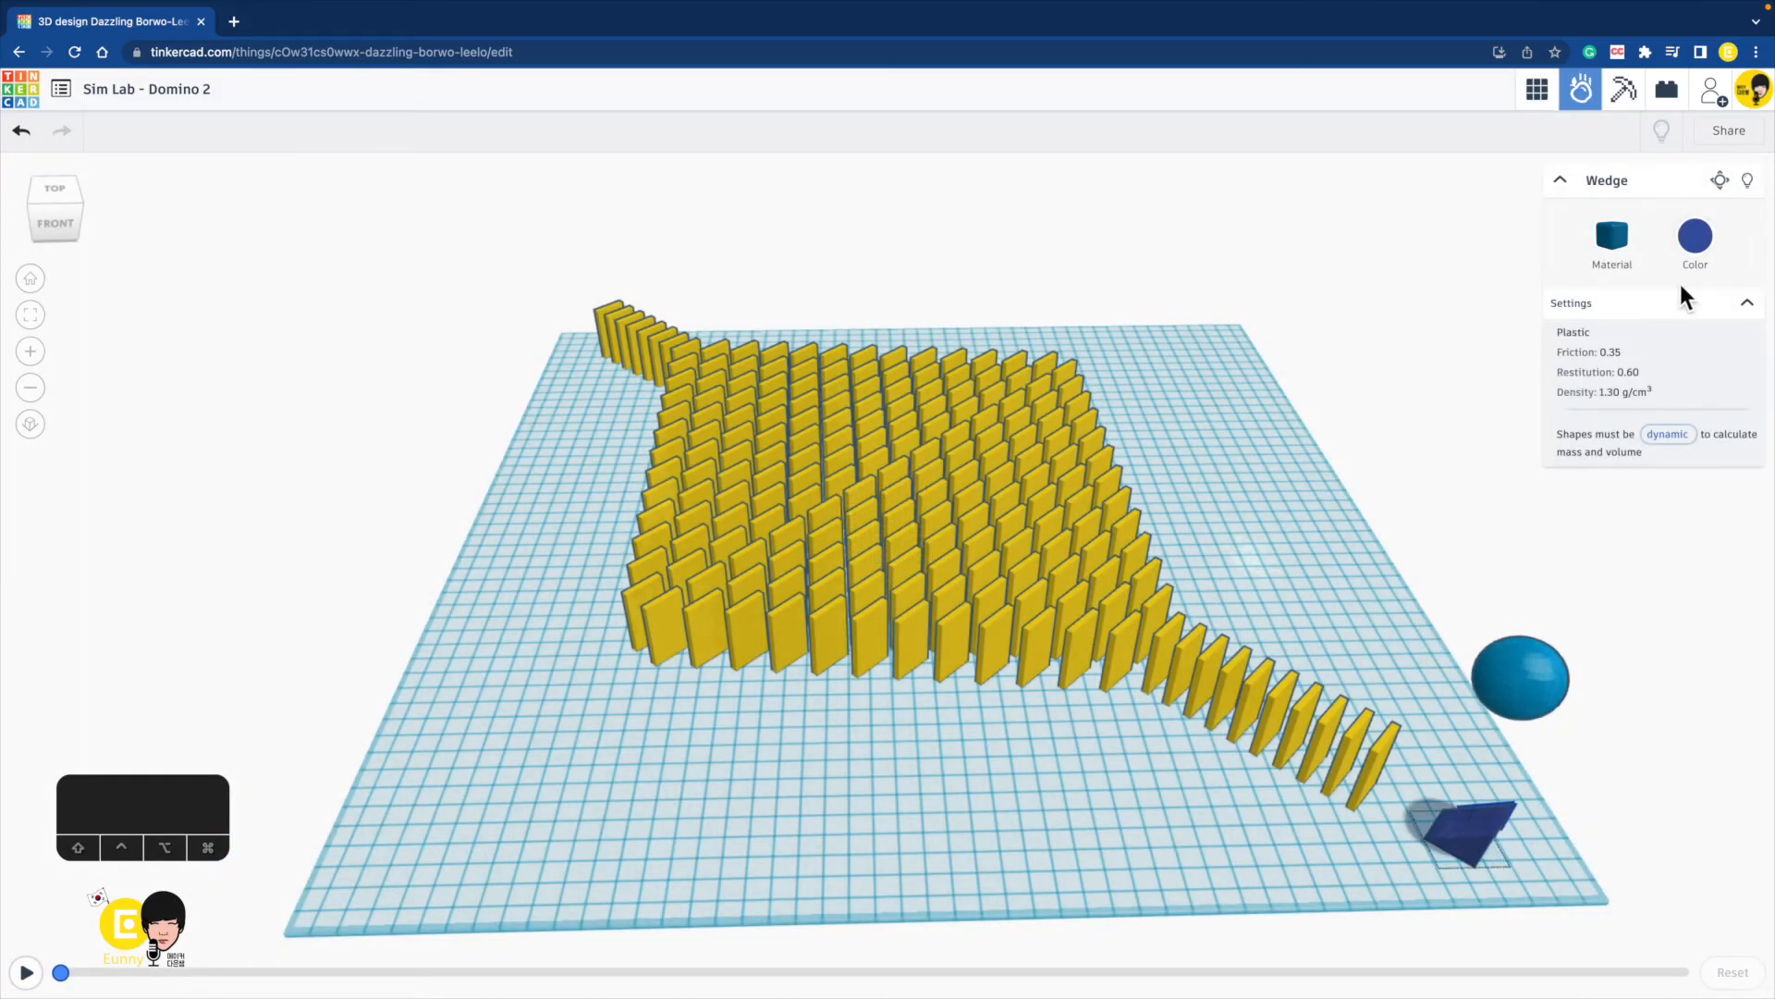
{"action": "left_click", "coordinate": [29, 975]}
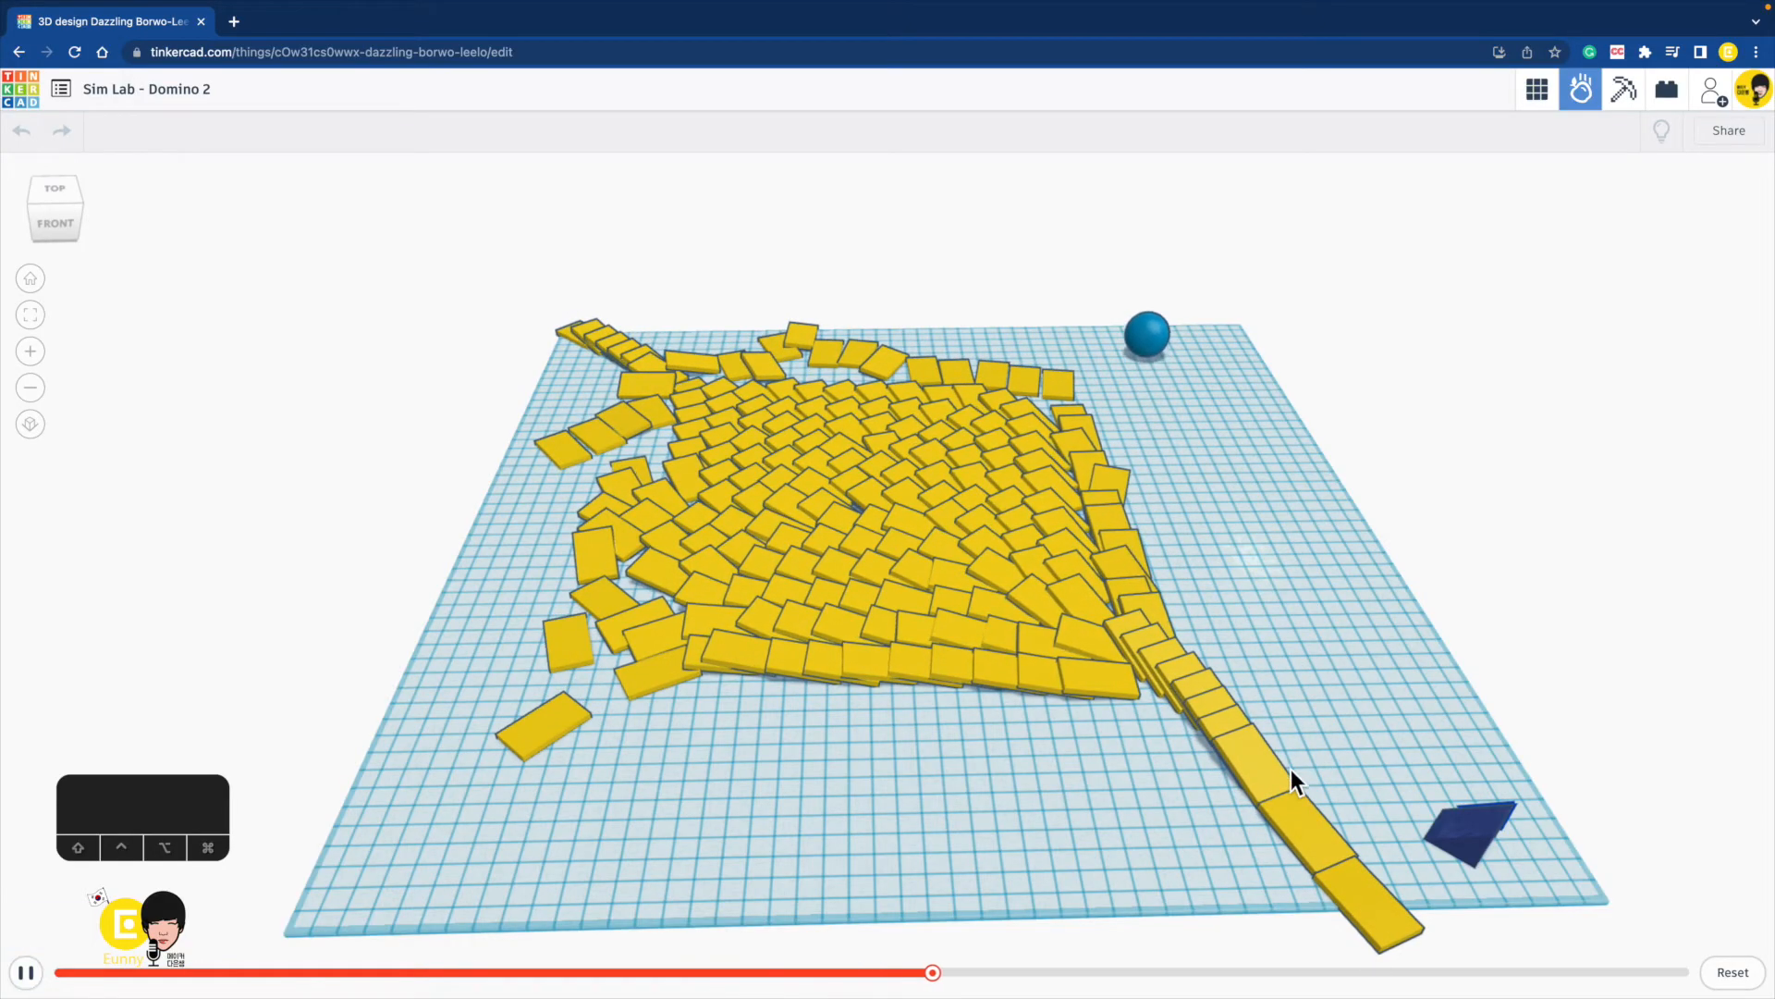
Return to the 3D editor and colour four adjacent dominoes in one row of the diamond's front half red as a mouth.
{"action": "left_click", "coordinate": [1539, 93]}
{"action": "left_click", "coordinate": [1274, 418]}
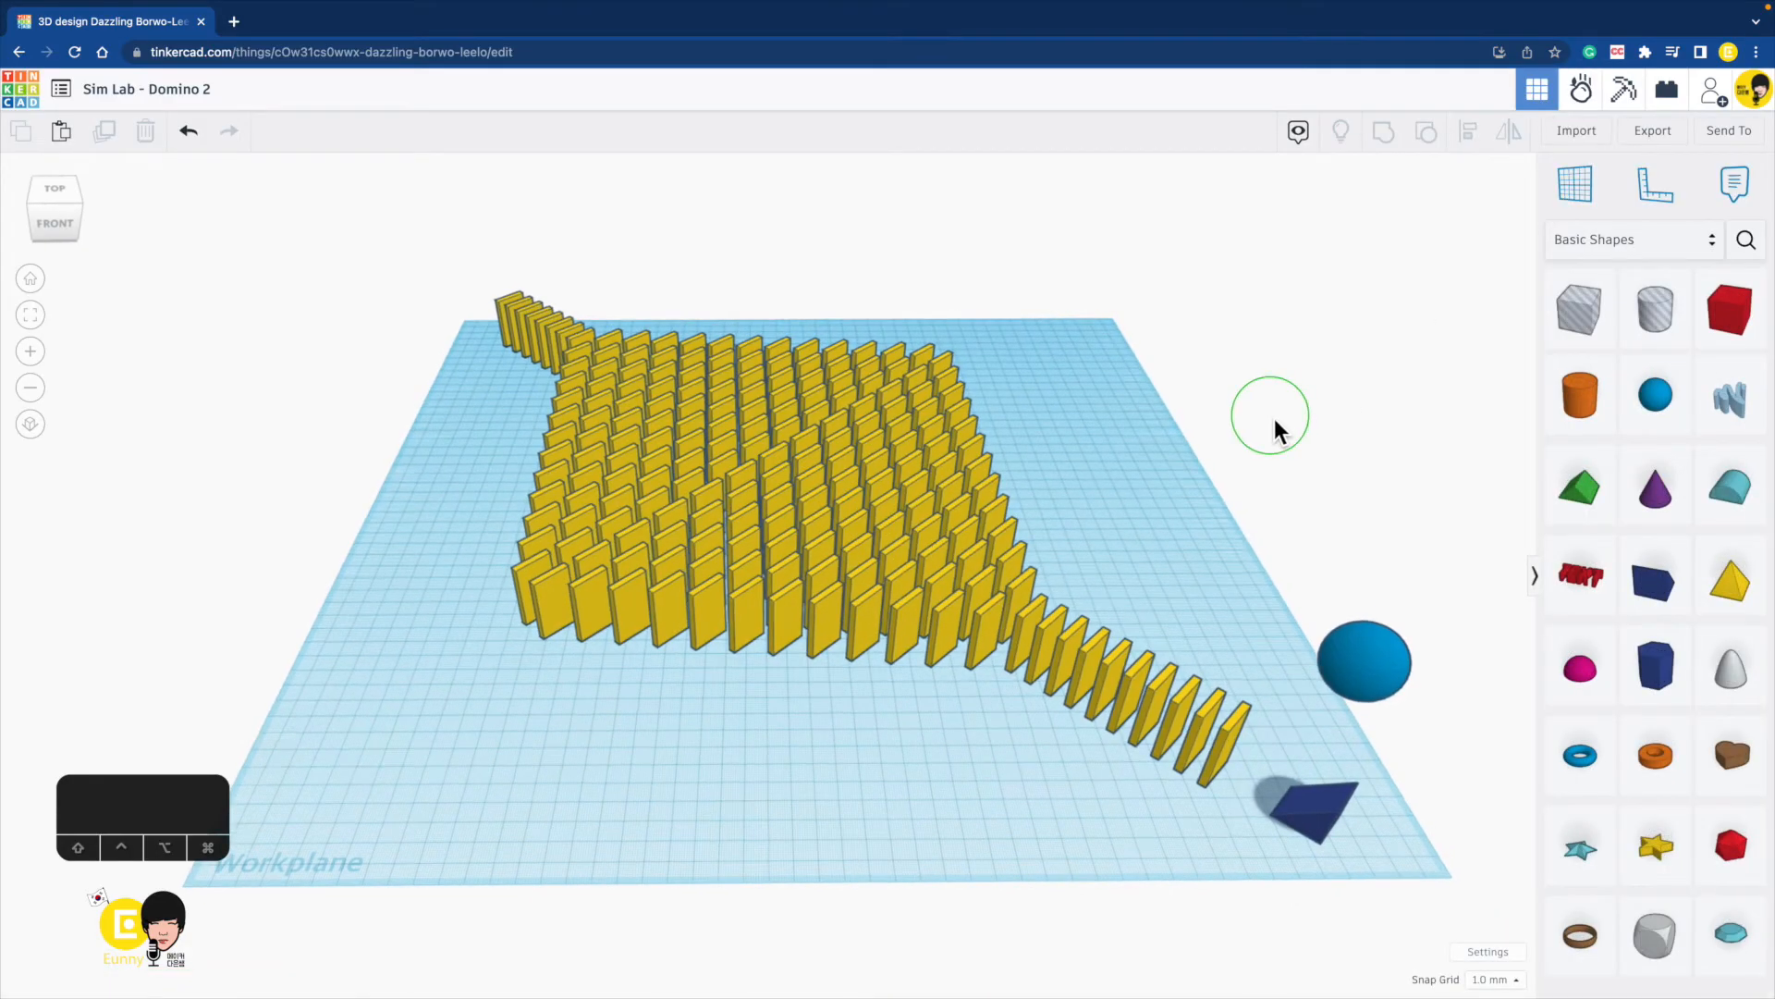
{"action": "right_click_drag", "start_coordinate": [817, 555], "coordinate": [803, 571]}
{"action": "left_click", "coordinate": [803, 571]}
{"action": "left_click", "coordinate": [859, 546], "text": "shift"}
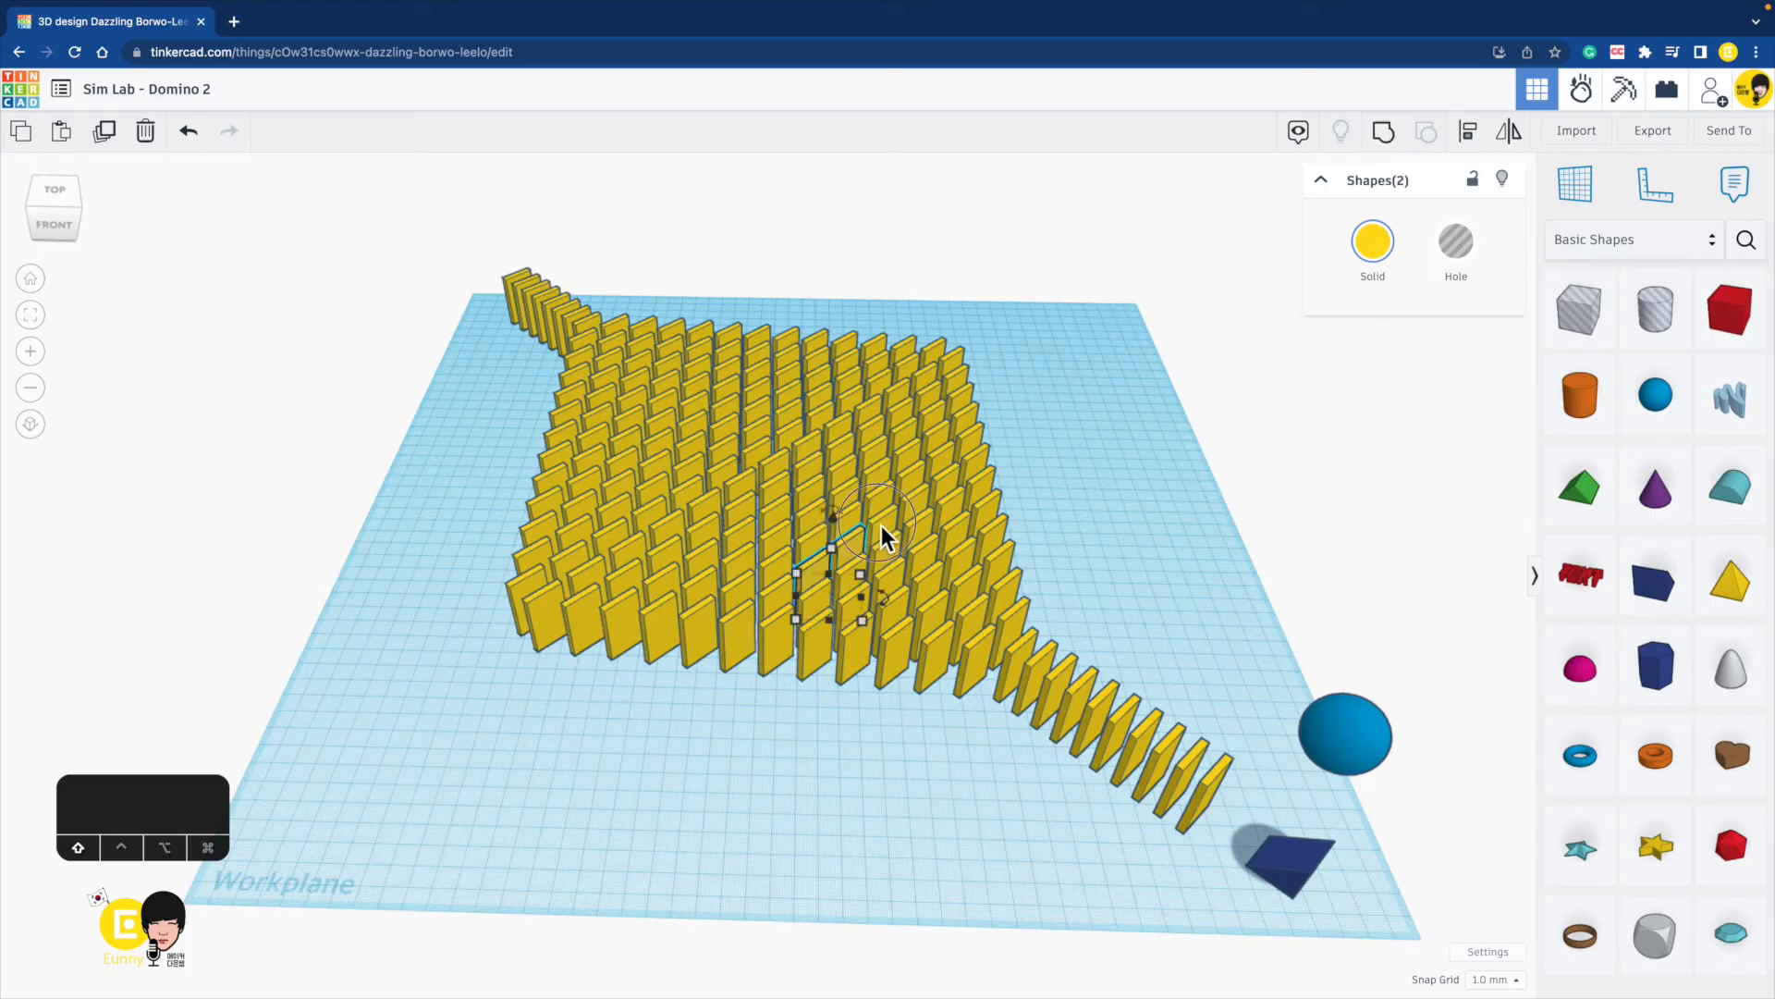
{"action": "left_click", "coordinate": [881, 526], "text": "shift"}
{"action": "left_click", "coordinate": [917, 501], "text": "shift"}
{"action": "left_click", "coordinate": [1367, 241]}
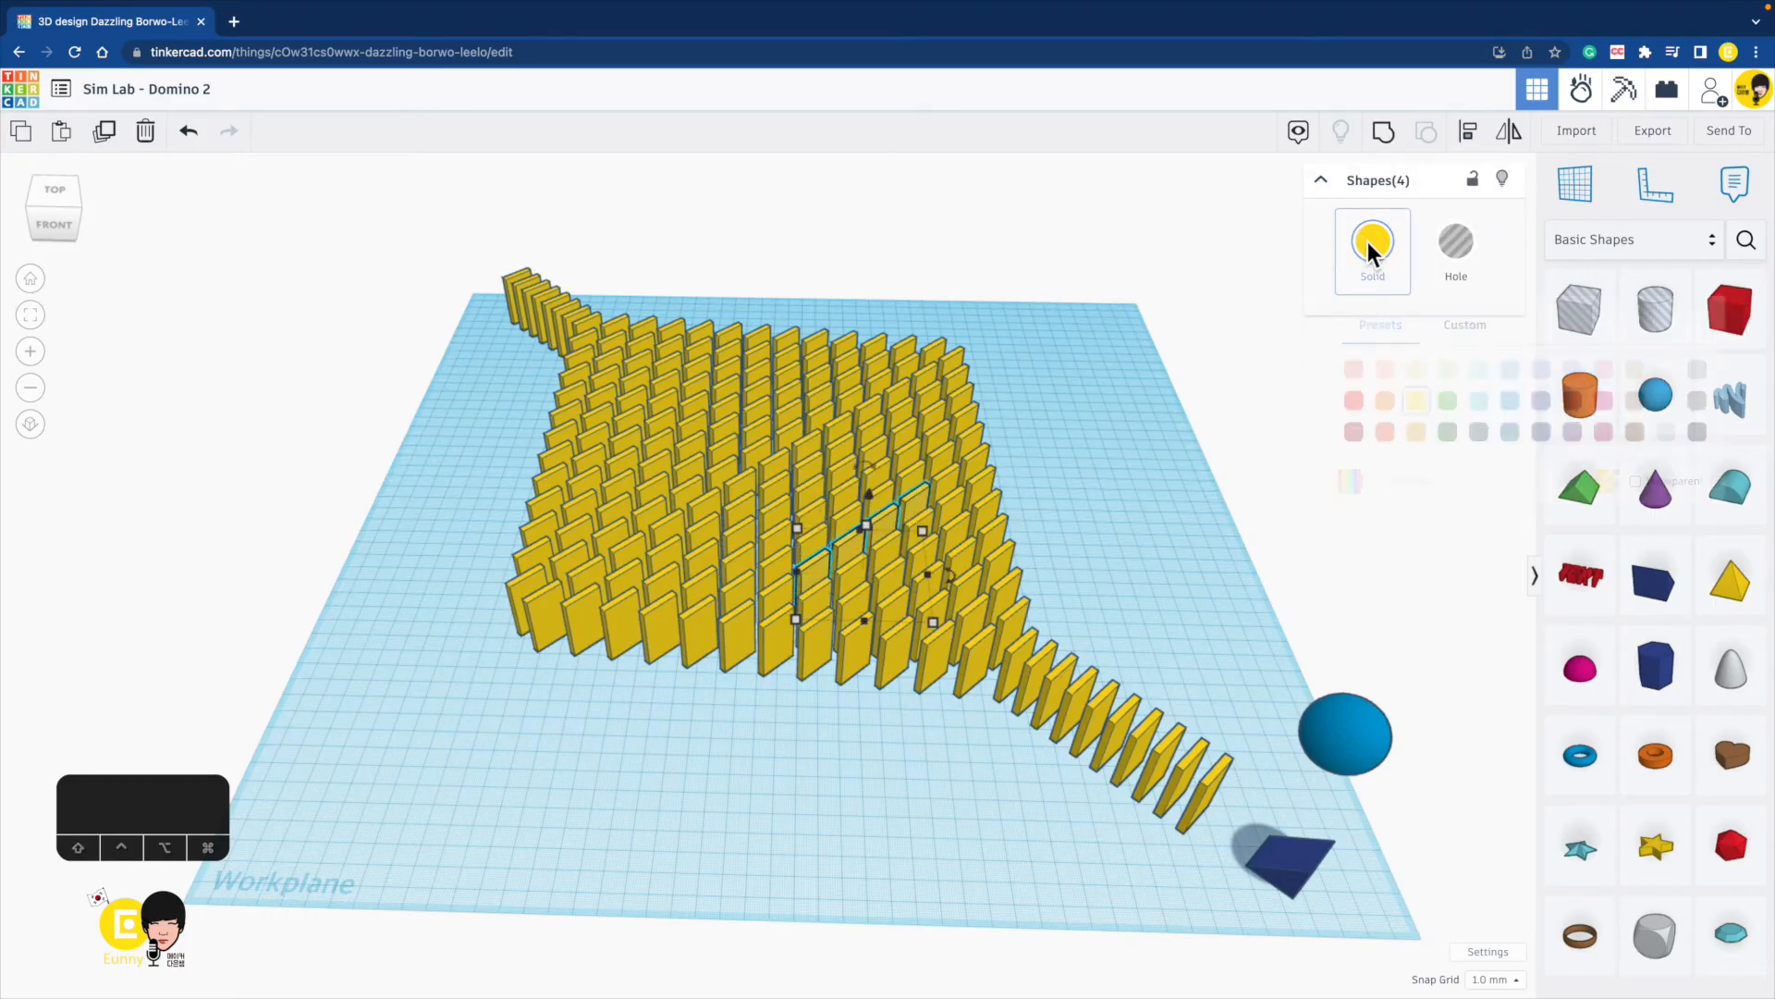
{"action": "left_click", "coordinate": [1355, 400]}
{"action": "left_click", "coordinate": [1111, 507]}
Colour a cluster of three dominoes black on one side of the diamond, behind the red mouth row, to start an eye.
{"action": "right_click_drag", "start_coordinate": [1111, 507], "coordinate": [1025, 553]}
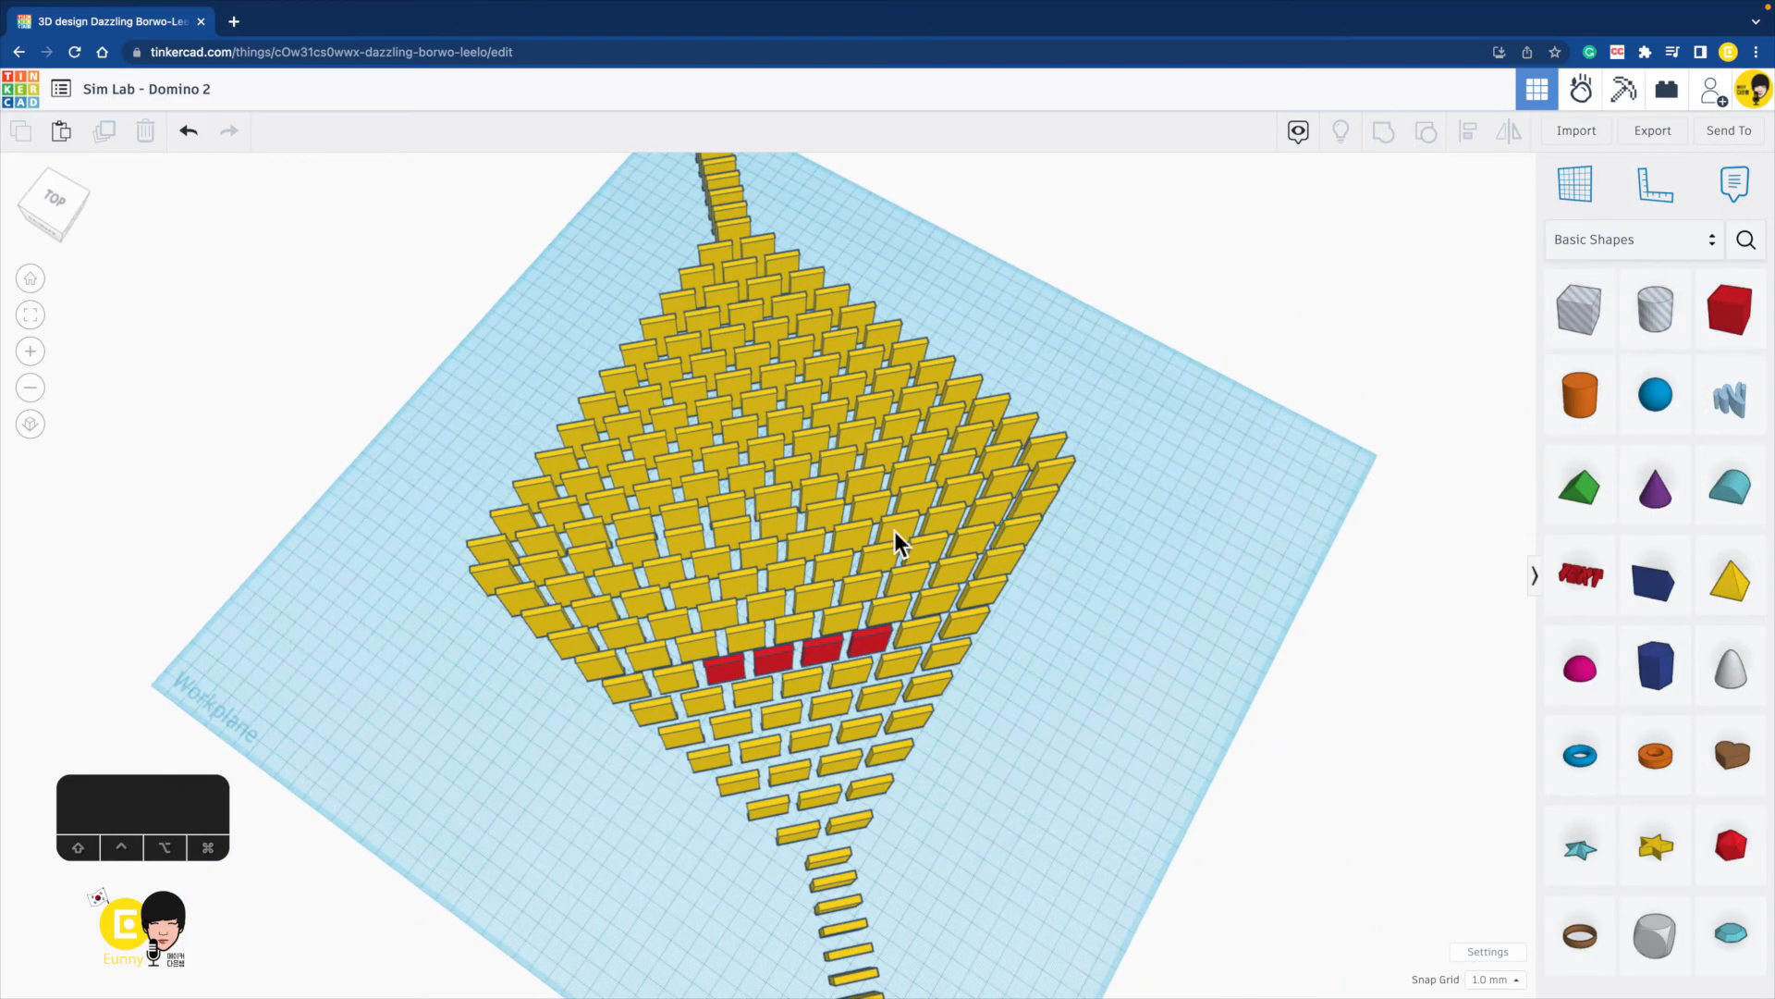
{"action": "left_click", "coordinate": [611, 505]}
{"action": "left_click", "coordinate": [659, 501], "text": "shift"}
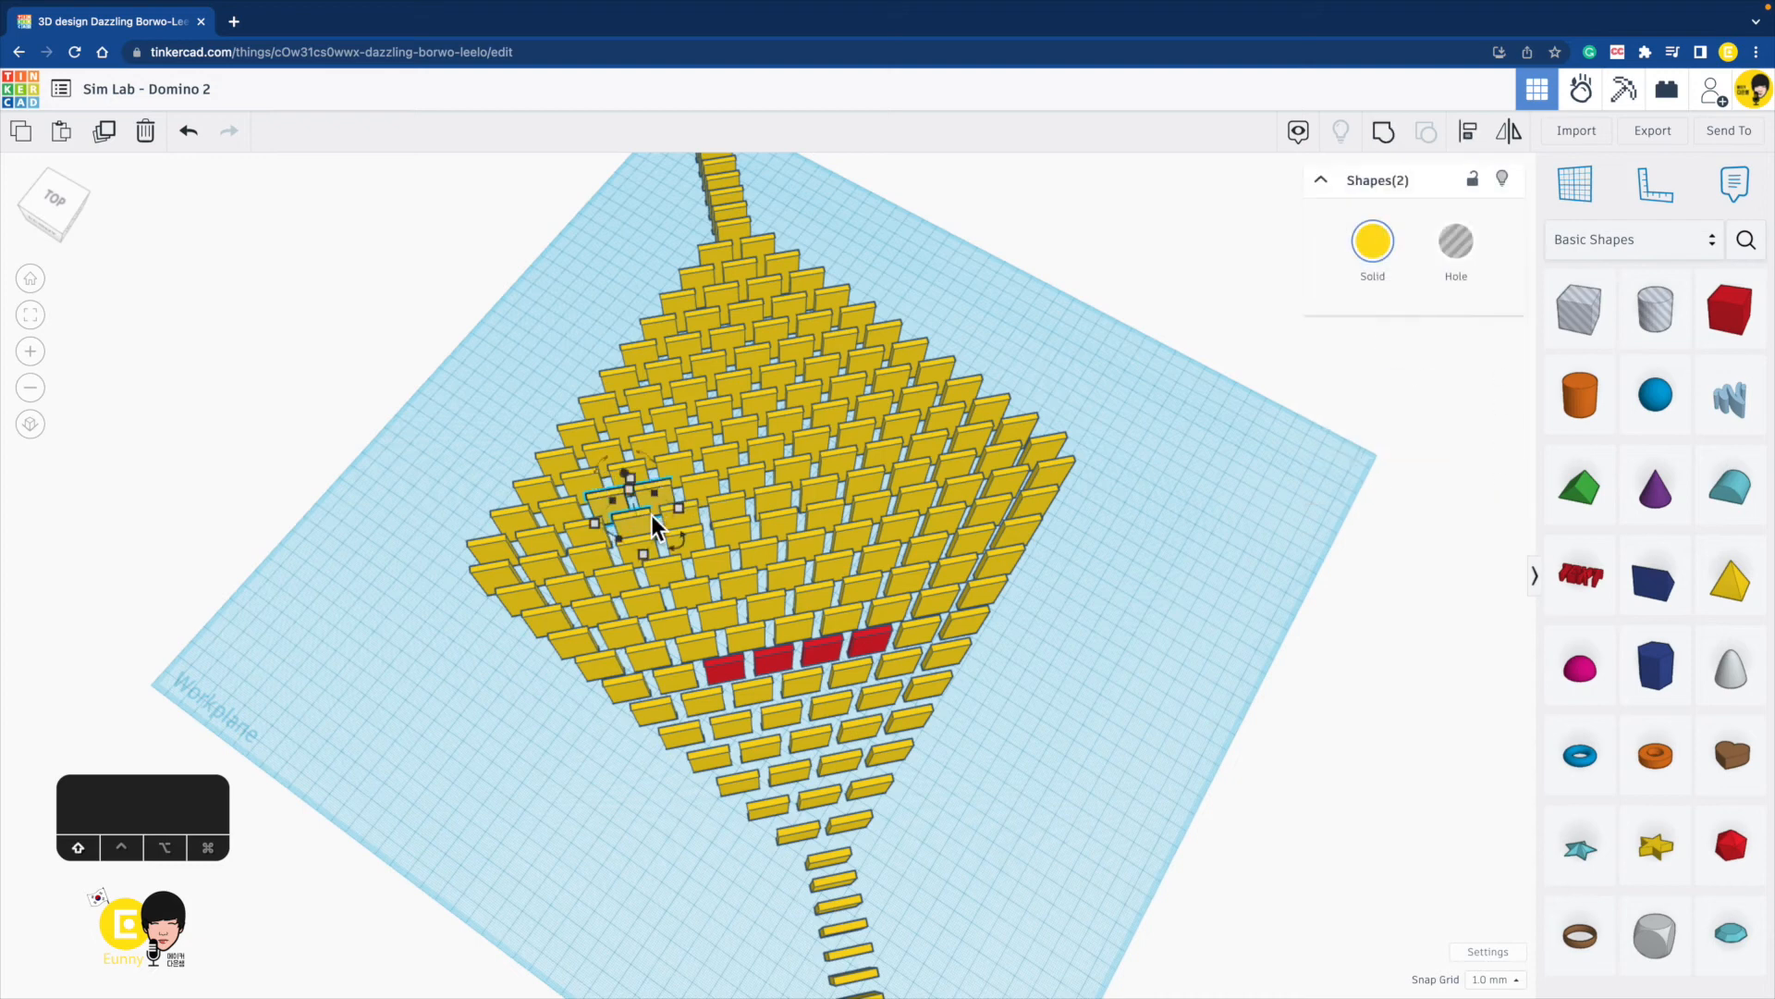
{"action": "left_click", "coordinate": [651, 514], "text": "shift"}
{"action": "left_click", "coordinate": [1388, 245]}
{"action": "left_click", "coordinate": [1702, 427]}
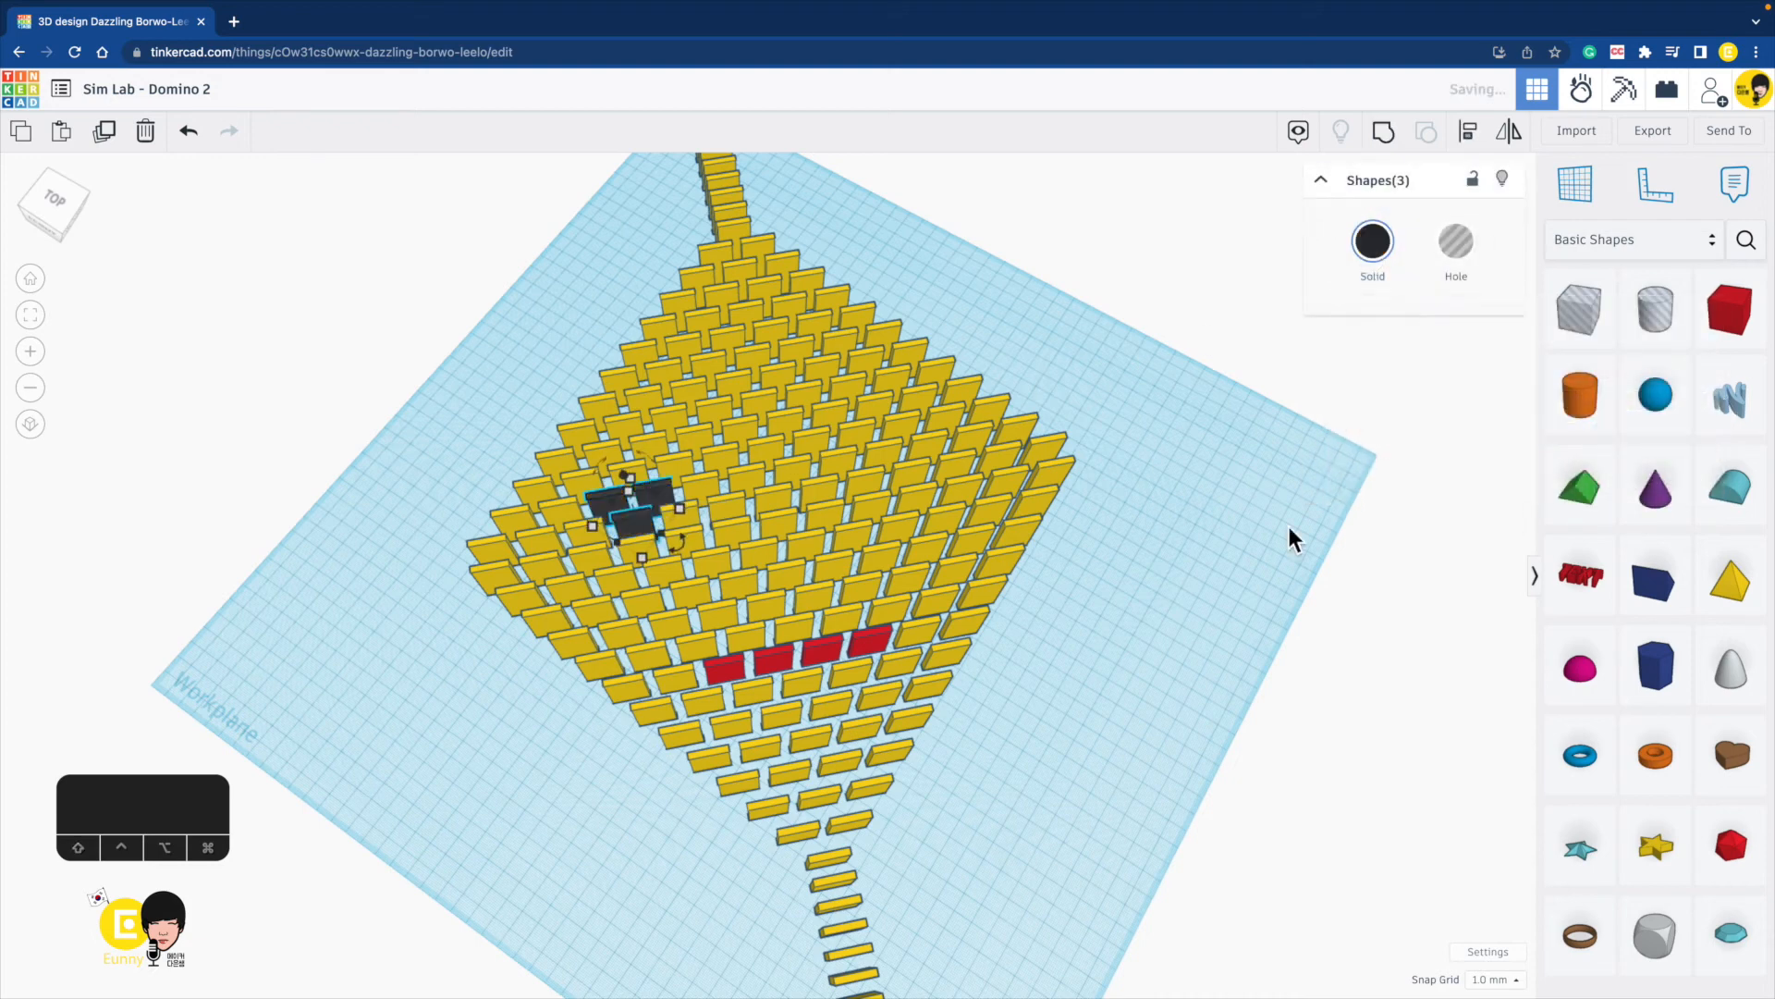
Colour black the fourth domino completing the first eye's diamond and a matching cluster of four dominoes for the second eye.
{"action": "left_click", "coordinate": [635, 468]}
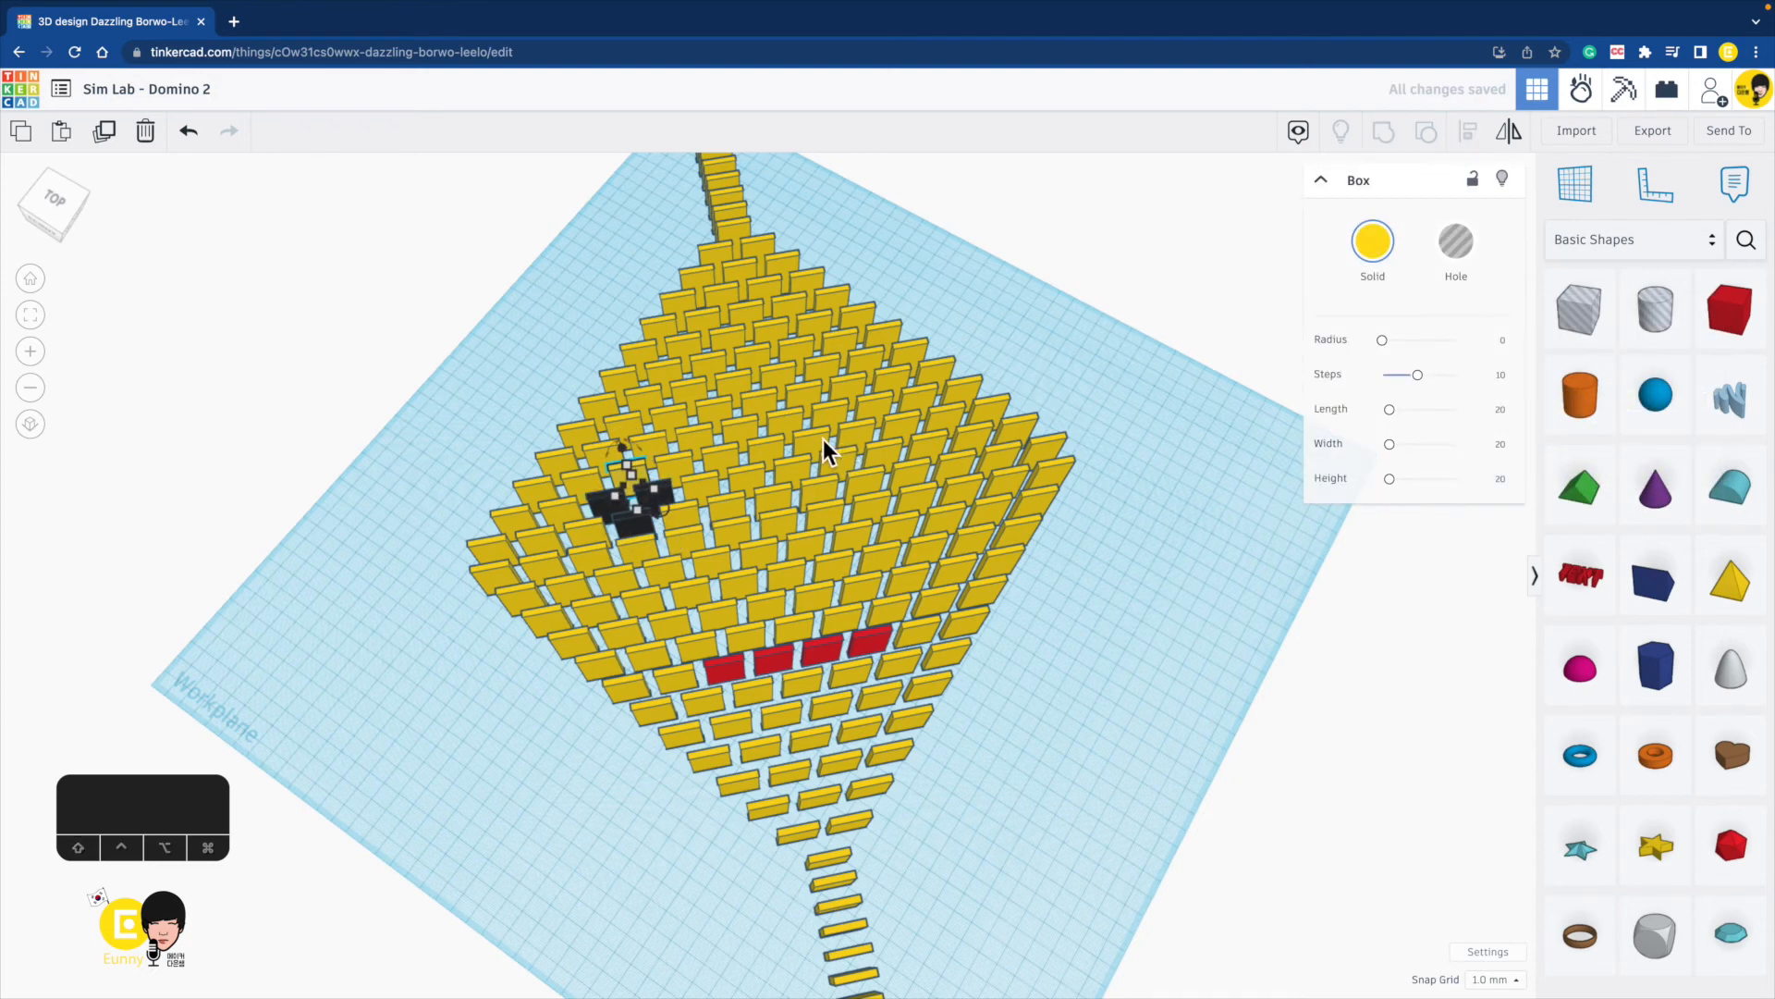
{"action": "left_click", "coordinate": [859, 432], "text": "shift"}
{"action": "left_click", "coordinate": [847, 448], "text": "shift"}
{"action": "left_click", "coordinate": [885, 463], "text": "shift"}
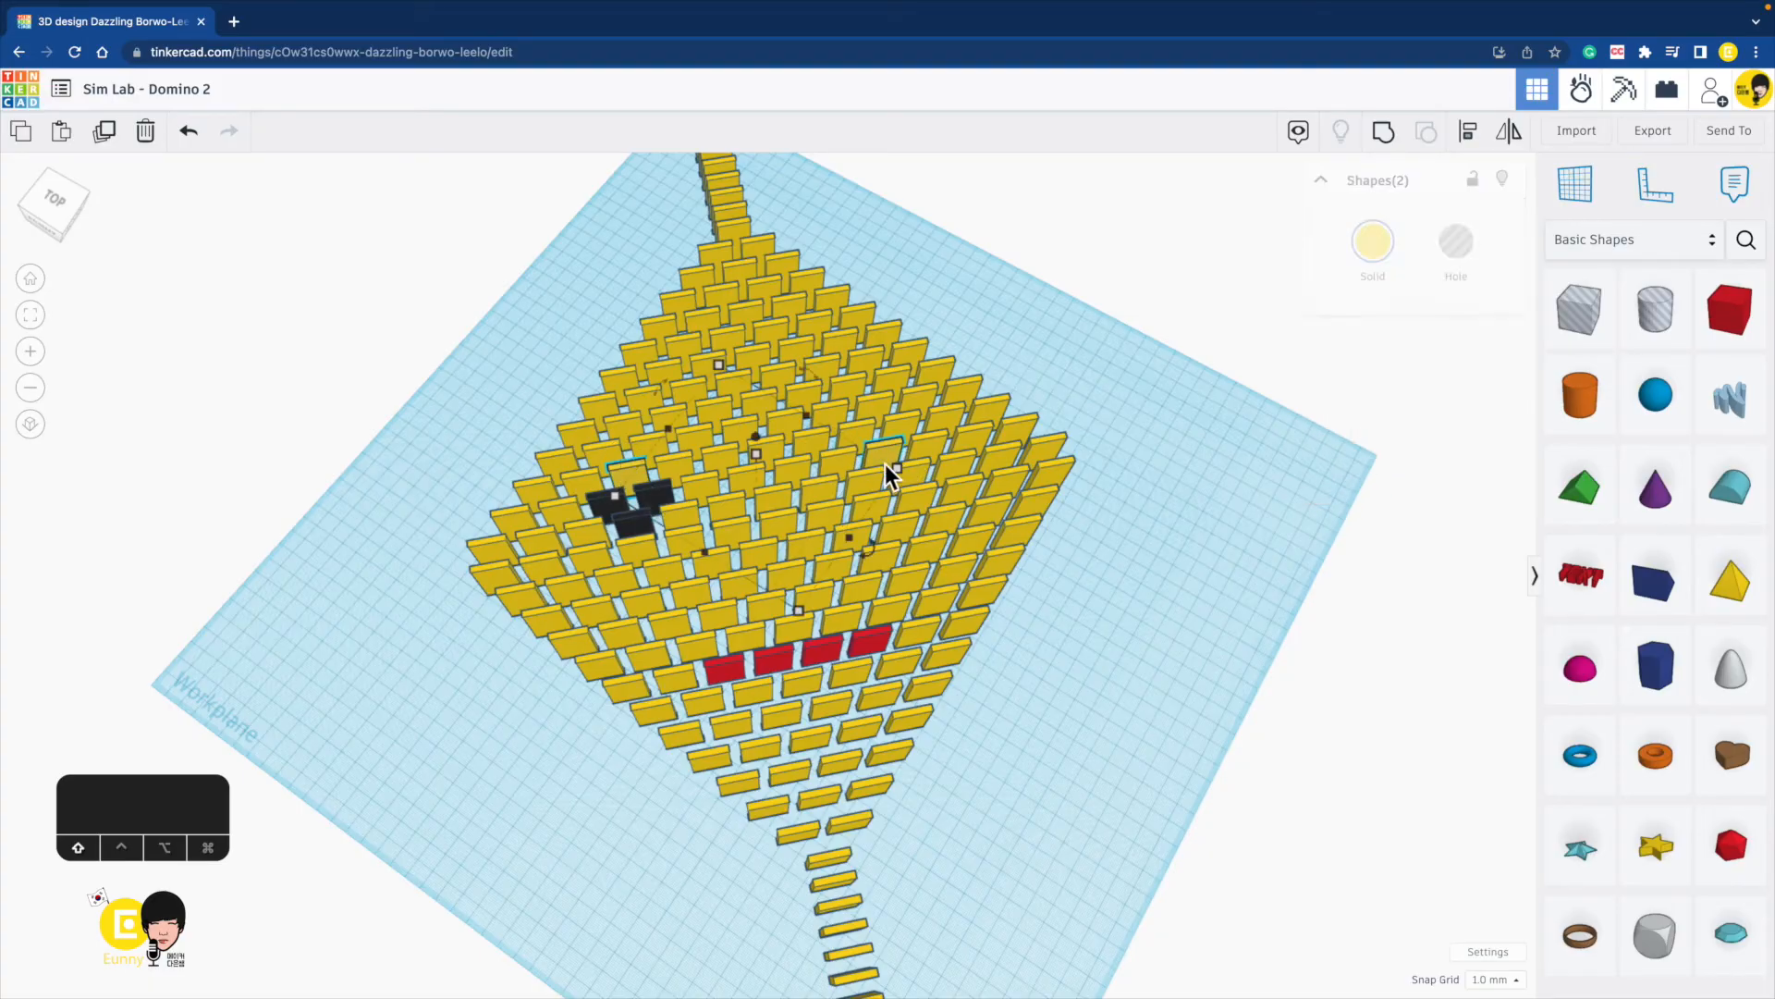
{"action": "left_click", "coordinate": [832, 458], "text": "shift"}
{"action": "left_click", "coordinate": [851, 445], "text": "shift"}
{"action": "left_click", "coordinate": [865, 429], "text": "shift"}
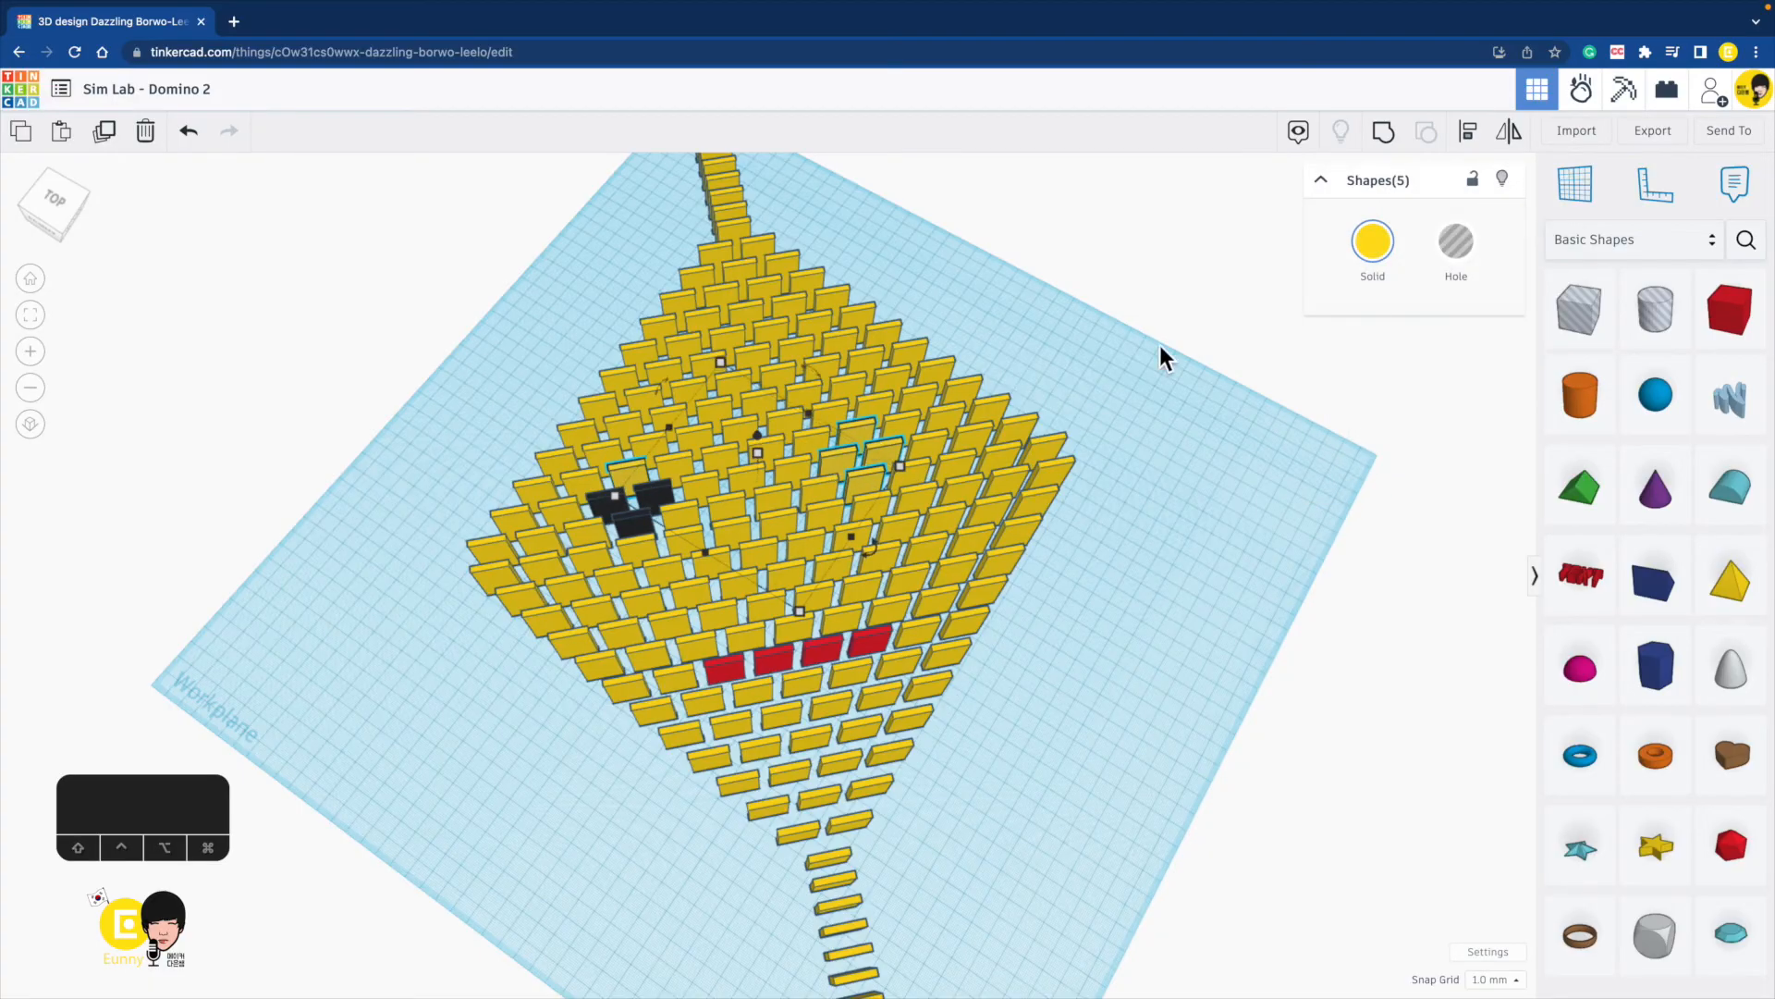
{"action": "left_click", "coordinate": [1383, 248]}
{"action": "left_click", "coordinate": [1698, 431]}
{"action": "left_click", "coordinate": [970, 653]}
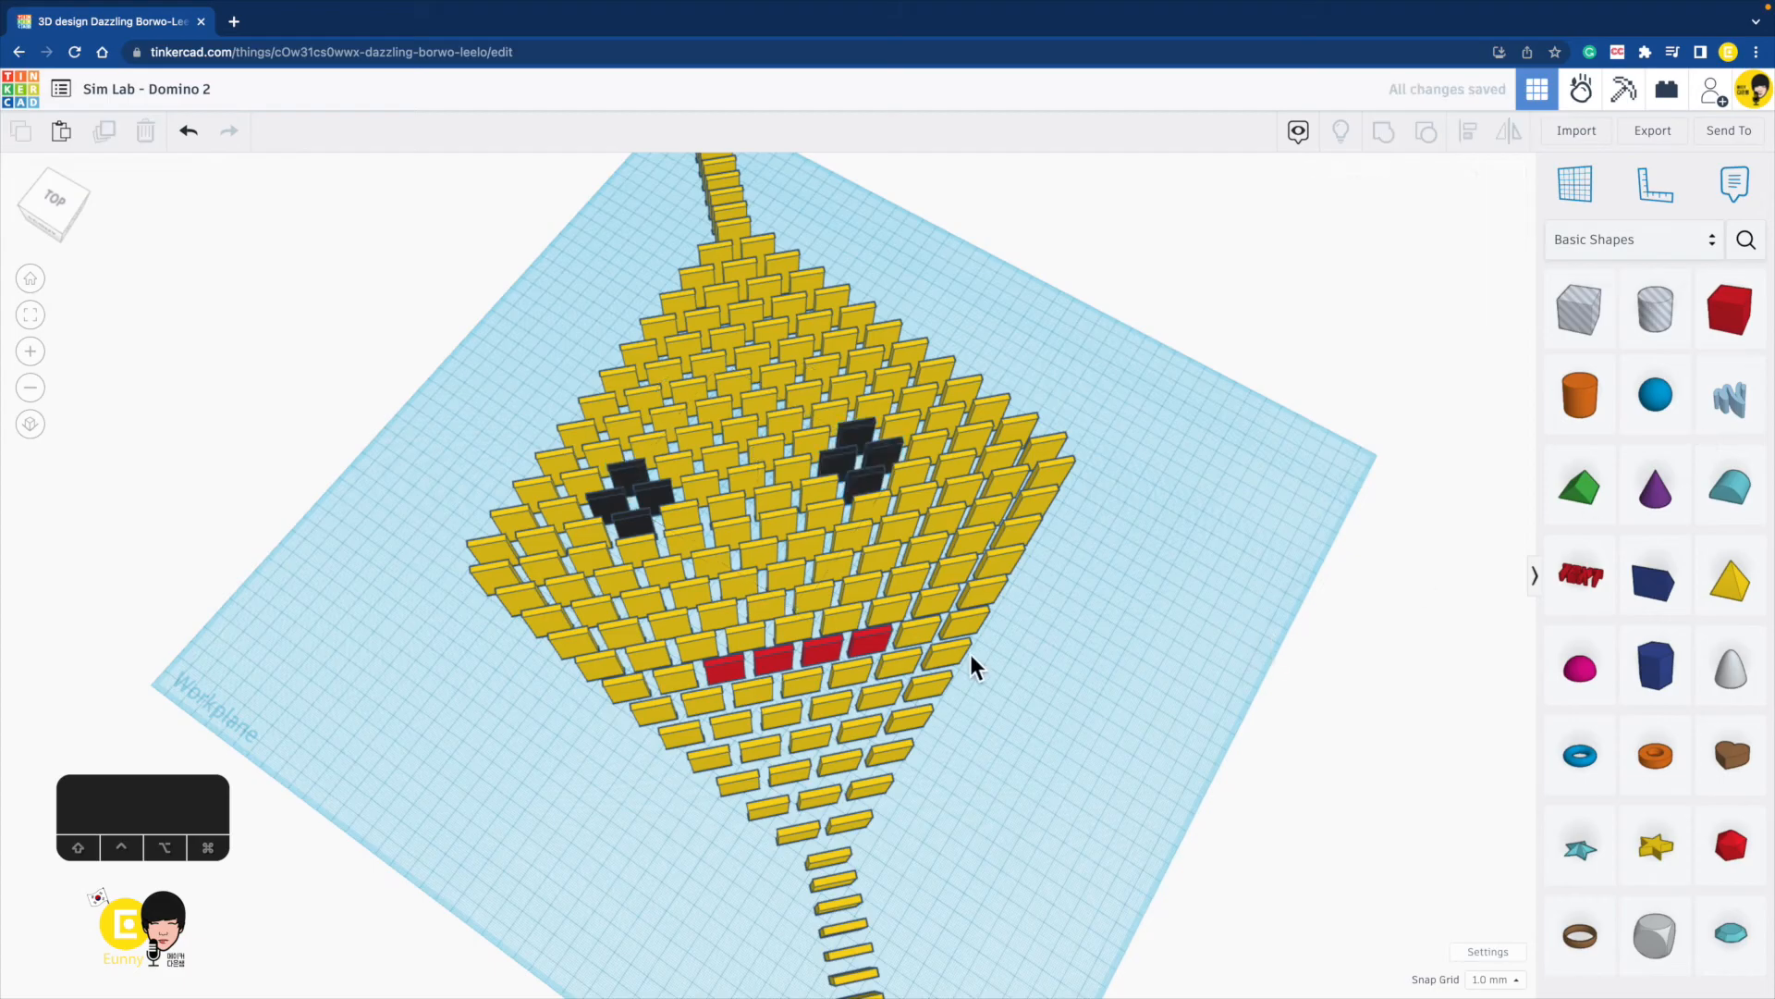
Colour two more dominoes at each end of the red mouth row red, stepping up toward the eyes, to form a smile.
{"action": "left_click", "coordinate": [687, 634]}
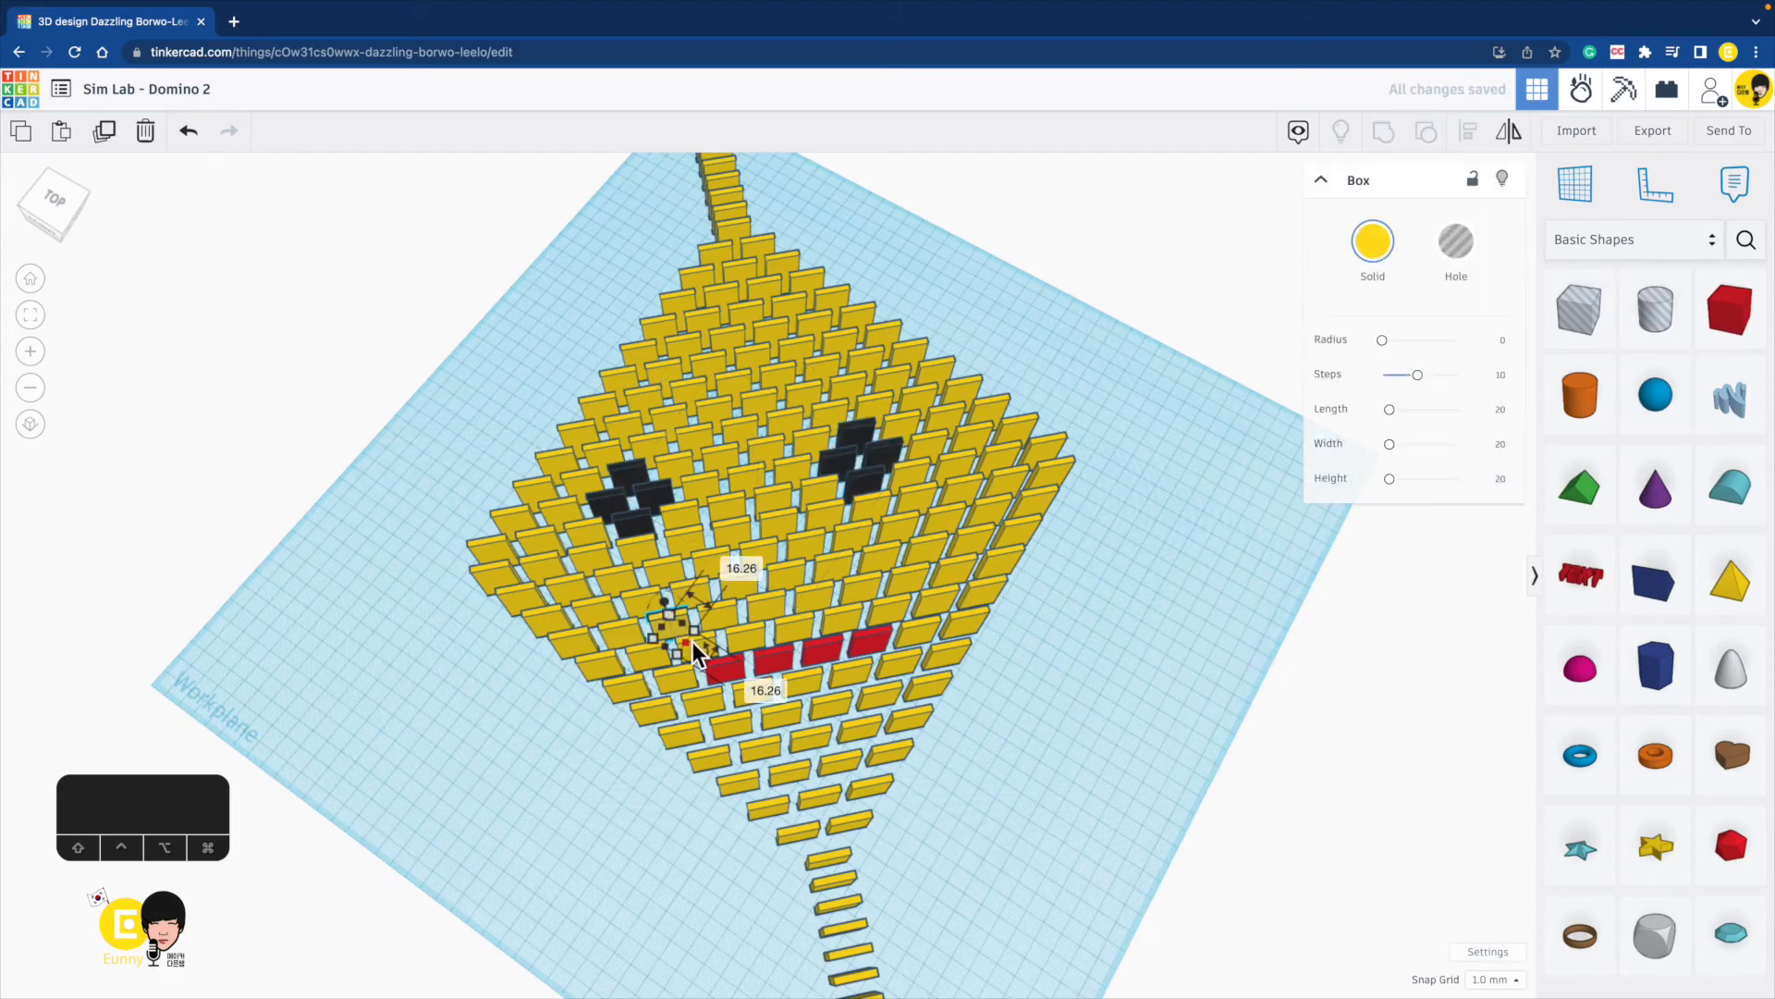
{"action": "left_click", "coordinate": [895, 610], "text": "shift"}
{"action": "left_click", "coordinate": [899, 613], "text": "shift"}
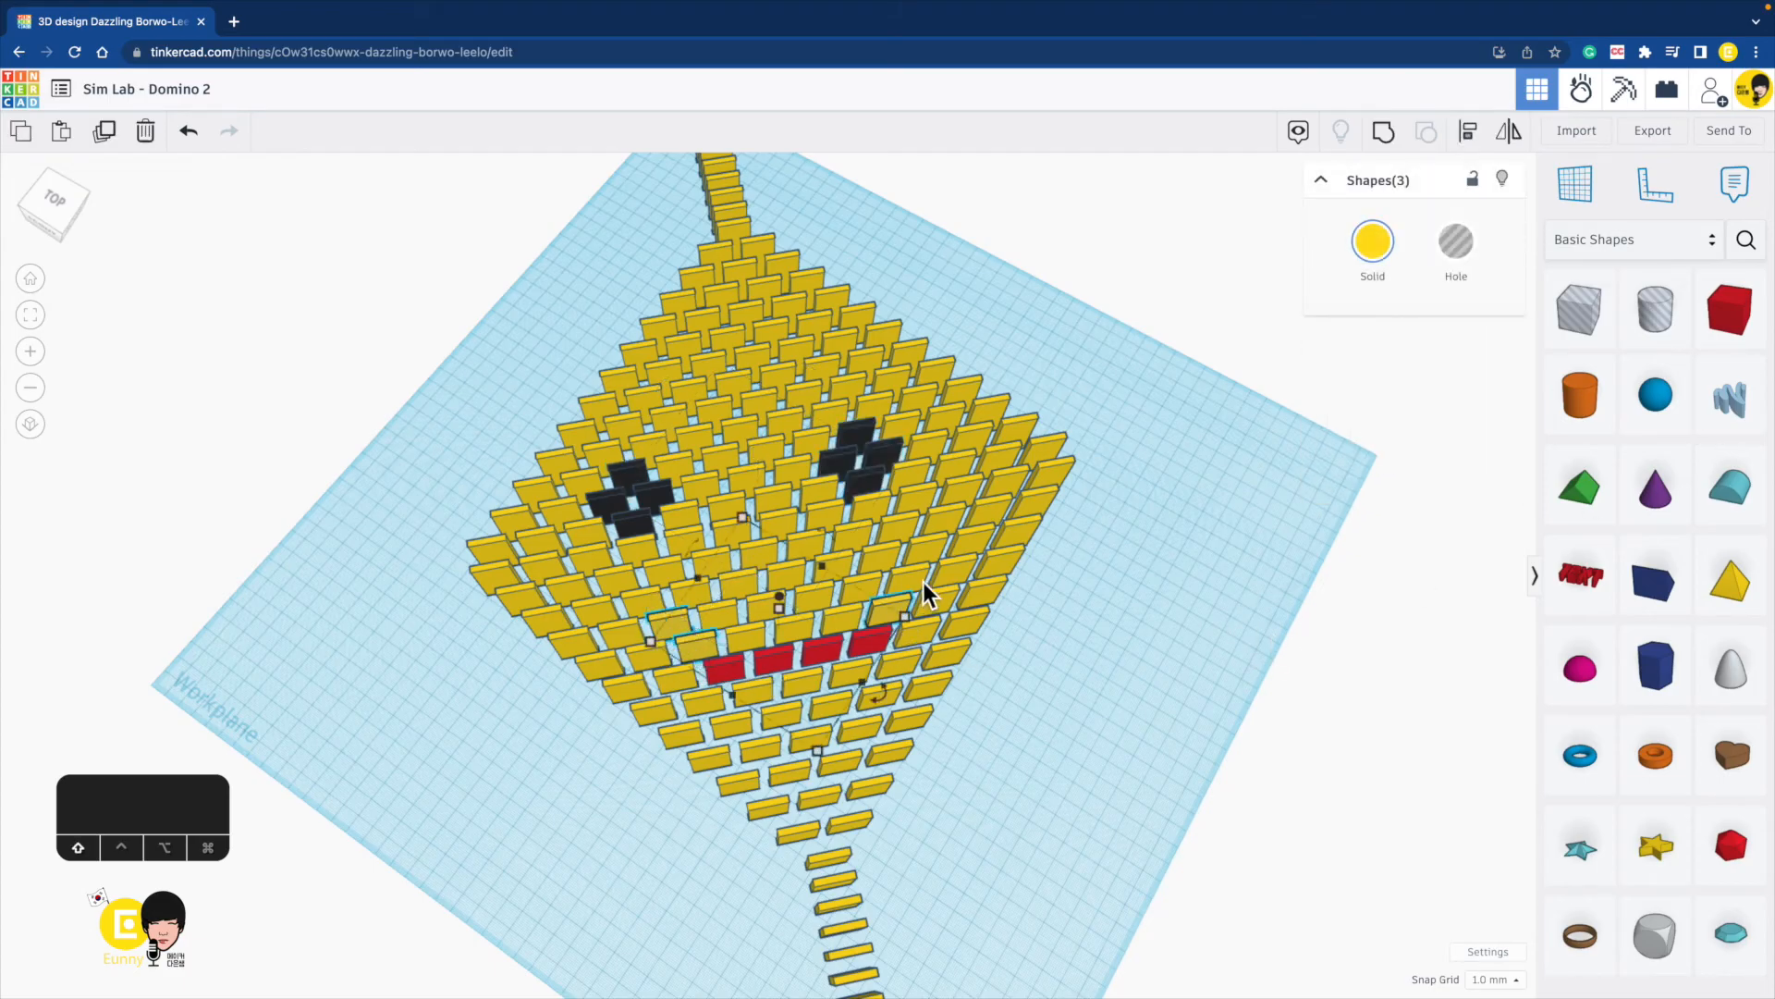
{"action": "left_click", "coordinate": [924, 576], "text": "shift"}
{"action": "left_click", "coordinate": [1383, 257]}
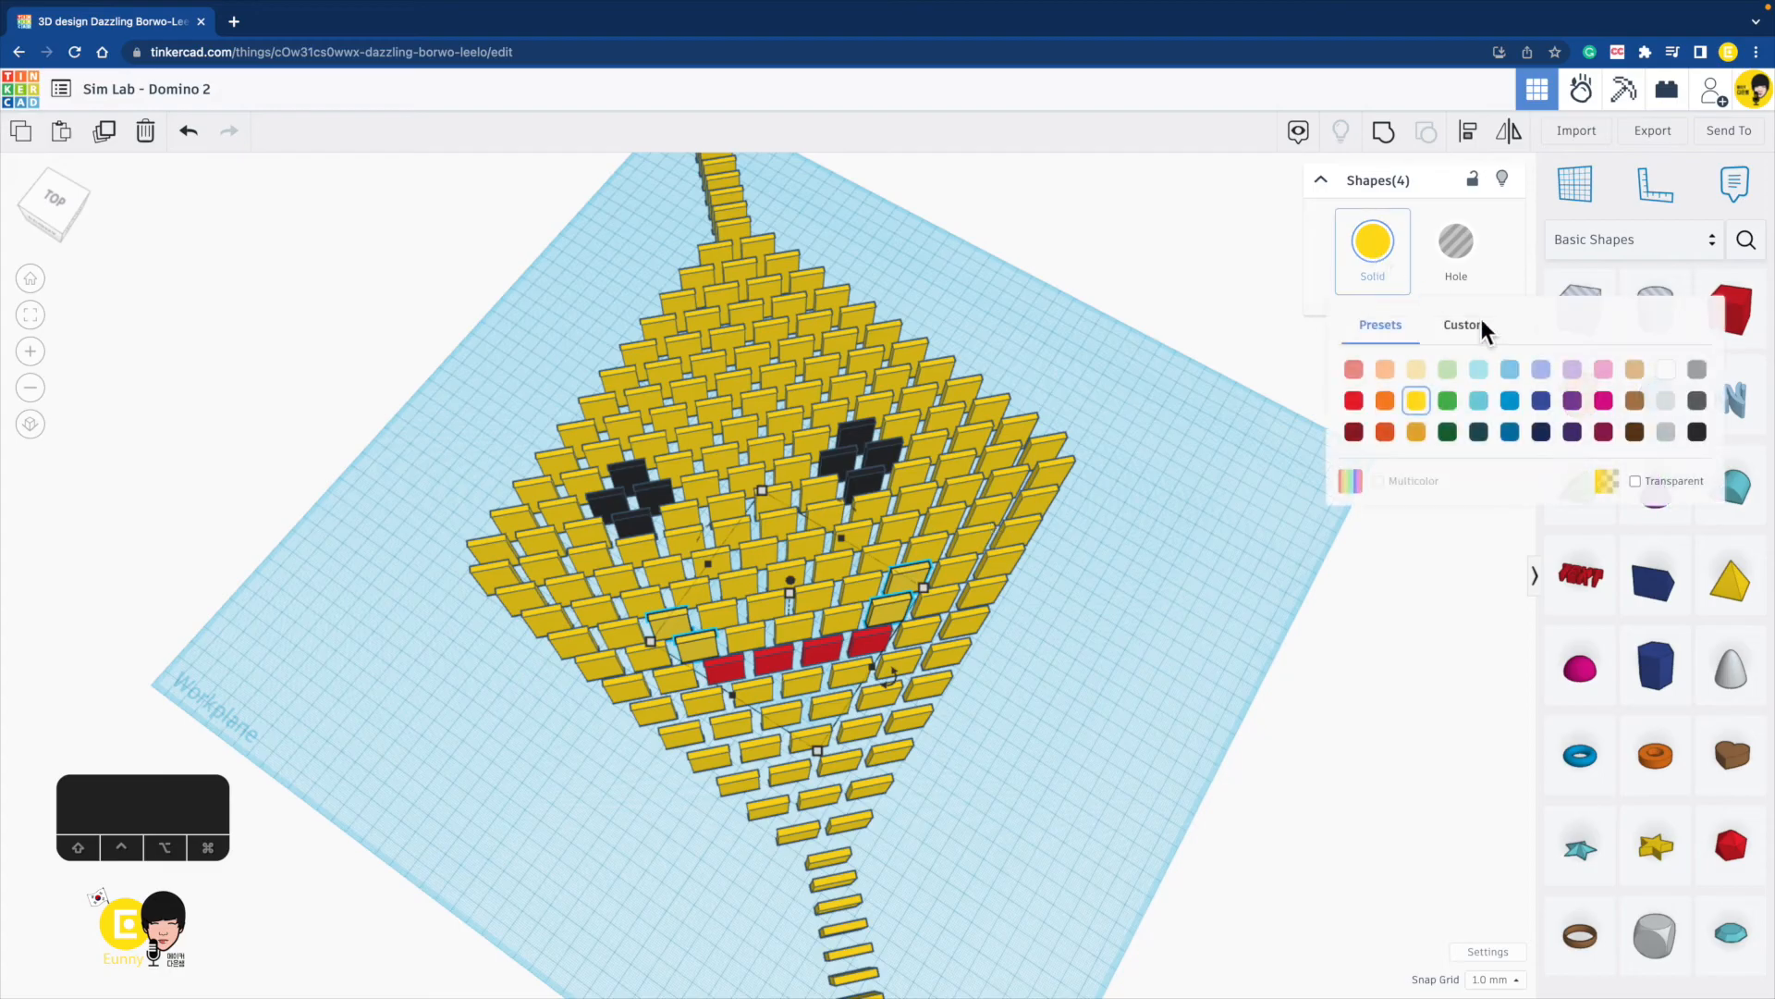
{"action": "left_click", "coordinate": [1358, 405]}
{"action": "left_click", "coordinate": [1138, 606]}
Move the sphere and wedge together by about -5.5 mm and 7.5 mm to line them up with the front domino line.
{"action": "scroll", "coordinate": [1136, 612], "scroll_direction": "down", "scroll_amount": 2}
{"action": "right_click_drag", "start_coordinate": [1134, 614], "coordinate": [1052, 613]}
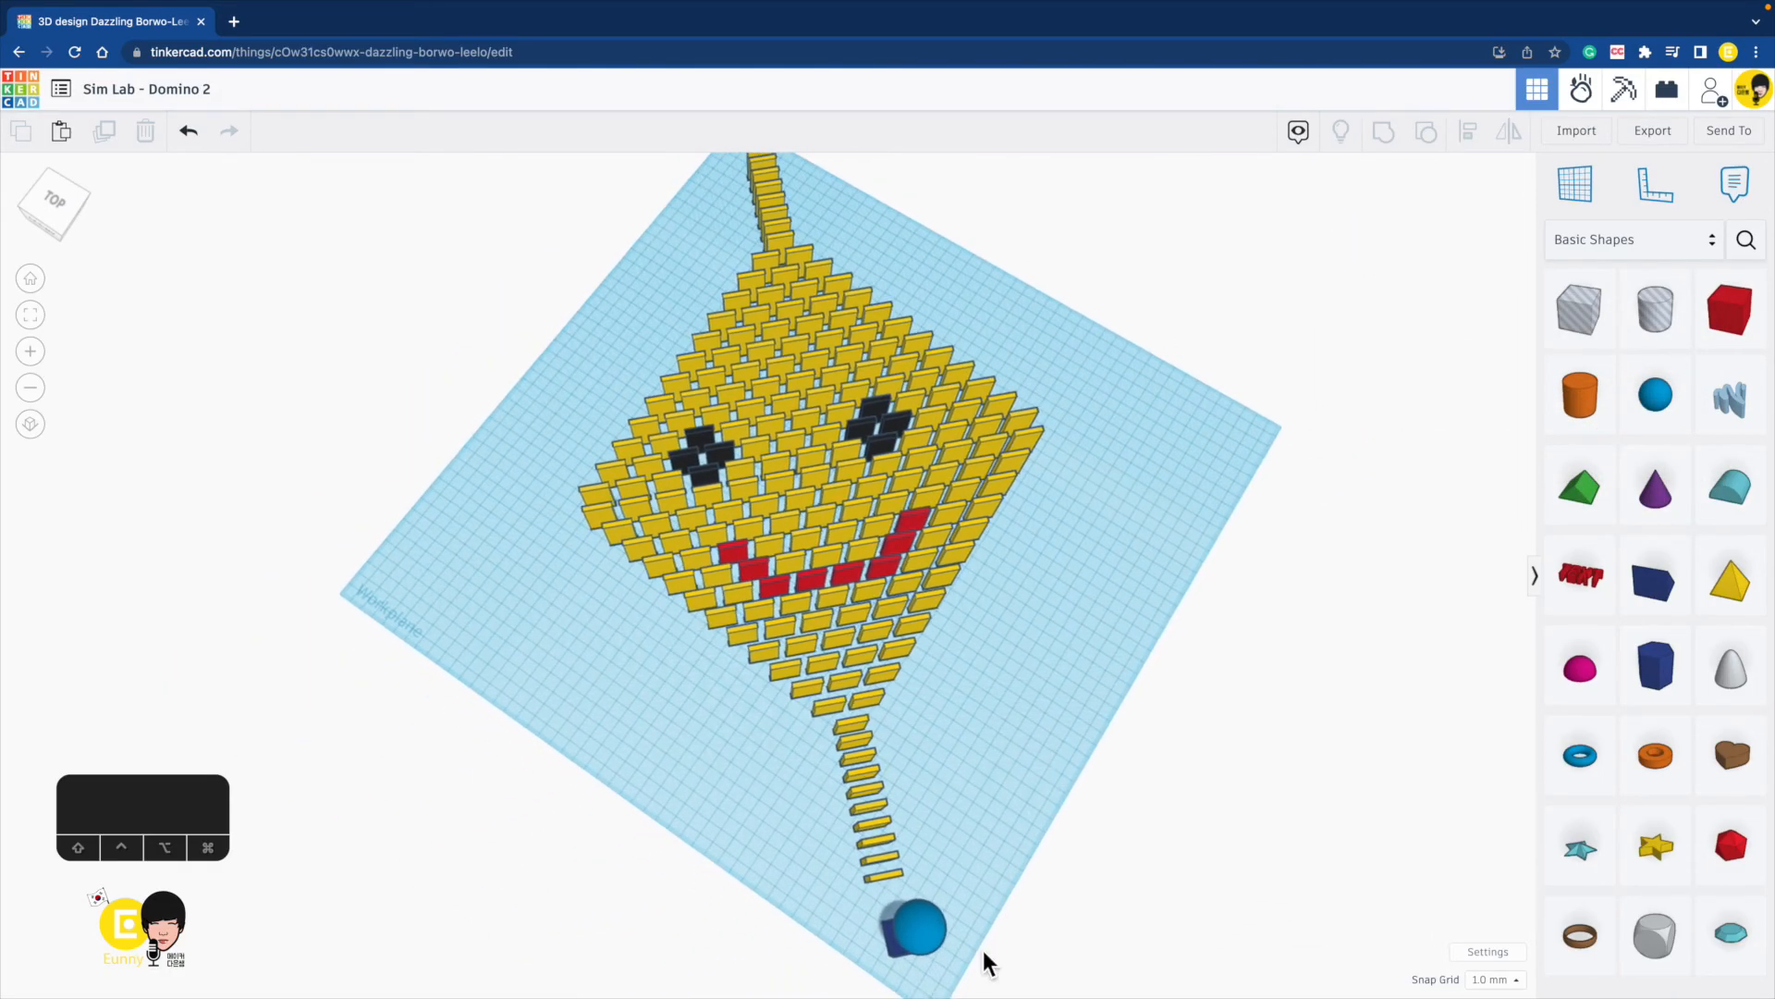
{"action": "left_click_drag", "start_coordinate": [984, 960], "coordinate": [898, 928]}
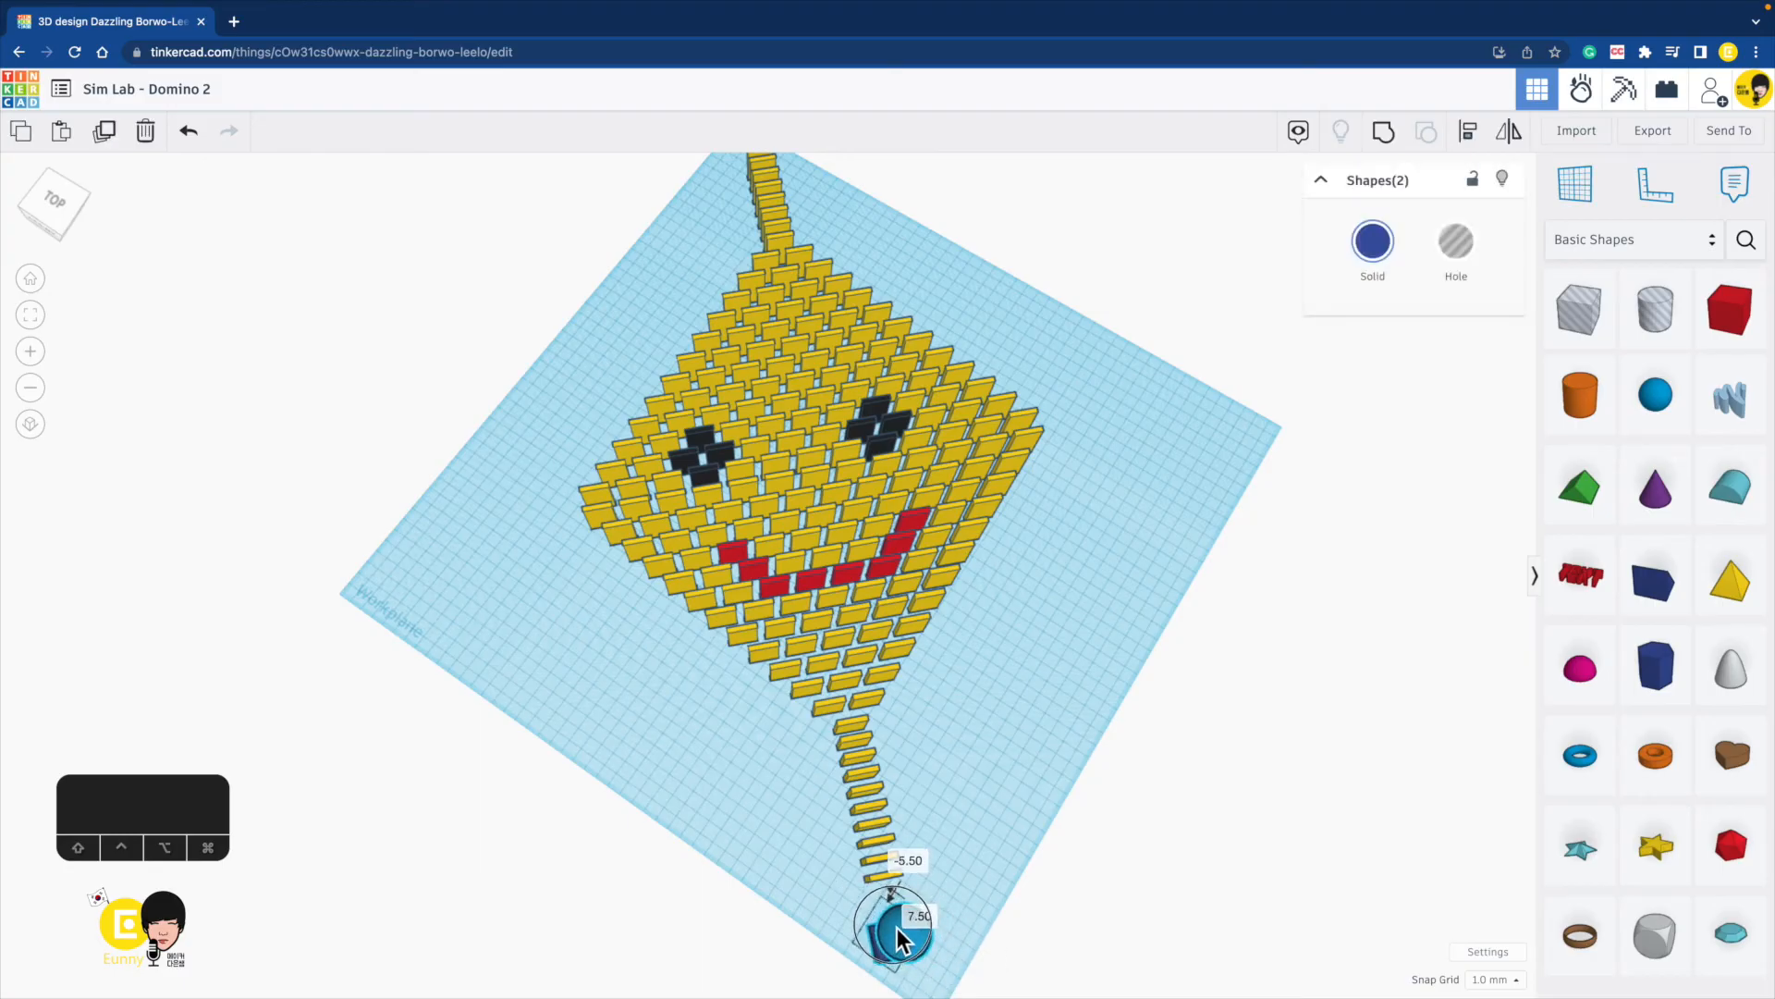
{"action": "left_click", "coordinate": [996, 806]}
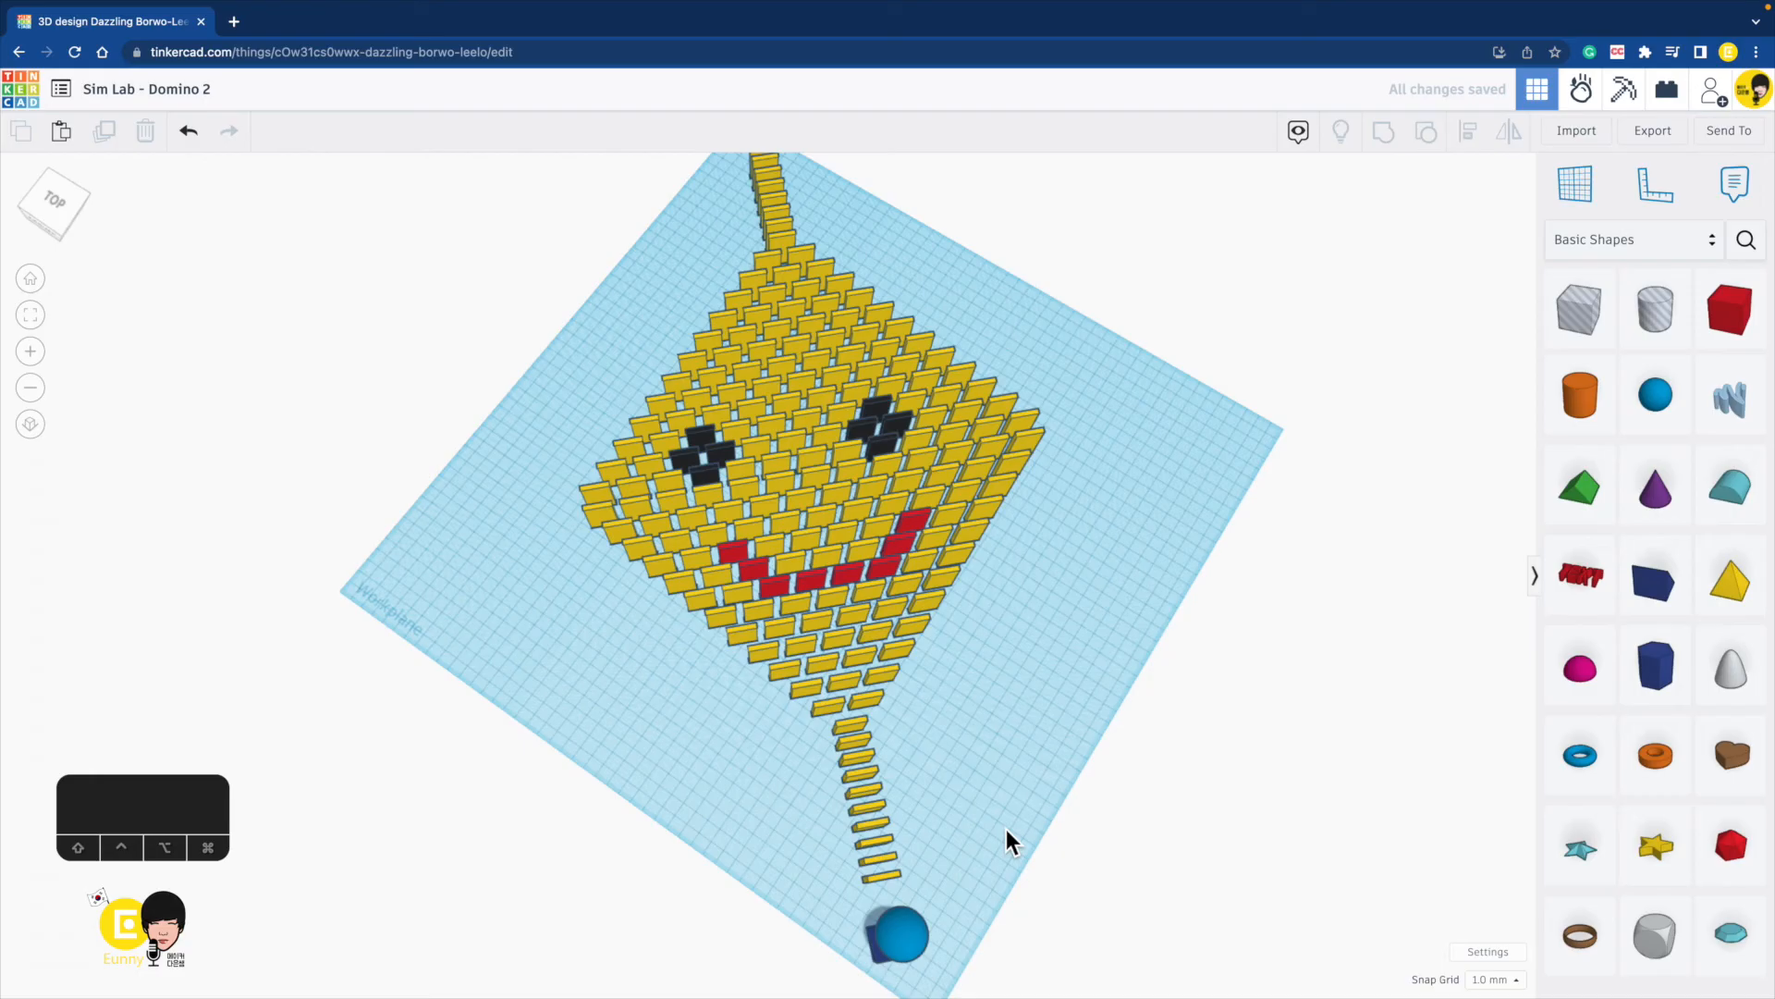
Make sure the wedge is static in Sim Lab and run the simulation on the smiley-face domino layout.
{"action": "left_click", "coordinate": [1580, 89]}
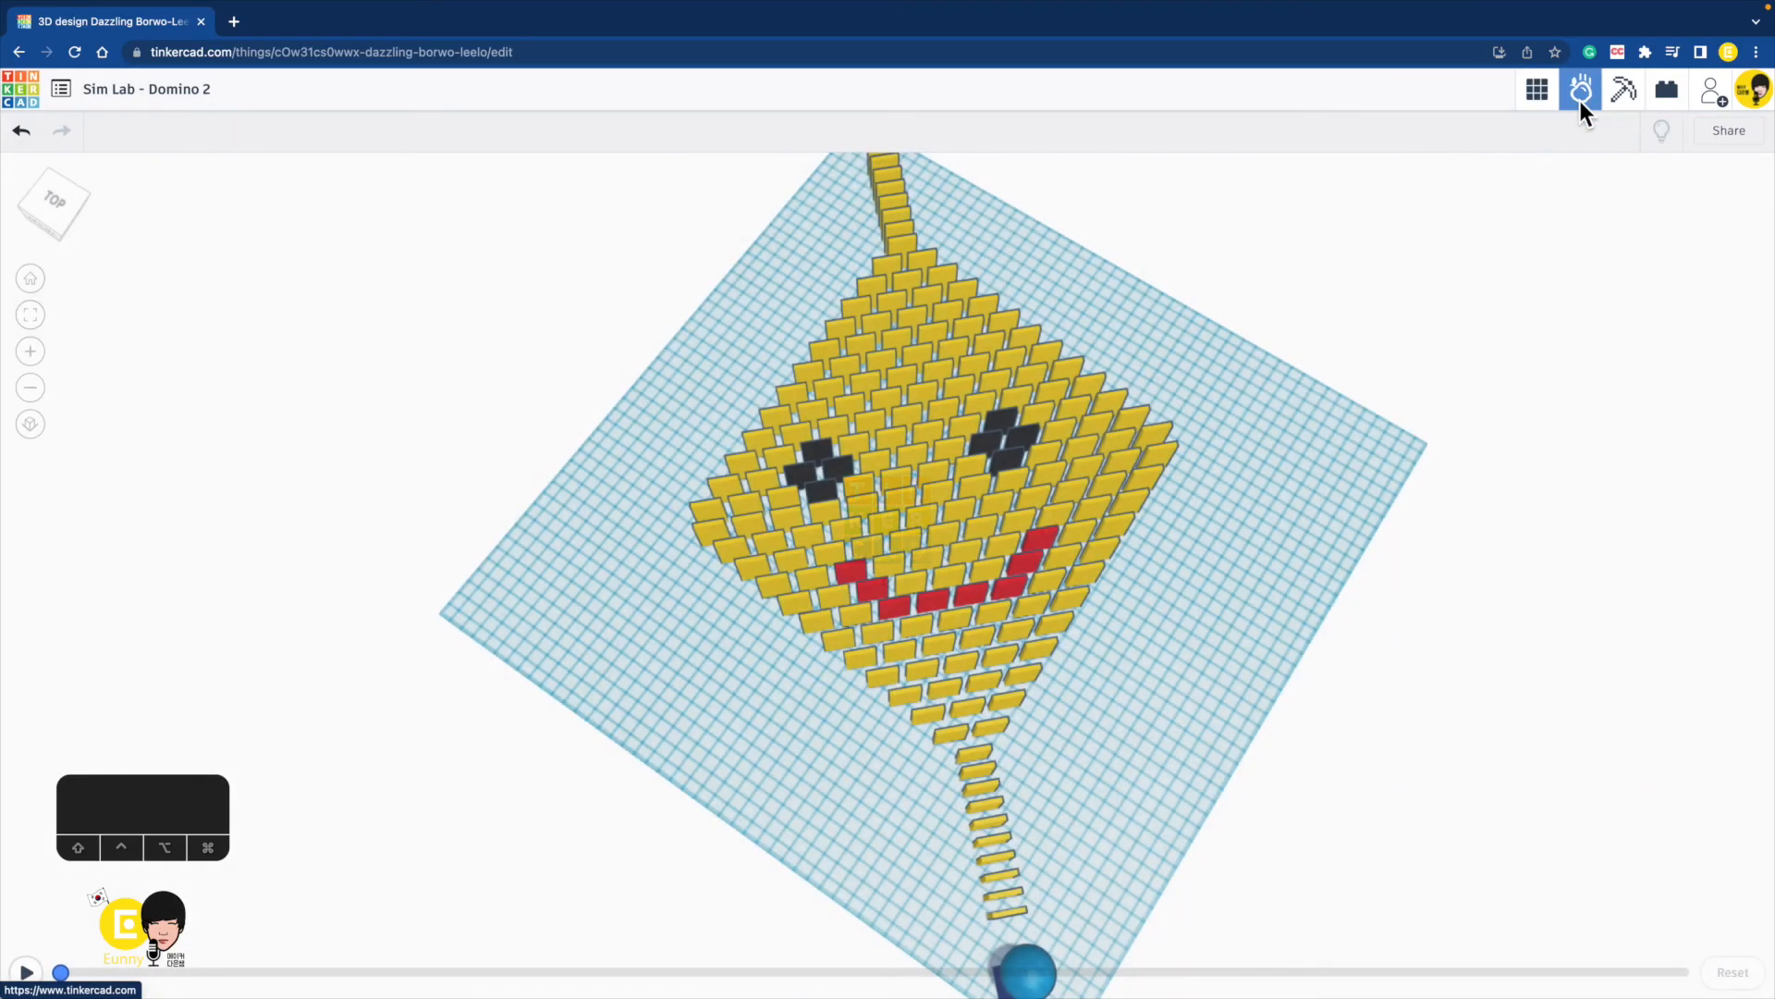
{"action": "right_click_drag", "start_coordinate": [1400, 585], "coordinate": [1393, 607]}
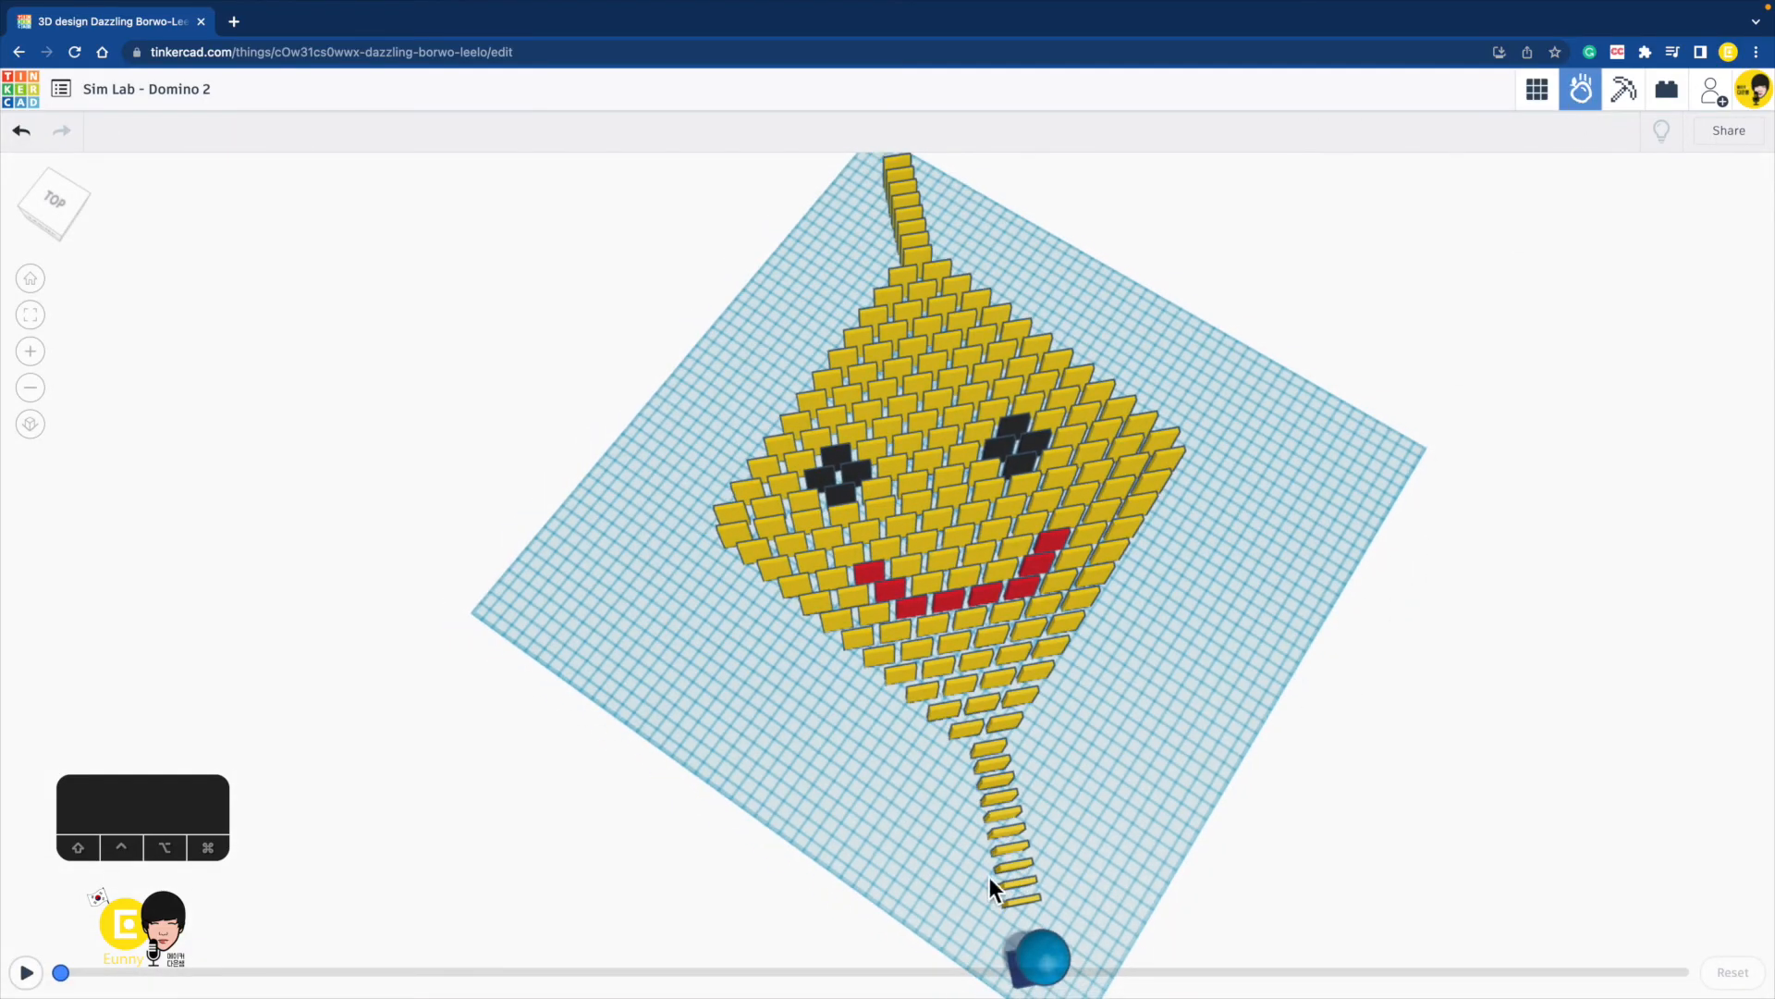
{"action": "right_click_drag", "start_coordinate": [891, 895], "coordinate": [1212, 861]}
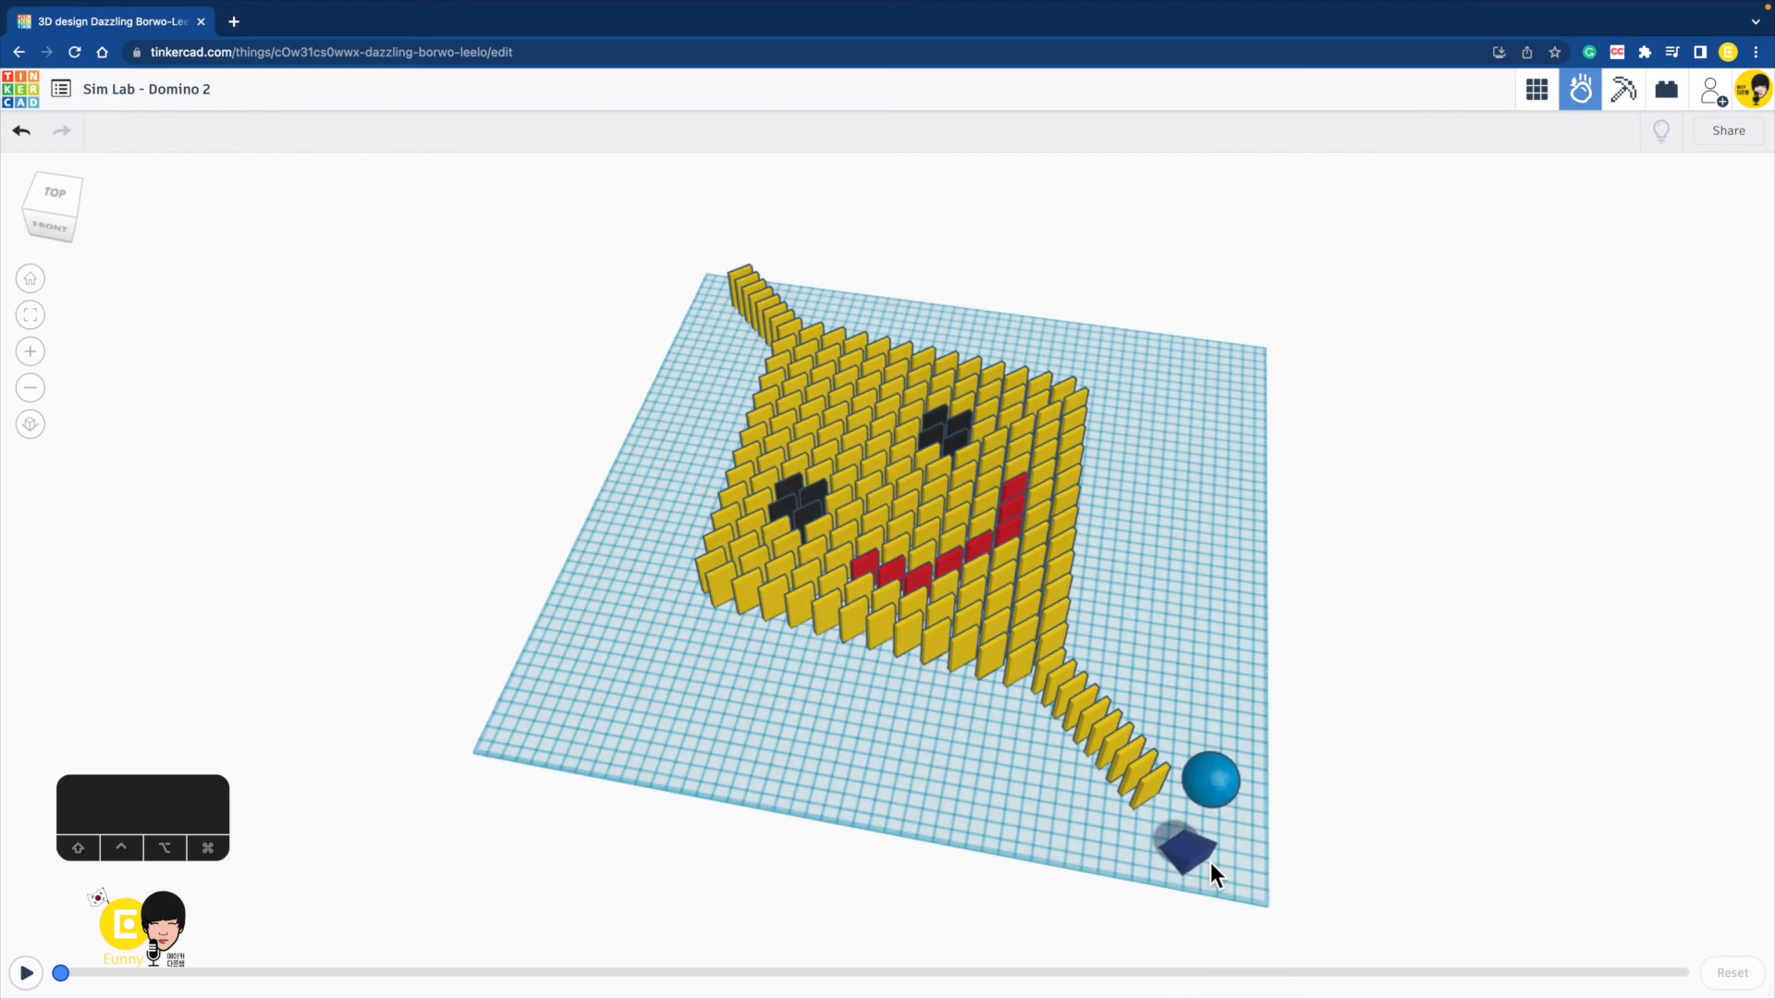
{"action": "left_click", "coordinate": [1203, 857]}
{"action": "left_click", "coordinate": [1719, 189]}
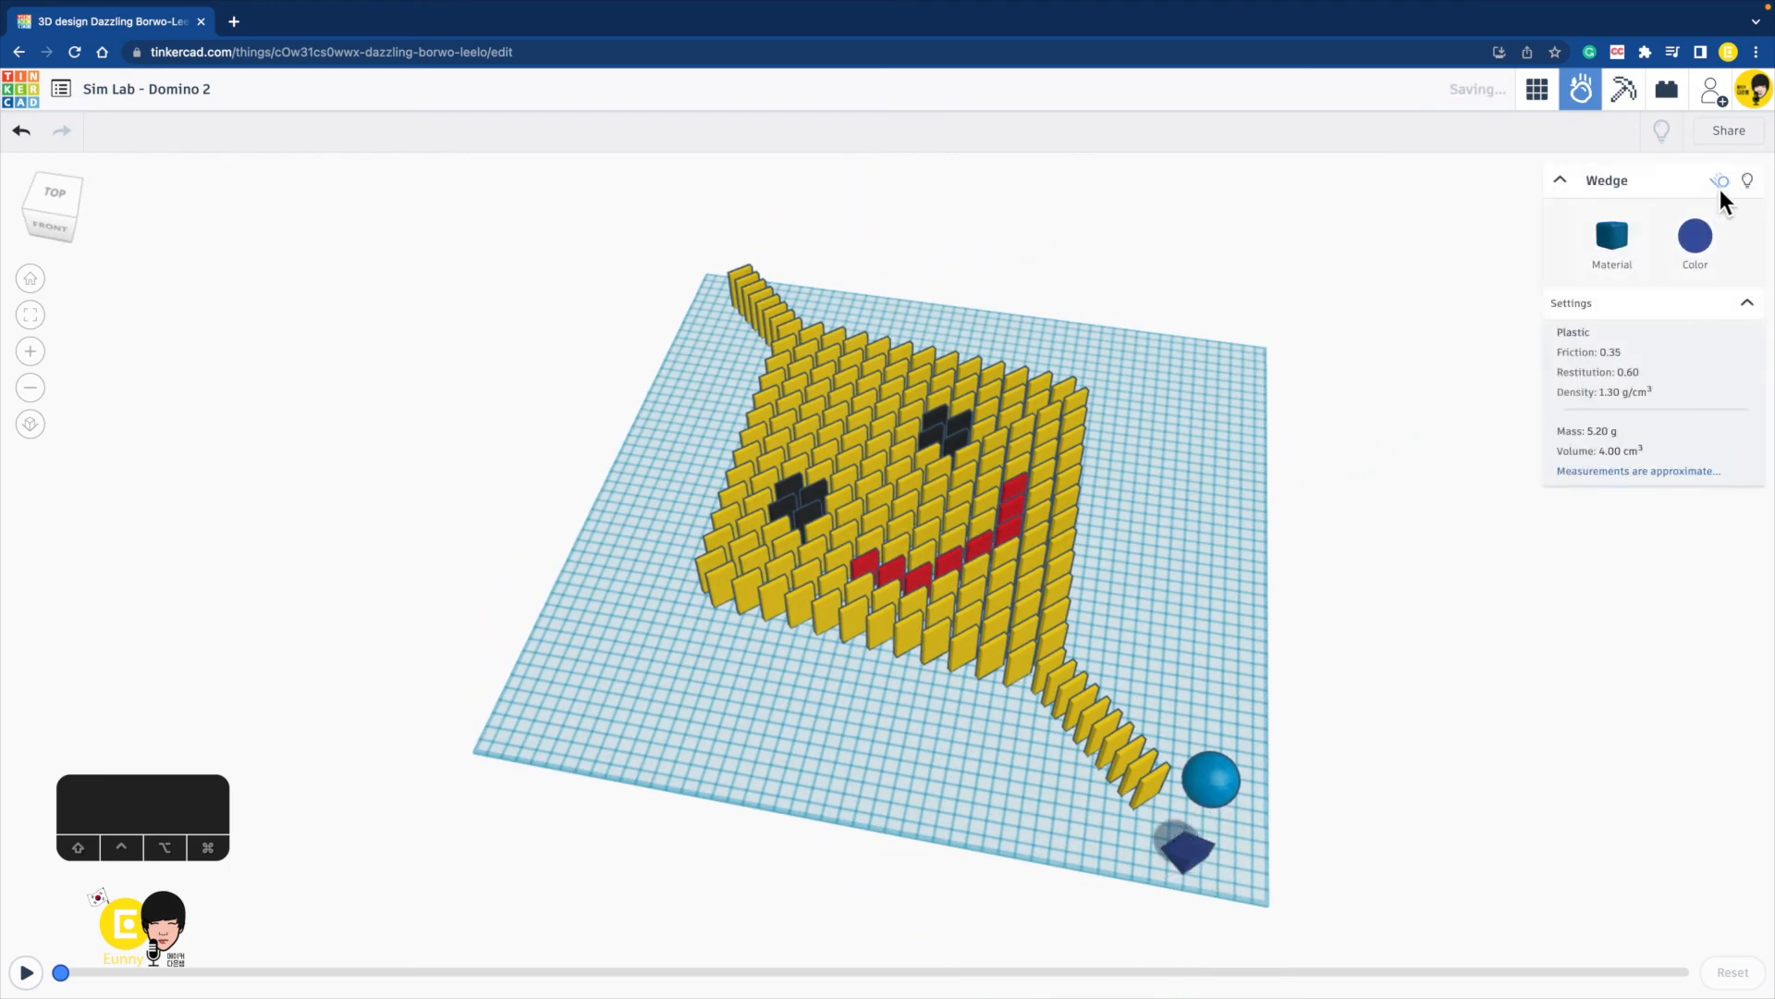
{"action": "left_click", "coordinate": [1721, 188]}
{"action": "right_click_drag", "start_coordinate": [1309, 711], "coordinate": [1227, 761]}
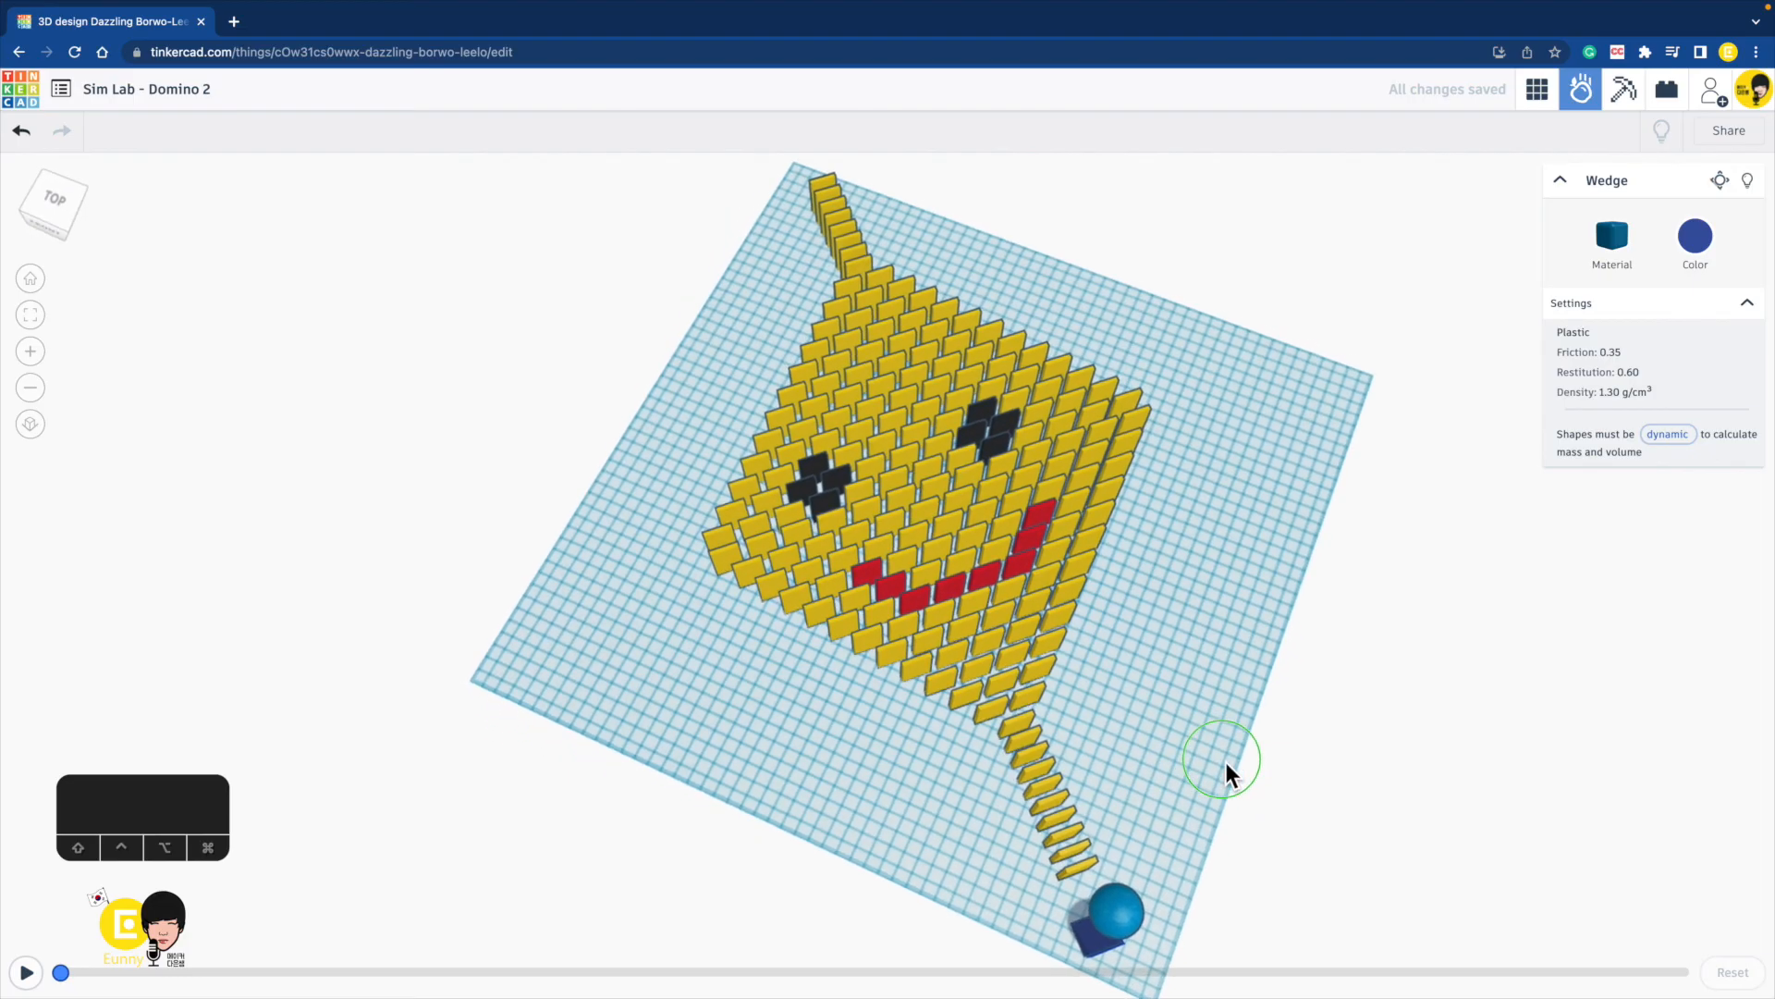
{"action": "left_click", "coordinate": [24, 973]}
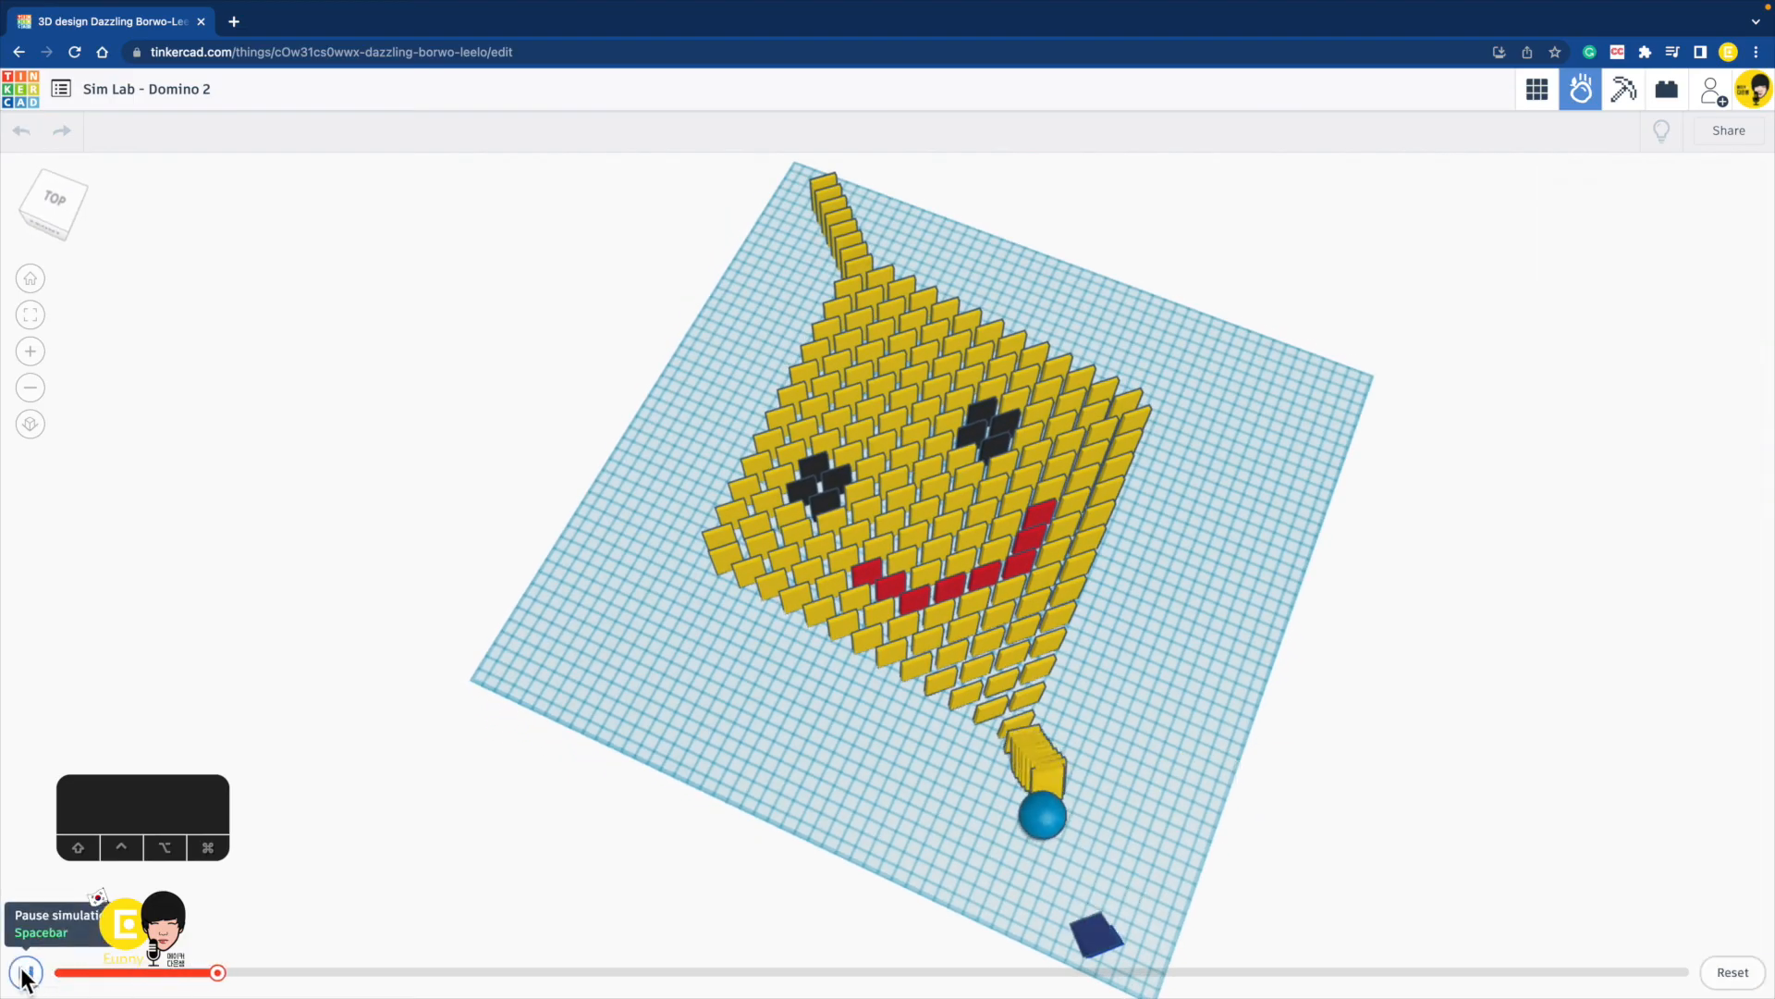